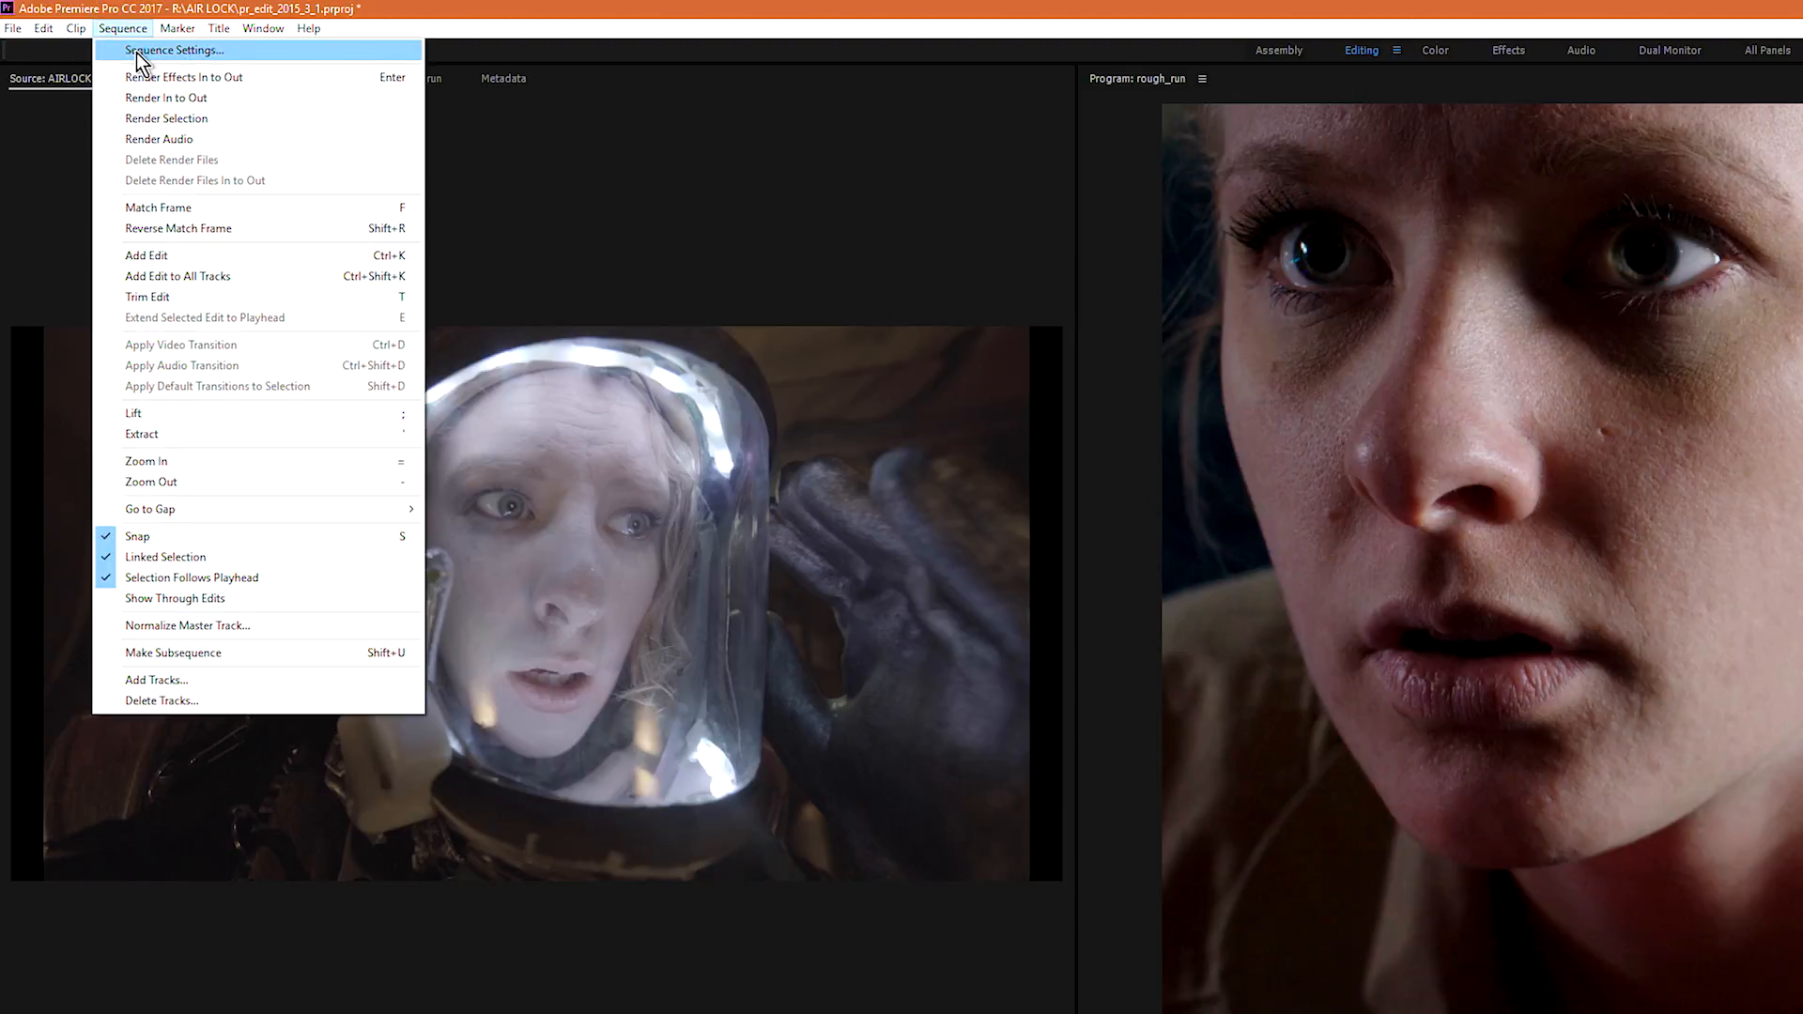
Step: Review the sequence settings, keep the timebase at 23.976 frames/second, and accept them
{"action": "left_click", "coordinate": [137, 53]}
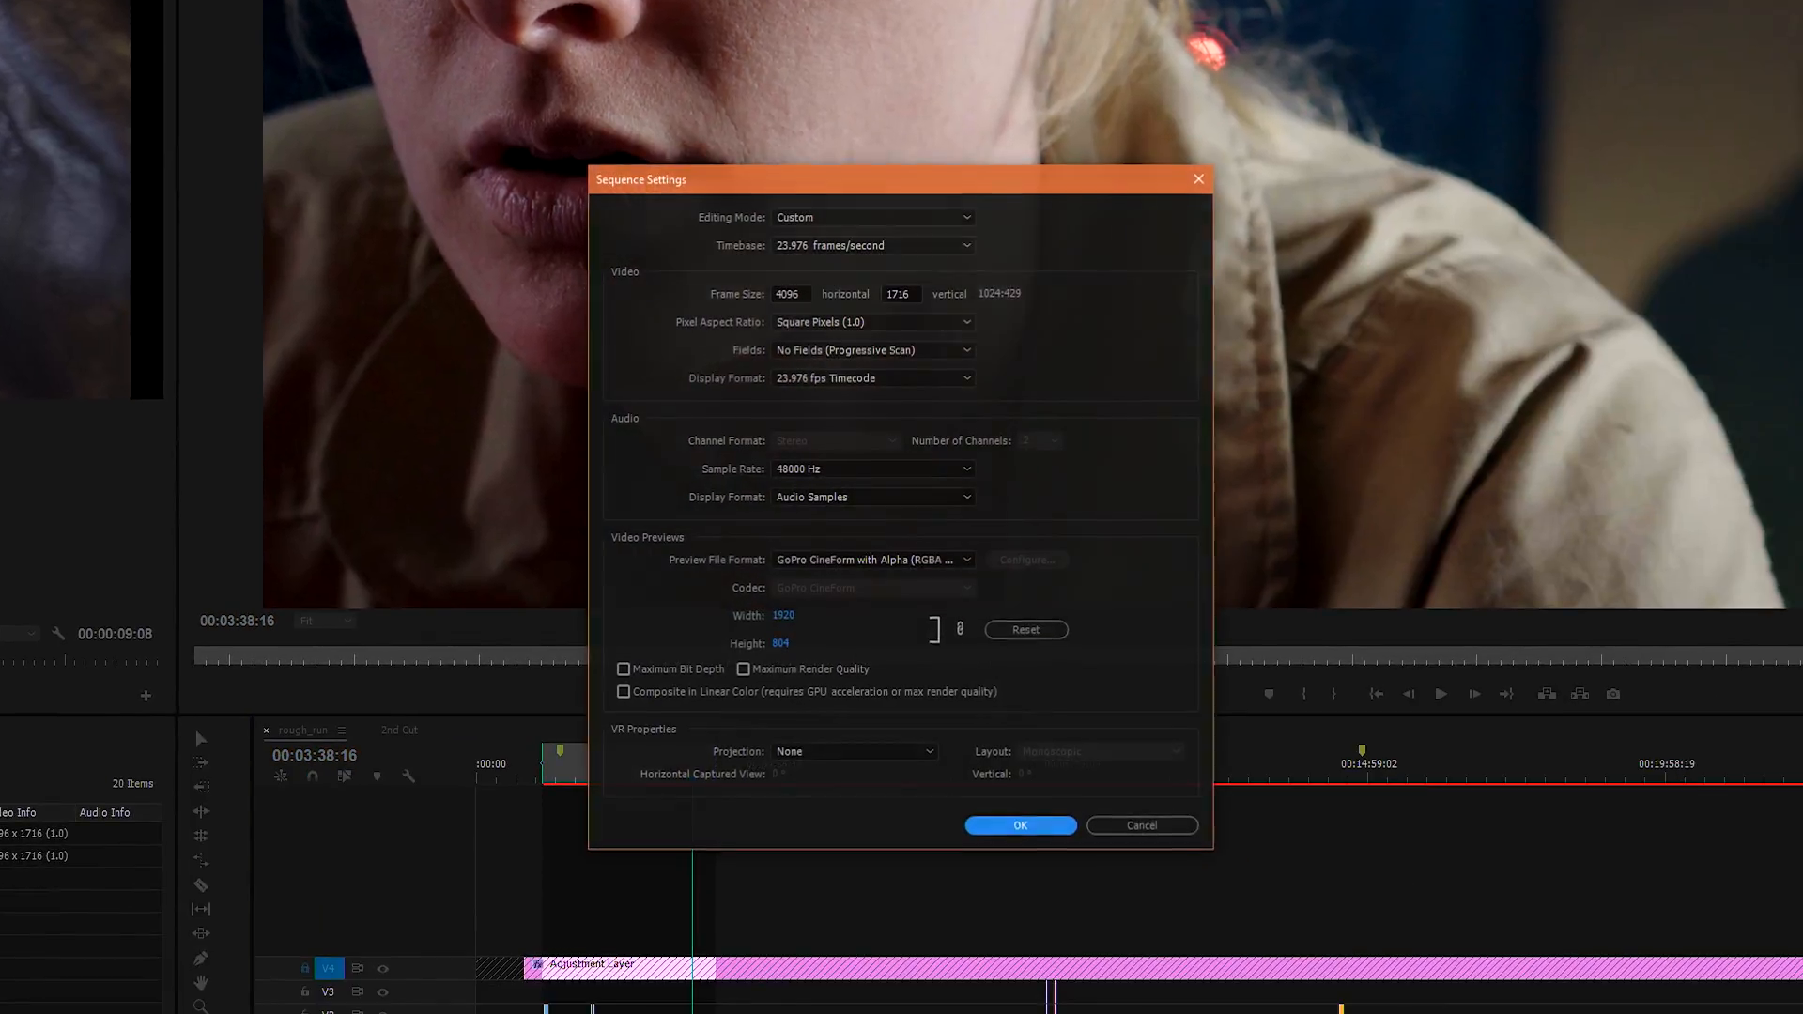
{"action": "left_click", "coordinate": [843, 252]}
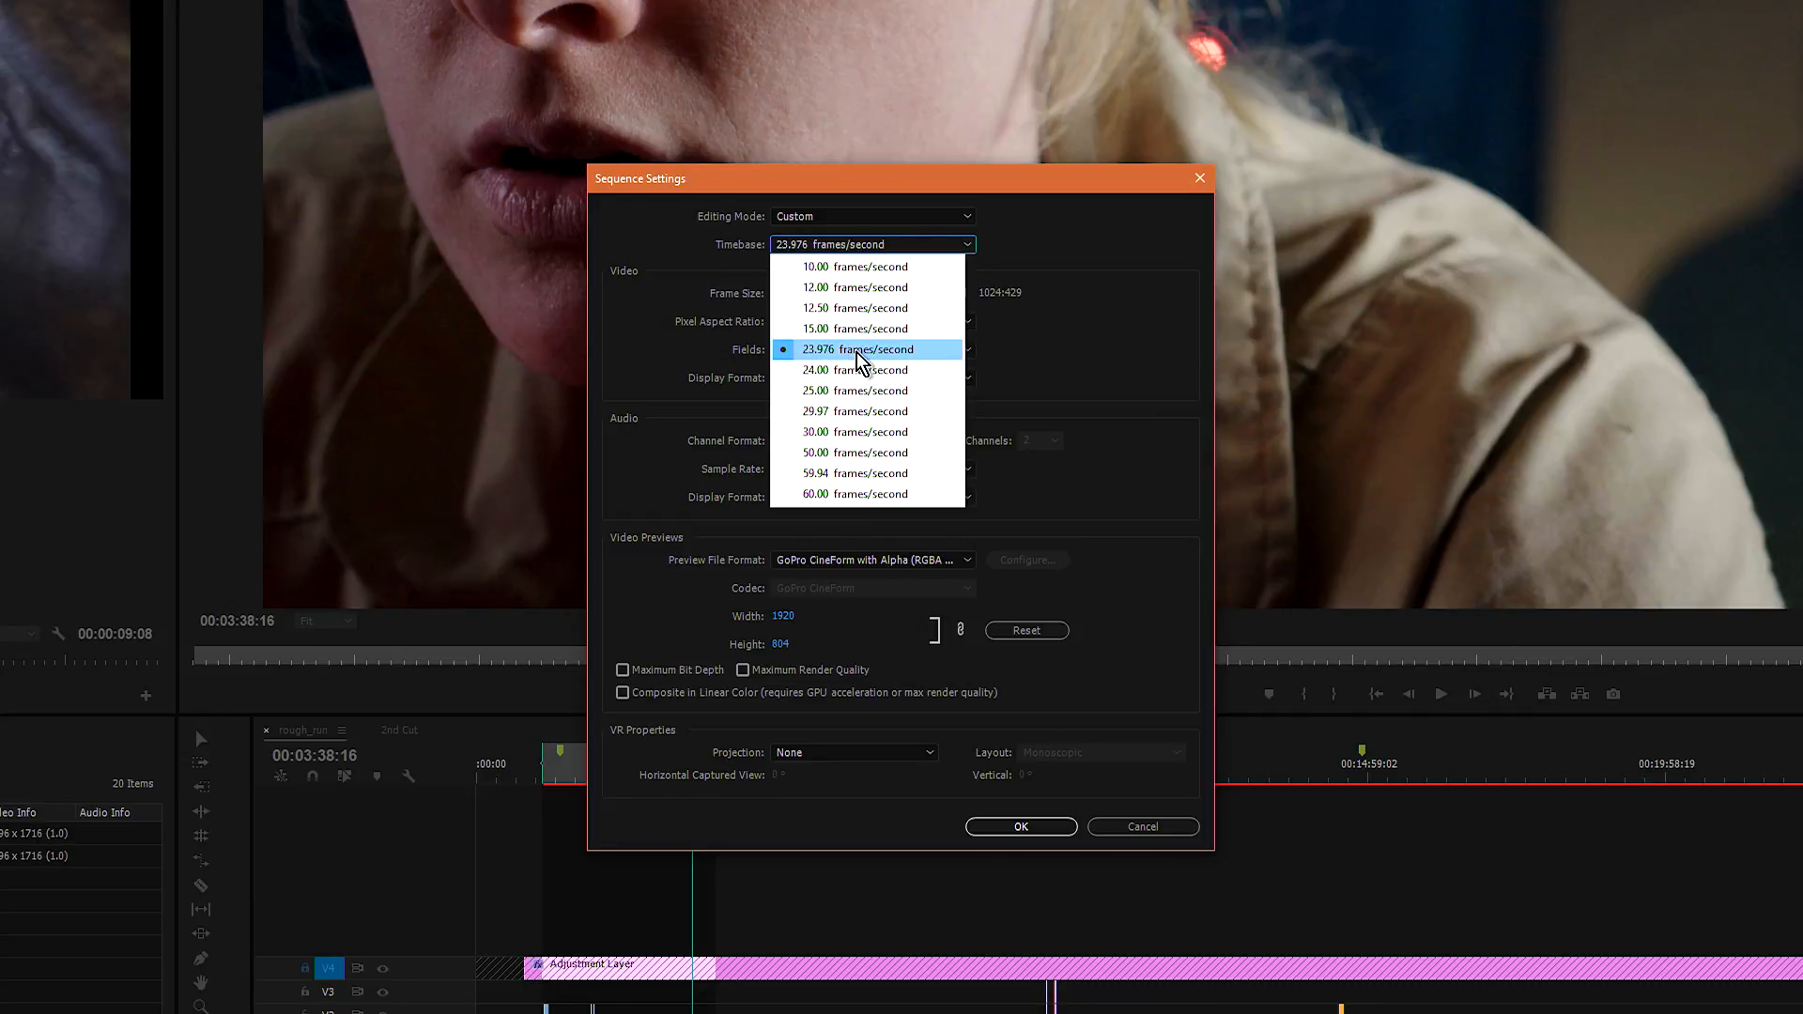
{"action": "left_click", "coordinate": [854, 361]}
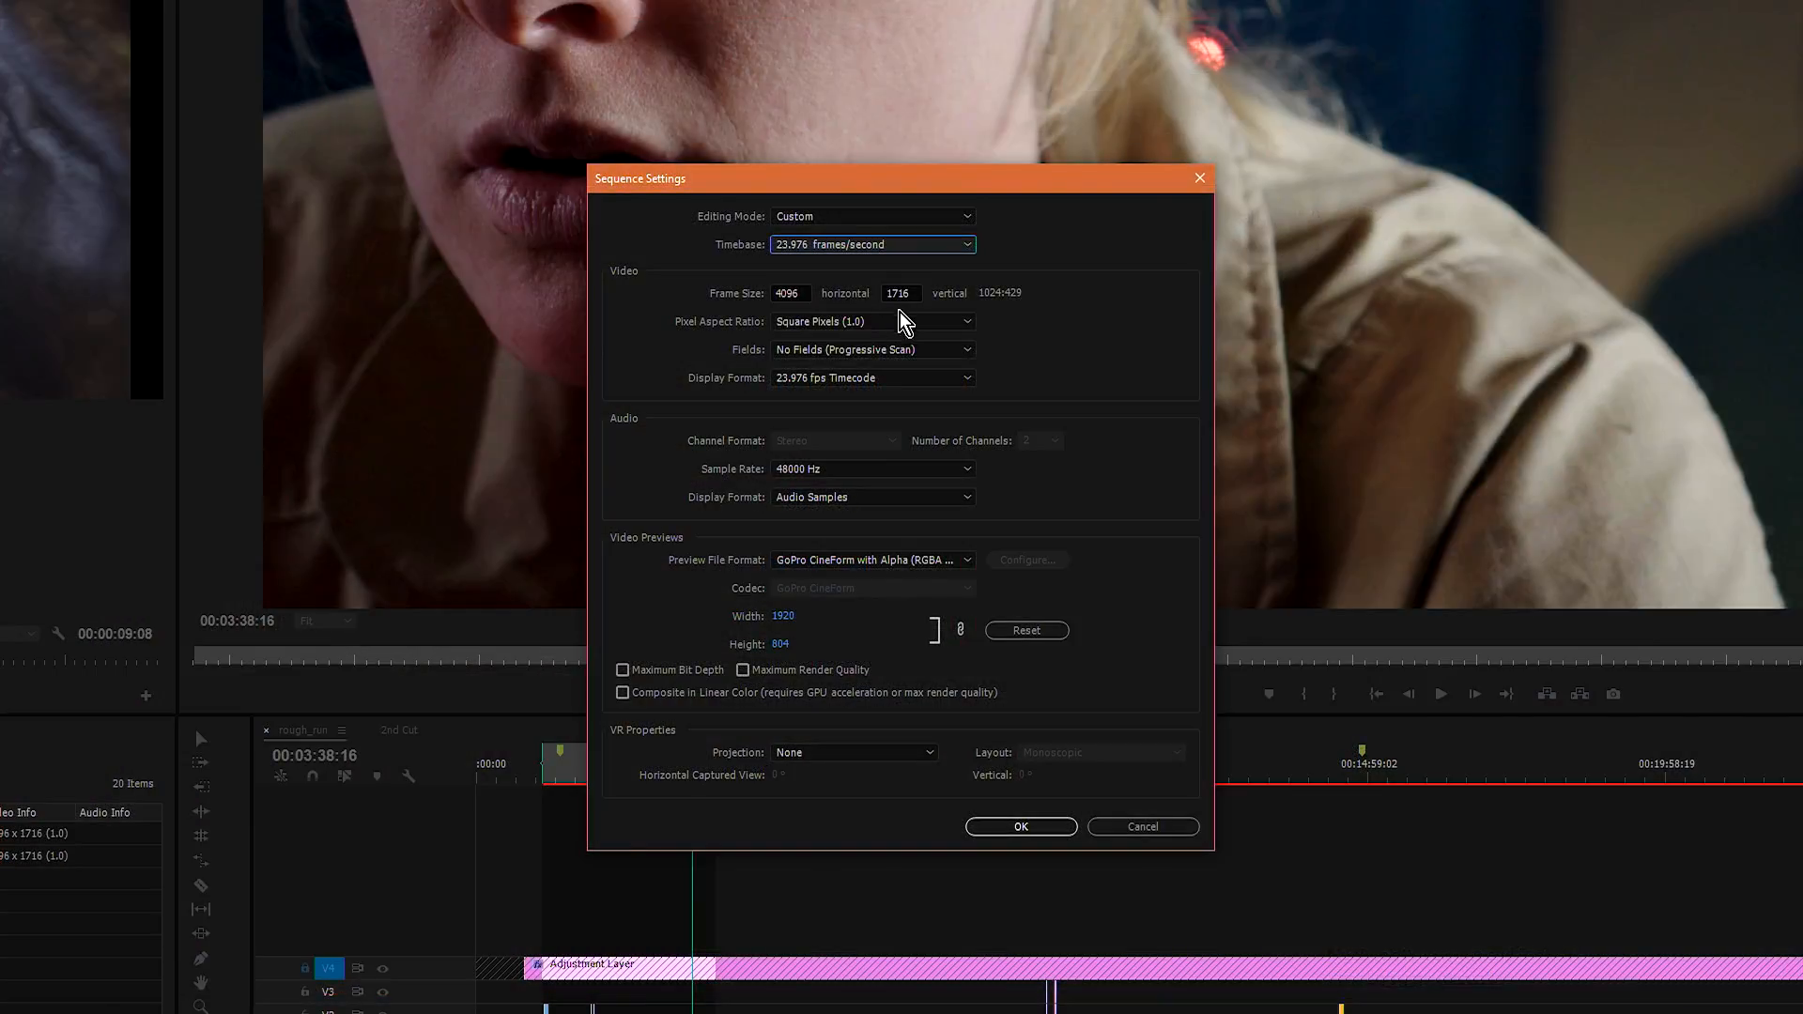
{"action": "key", "text": "ctrl"}
{"action": "left_click", "coordinate": [1019, 831]}
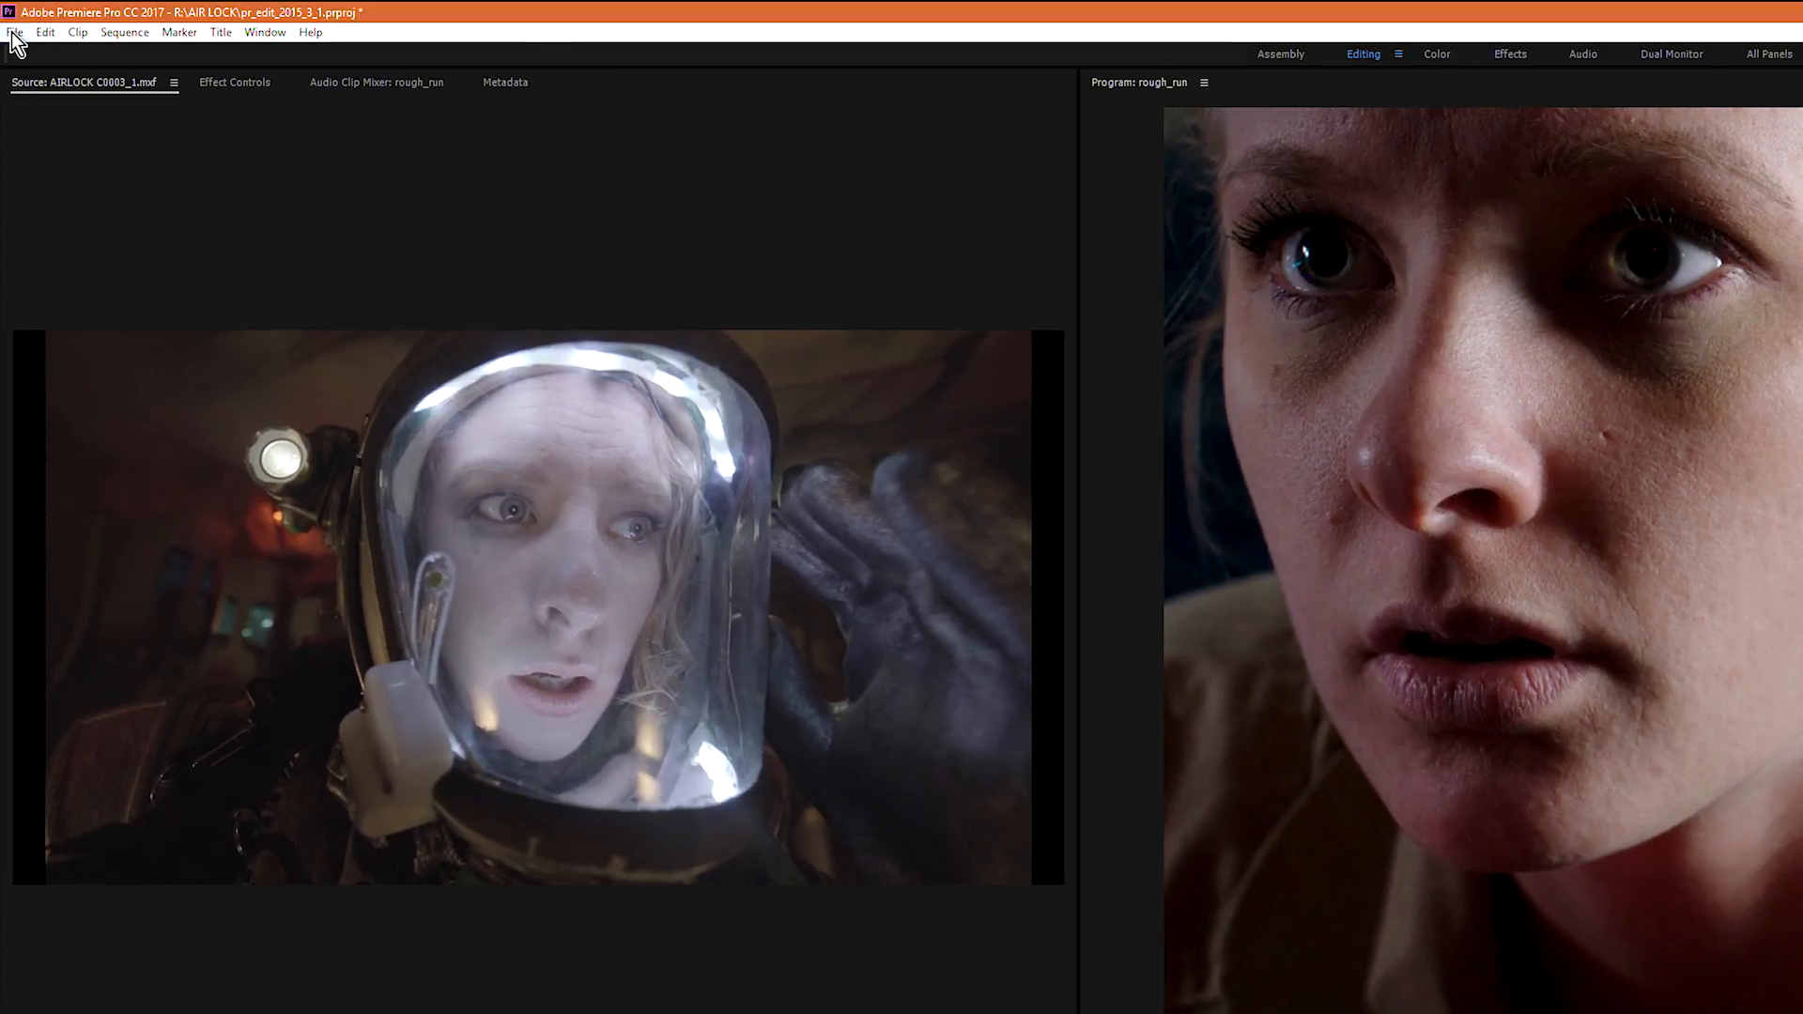
Step: Start a media export in QuickTime format with the preset GoPro CineForm RGB 12-bit with alpha at Maximum Bit Depth
{"action": "left_click", "coordinate": [14, 36]}
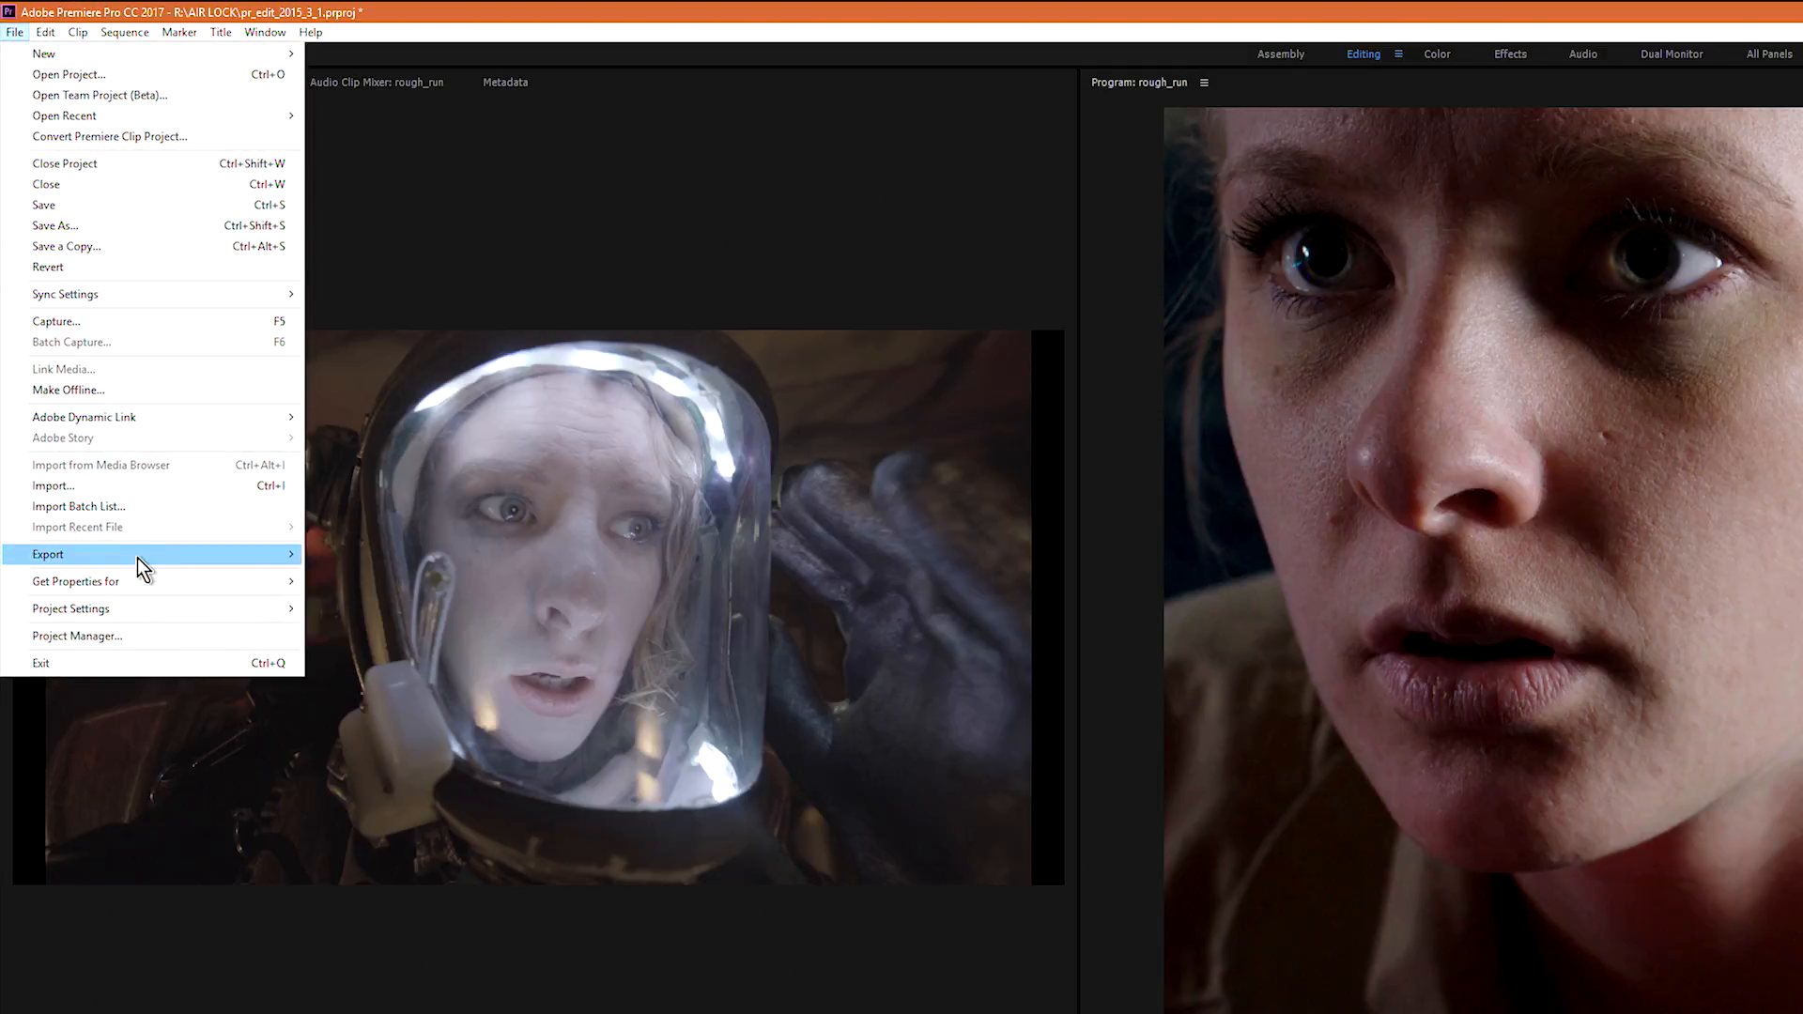
{"action": "mouse_move", "coordinate": [137, 558]}
{"action": "key", "text": "ctrl"}
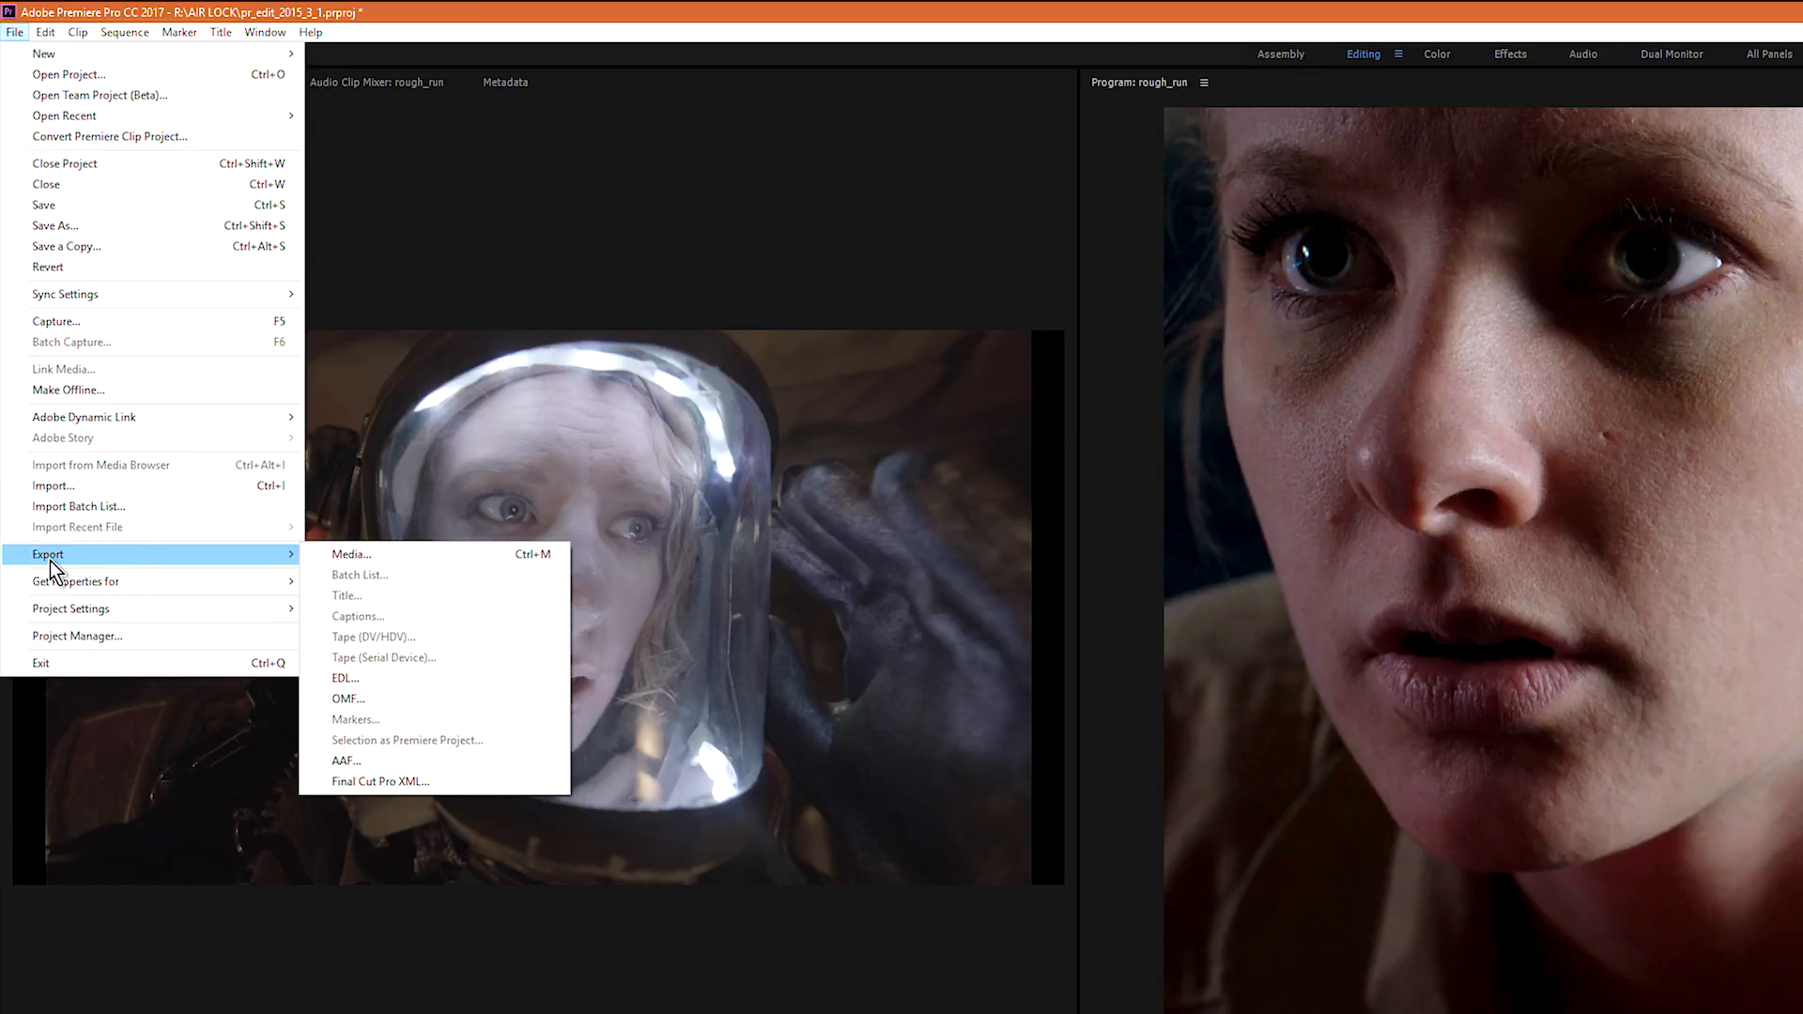
{"action": "mouse_move", "coordinate": [283, 556]}
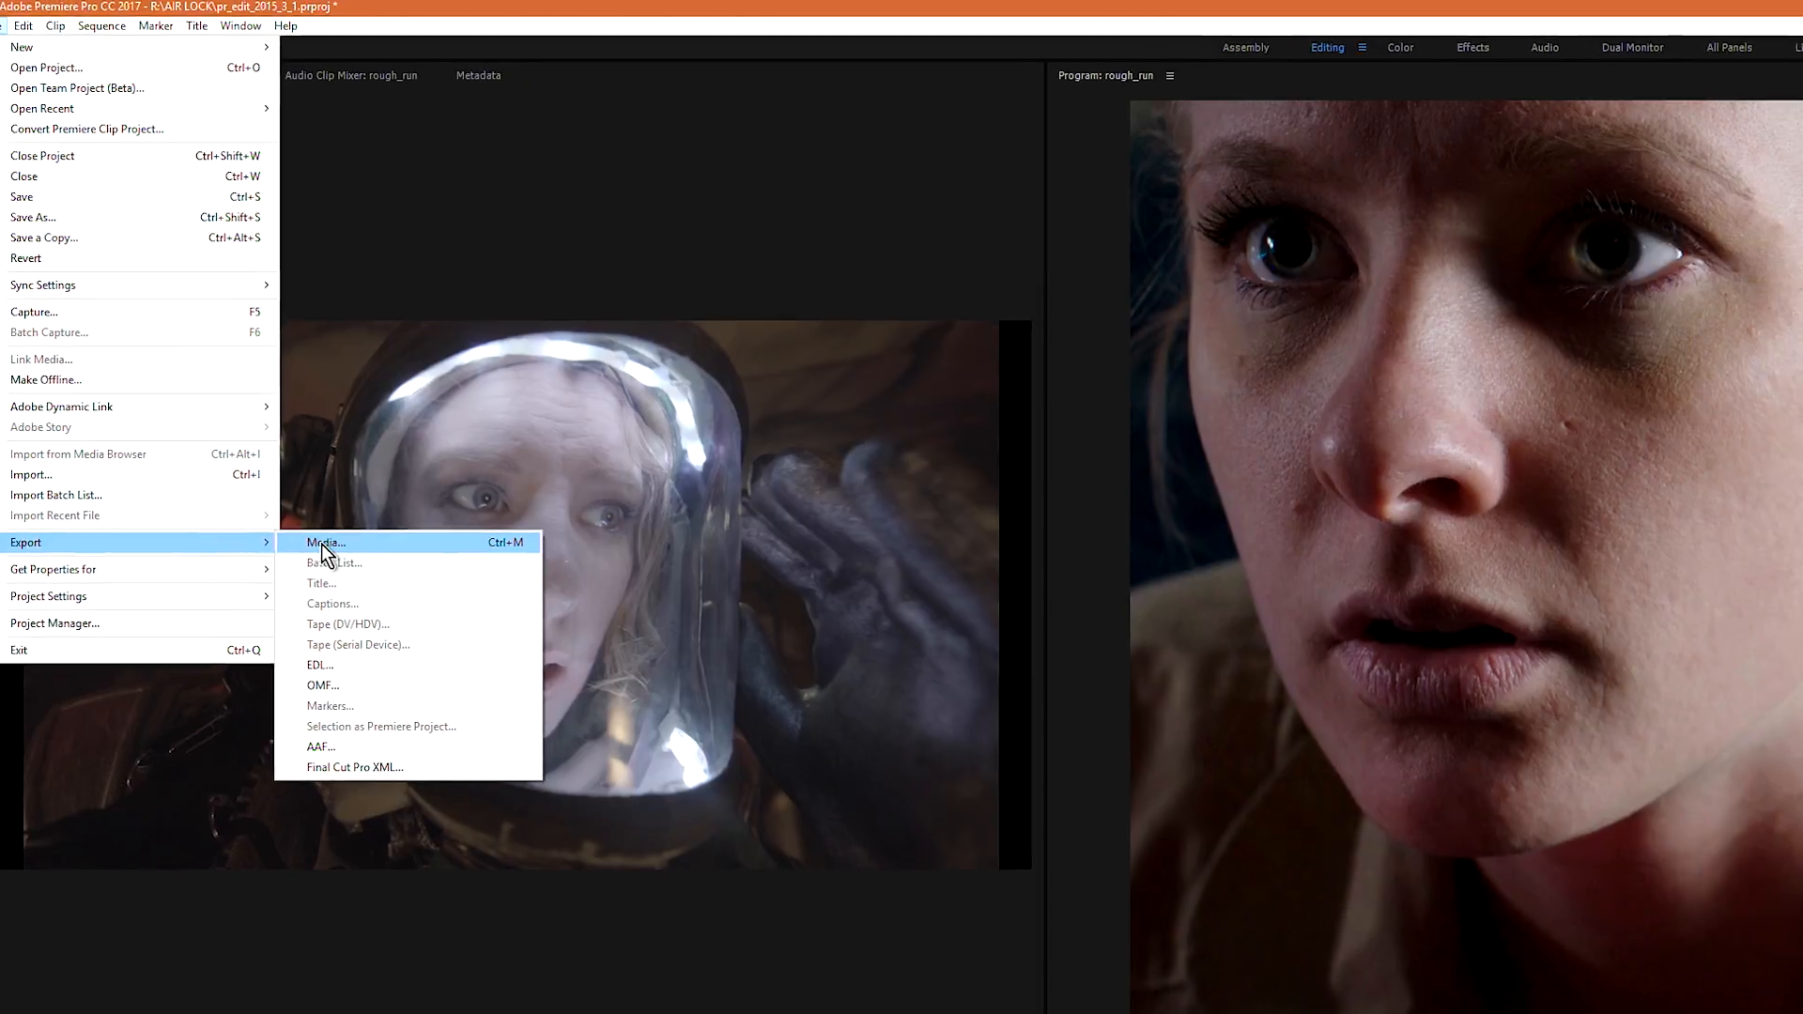
{"action": "key", "text": "ctrl"}
{"action": "left_click", "coordinate": [210, 492]}
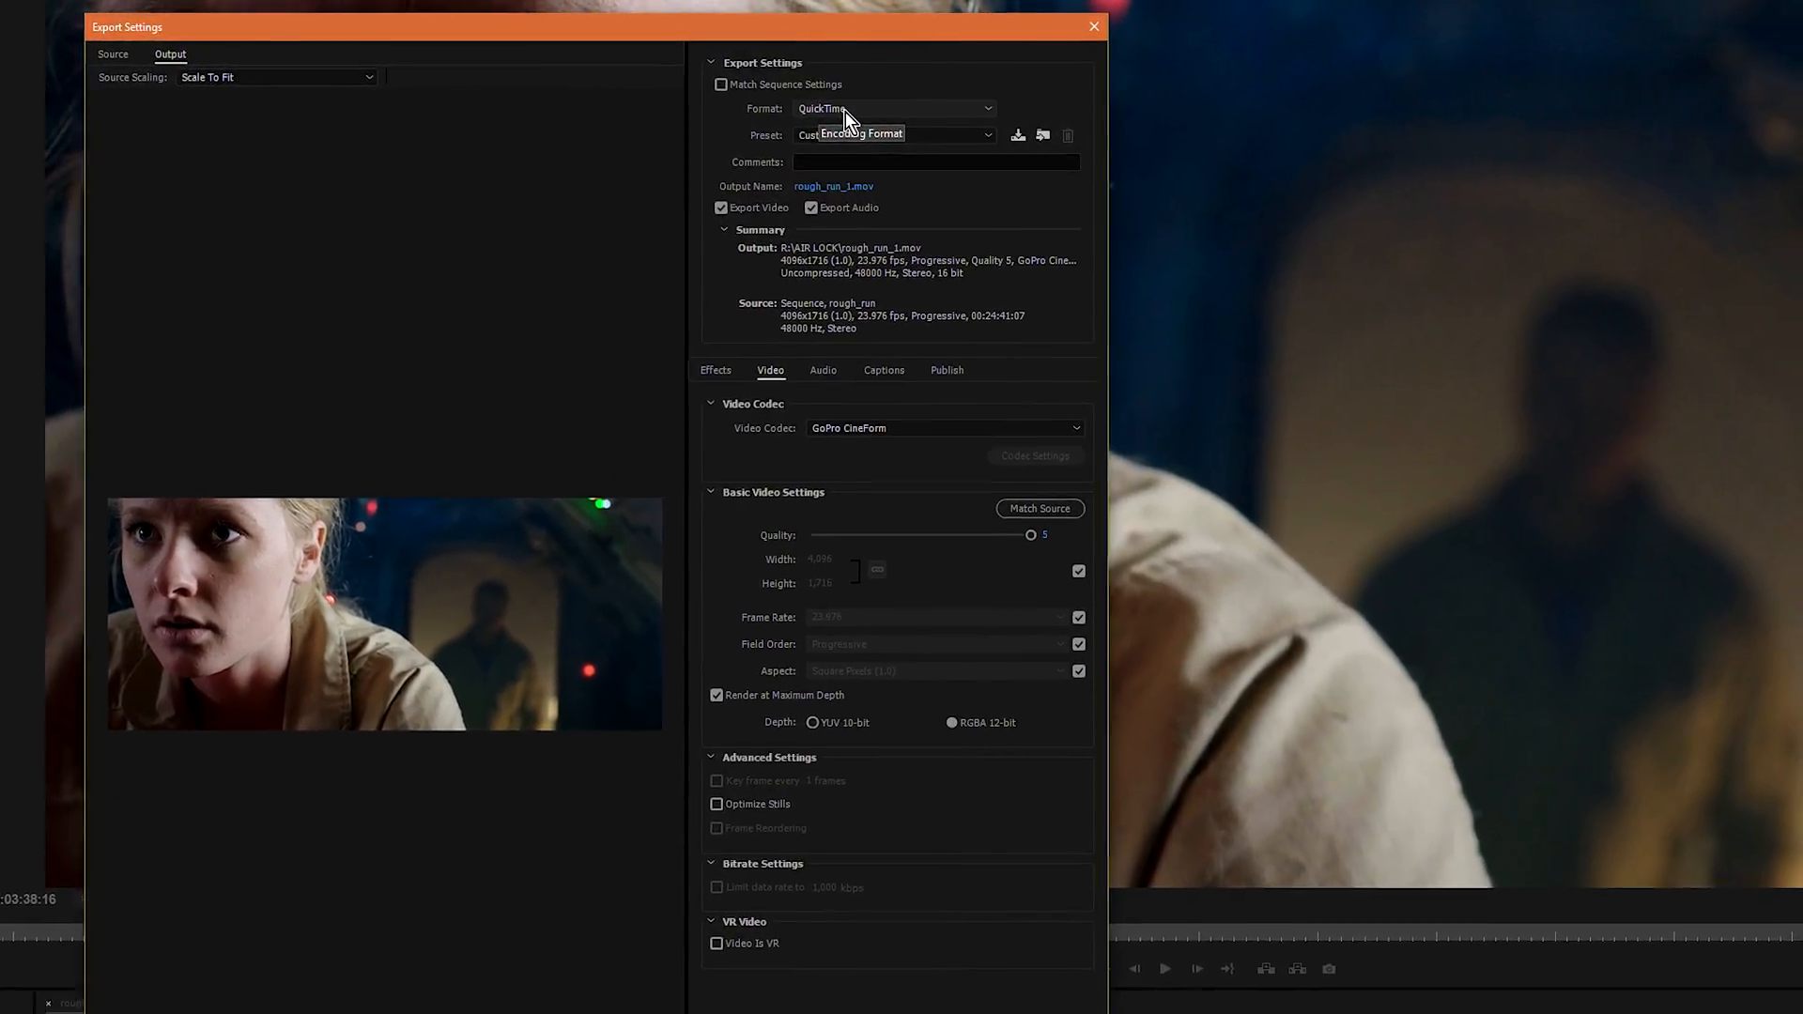
{"action": "left_click", "coordinate": [827, 110]}
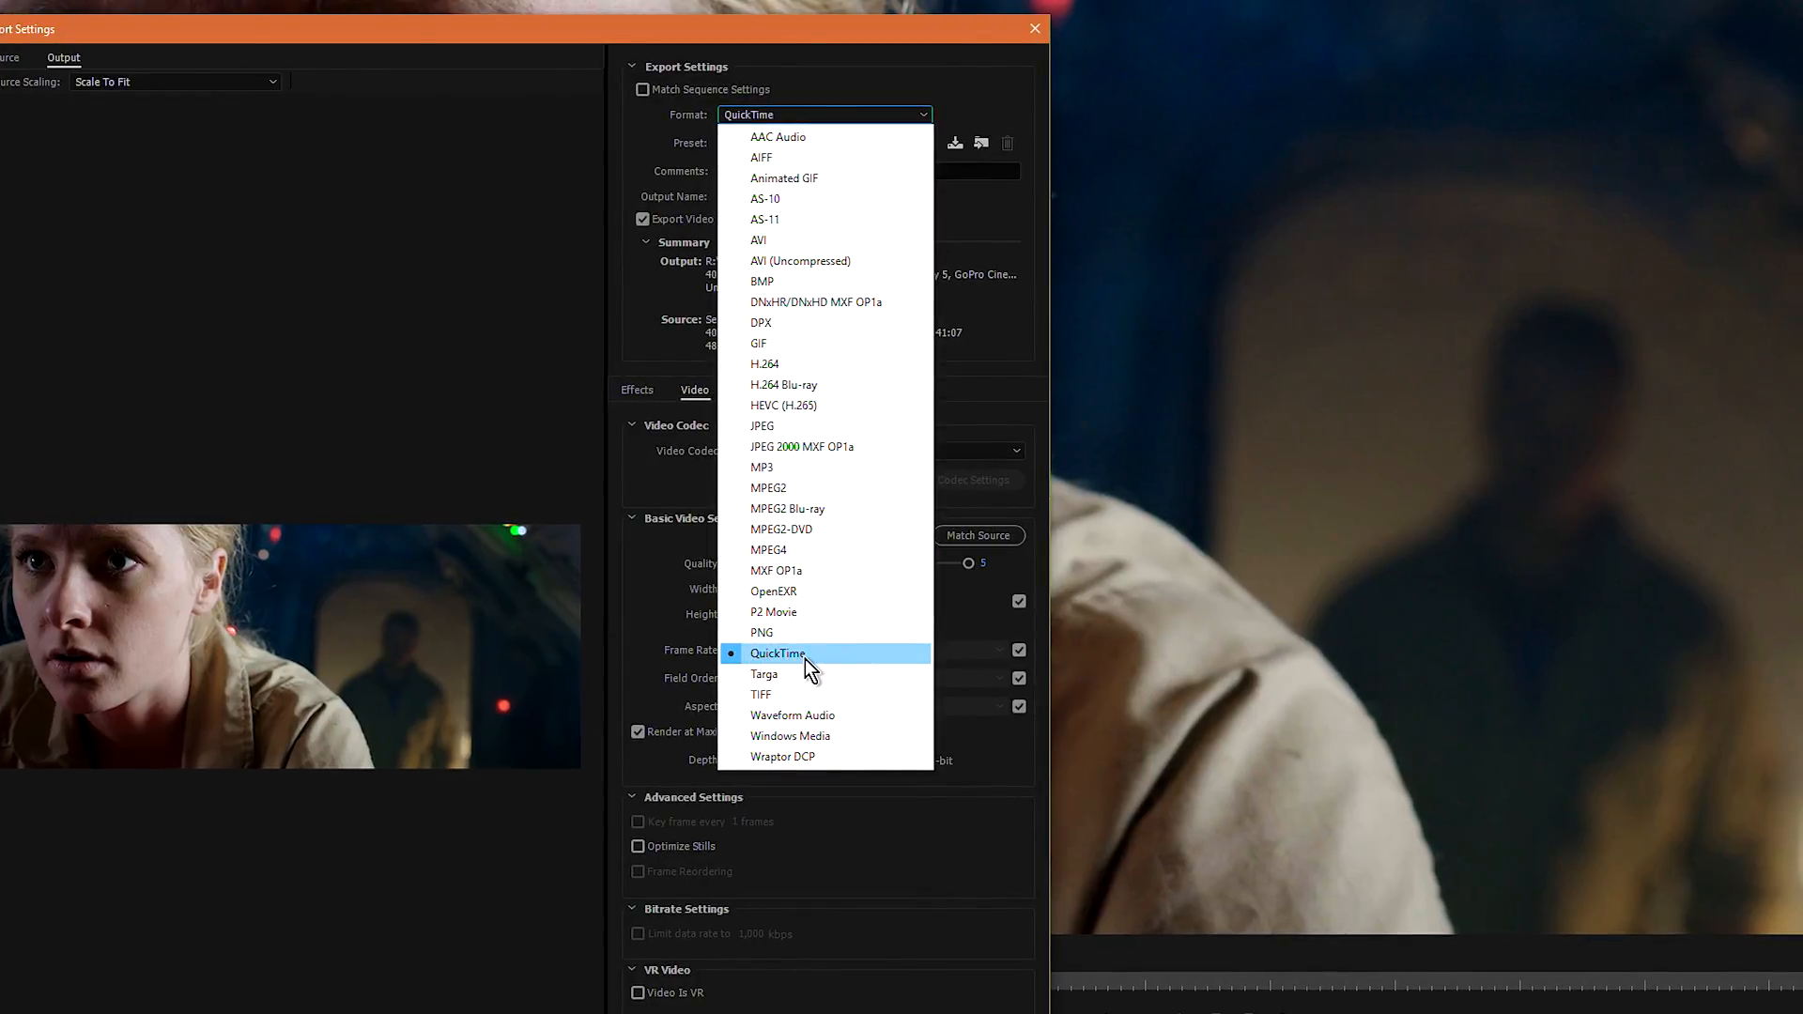
{"action": "left_click", "coordinate": [804, 657]}
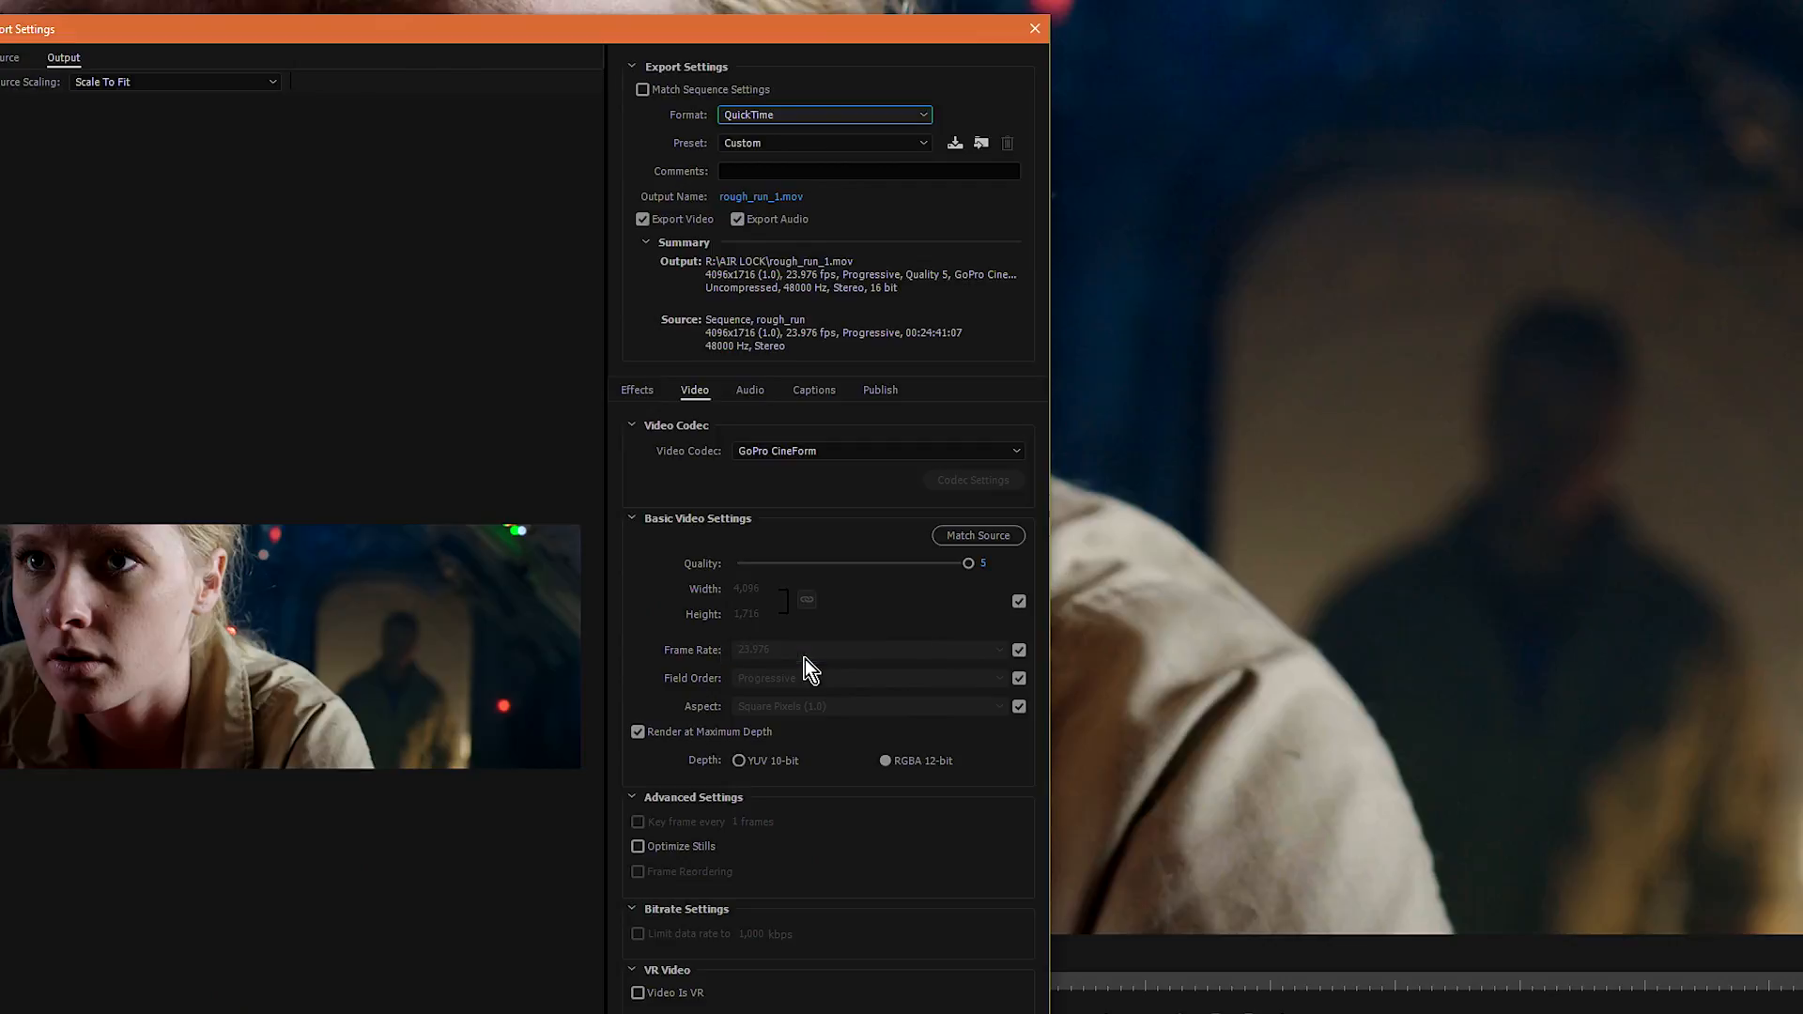
{"action": "left_click", "coordinate": [738, 148]}
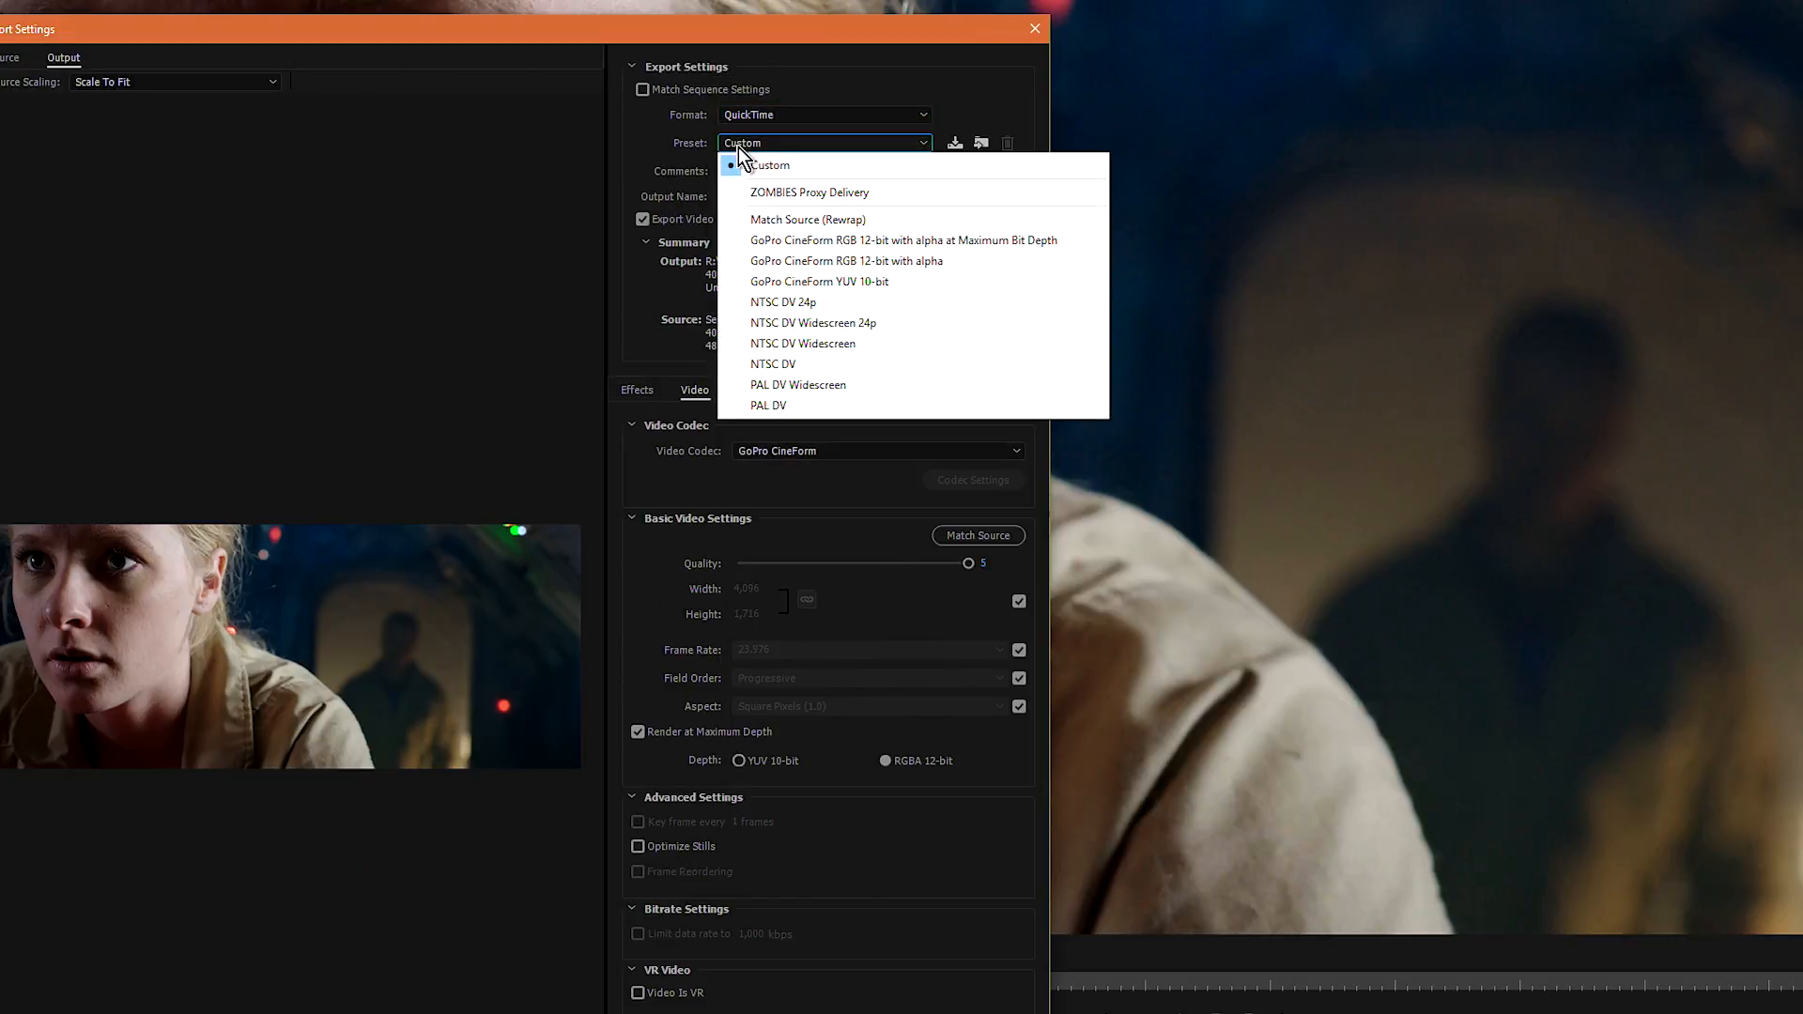
{"action": "left_click", "coordinate": [785, 244]}
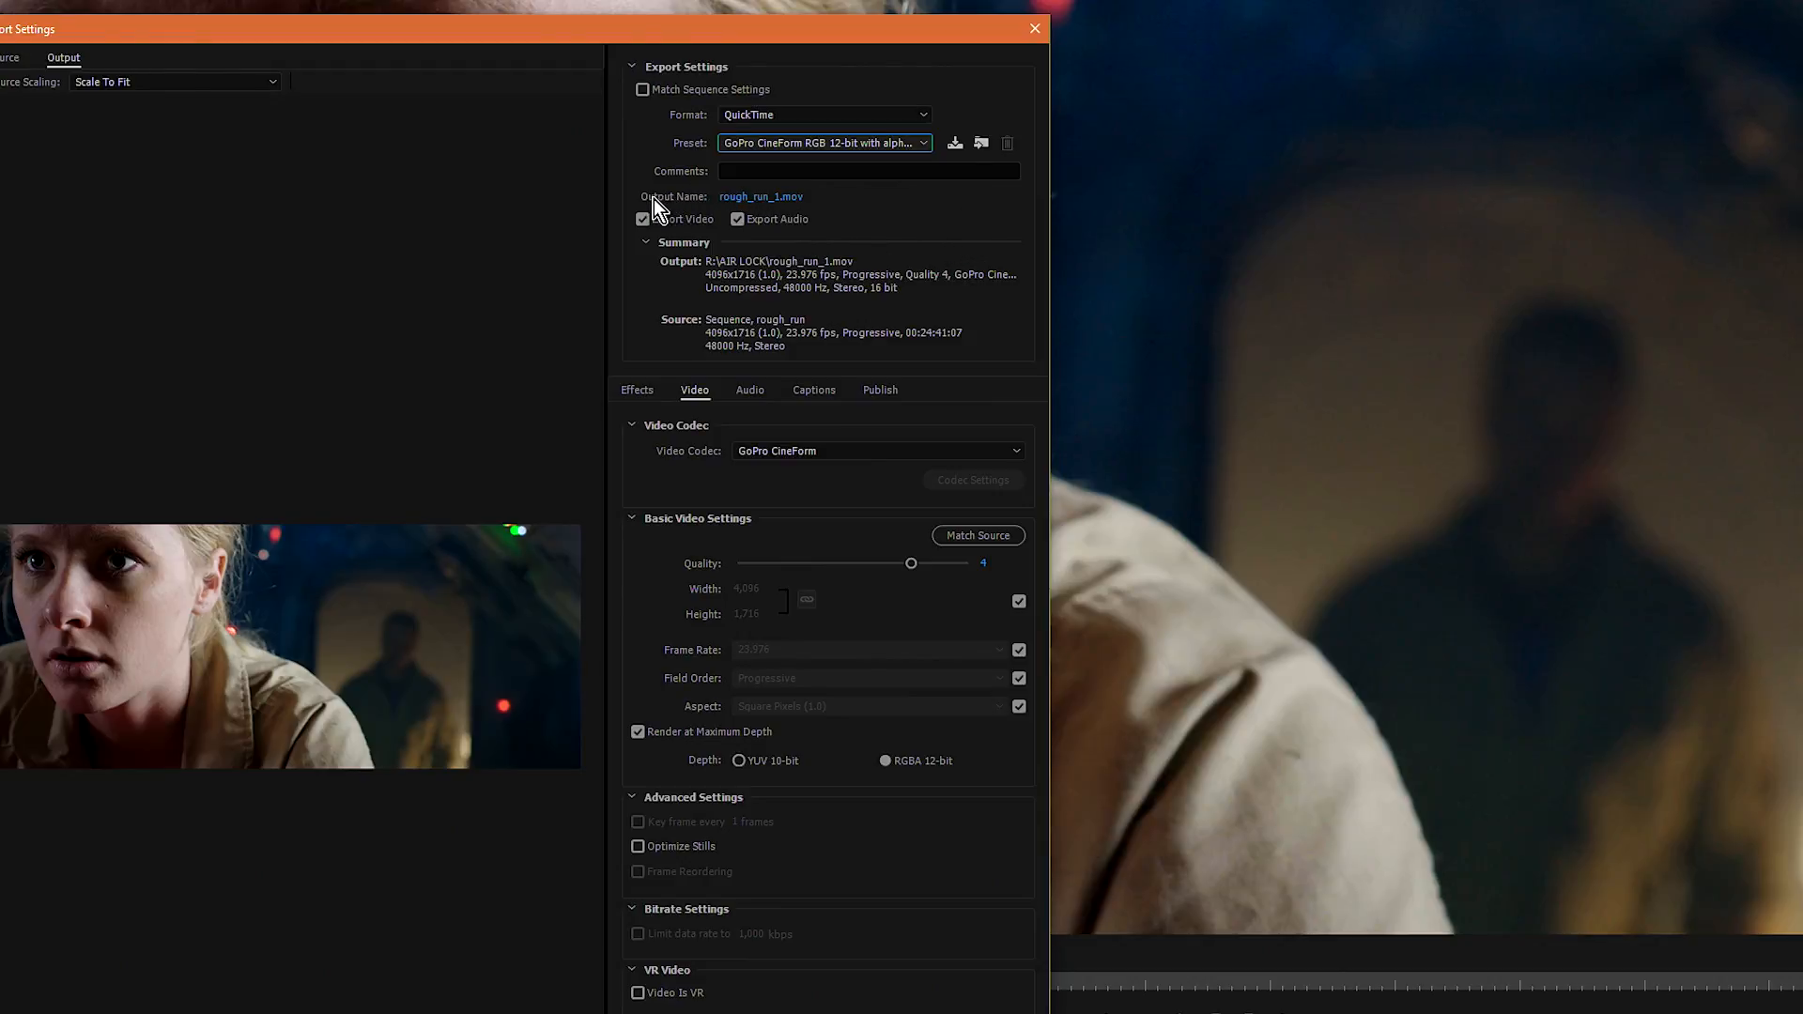
Step: Name the export output Team 50 Film.mov and save its location as the Desktop
{"action": "left_click", "coordinate": [760, 197]}
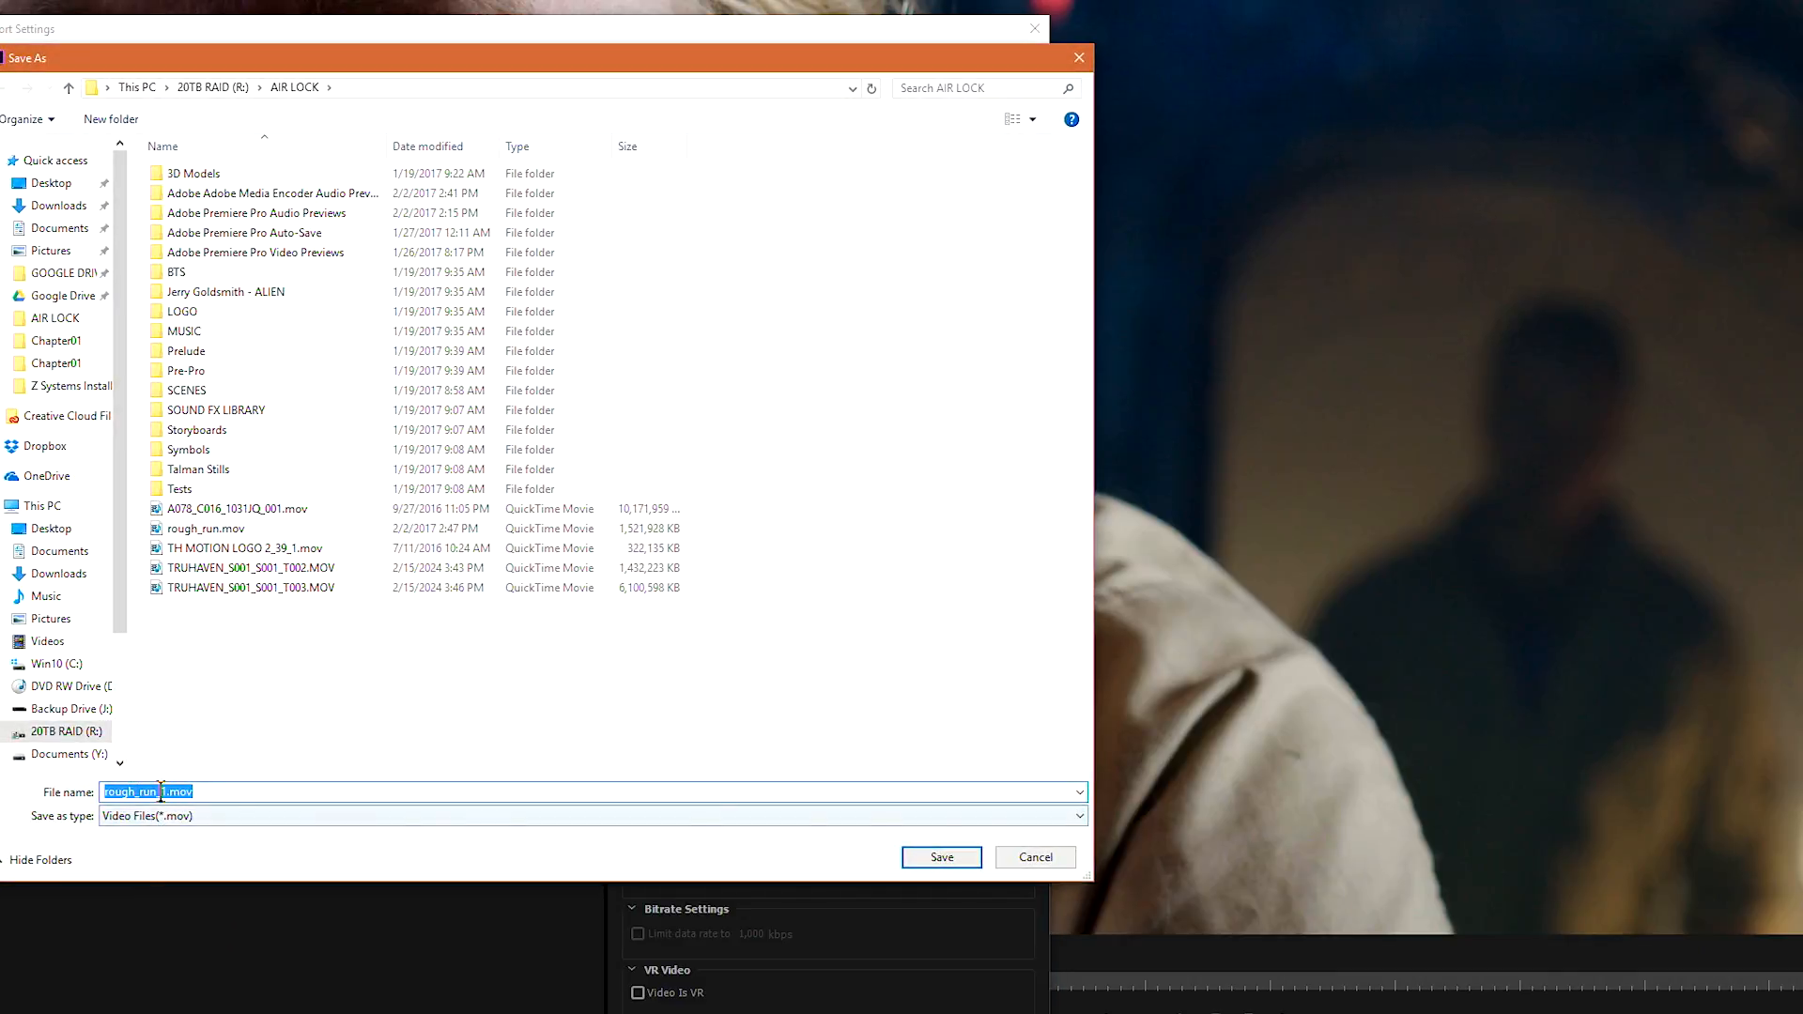
{"action": "left_click", "coordinate": [167, 793]}
{"action": "left_click_drag", "start_coordinate": [169, 793], "coordinate": [76, 797]}
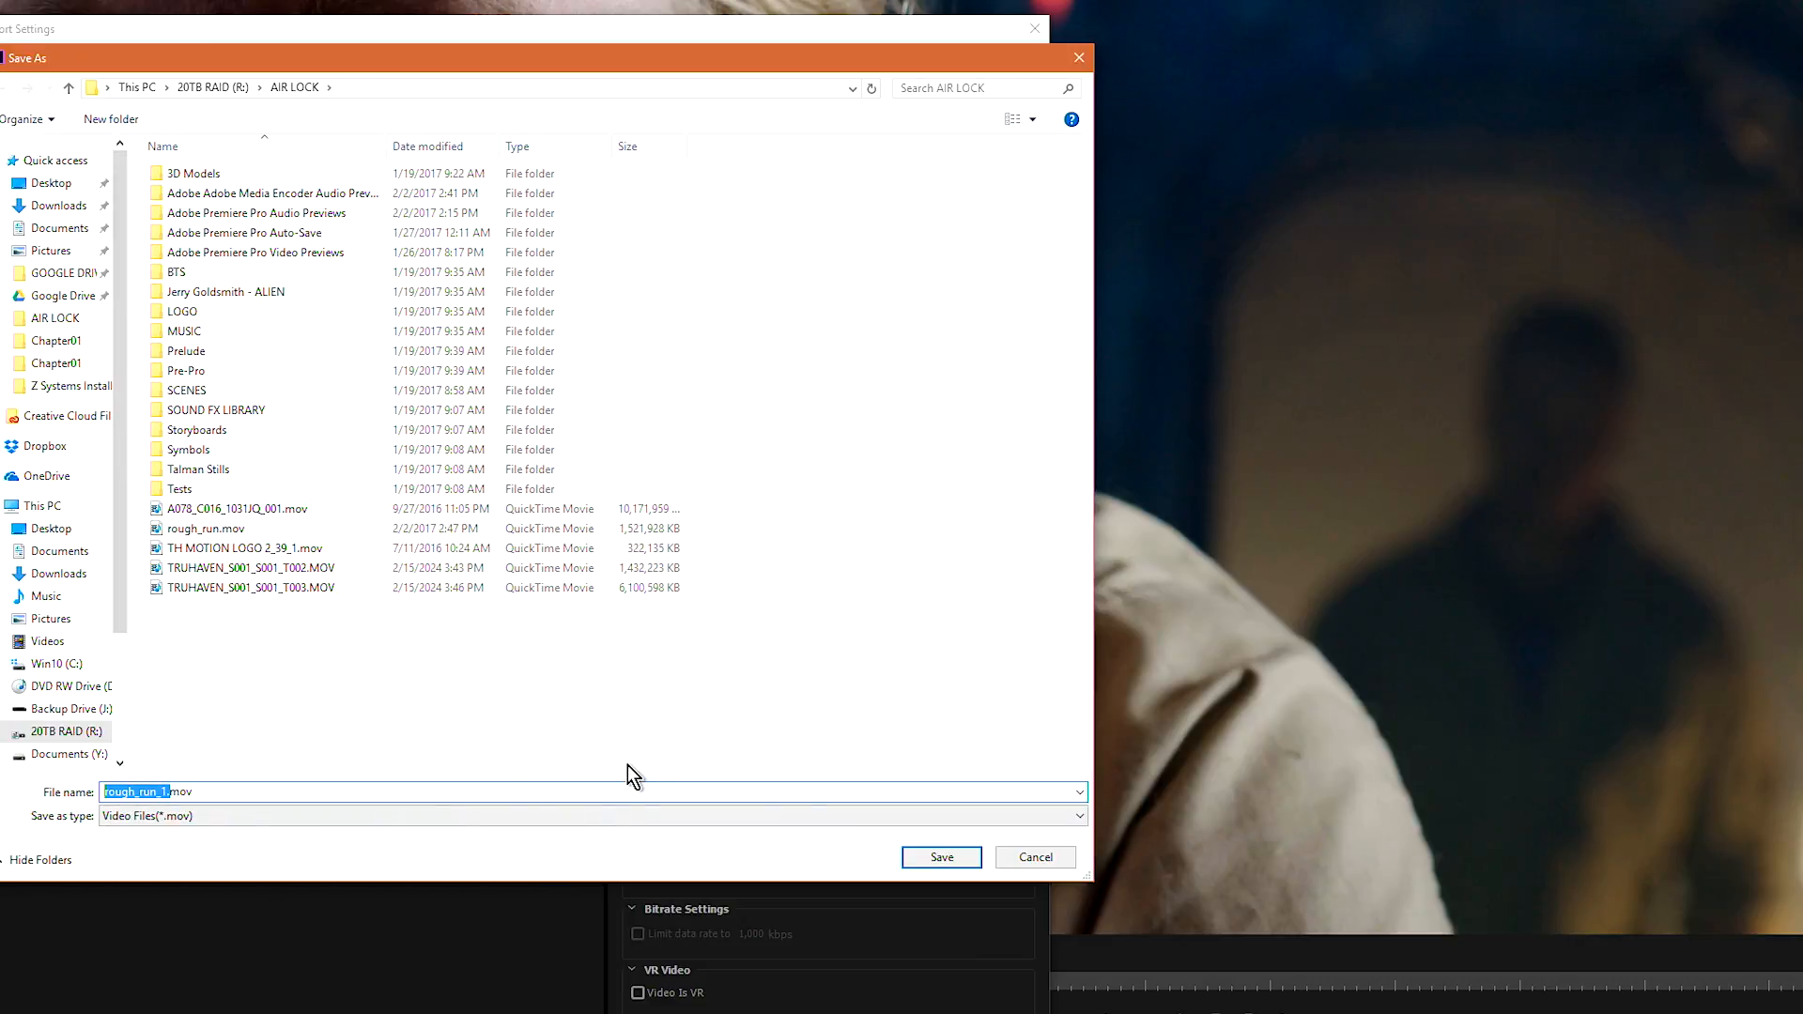
{"action": "type", "text": "Team 50 Film"}
{"action": "left_click", "coordinate": [42, 530]}
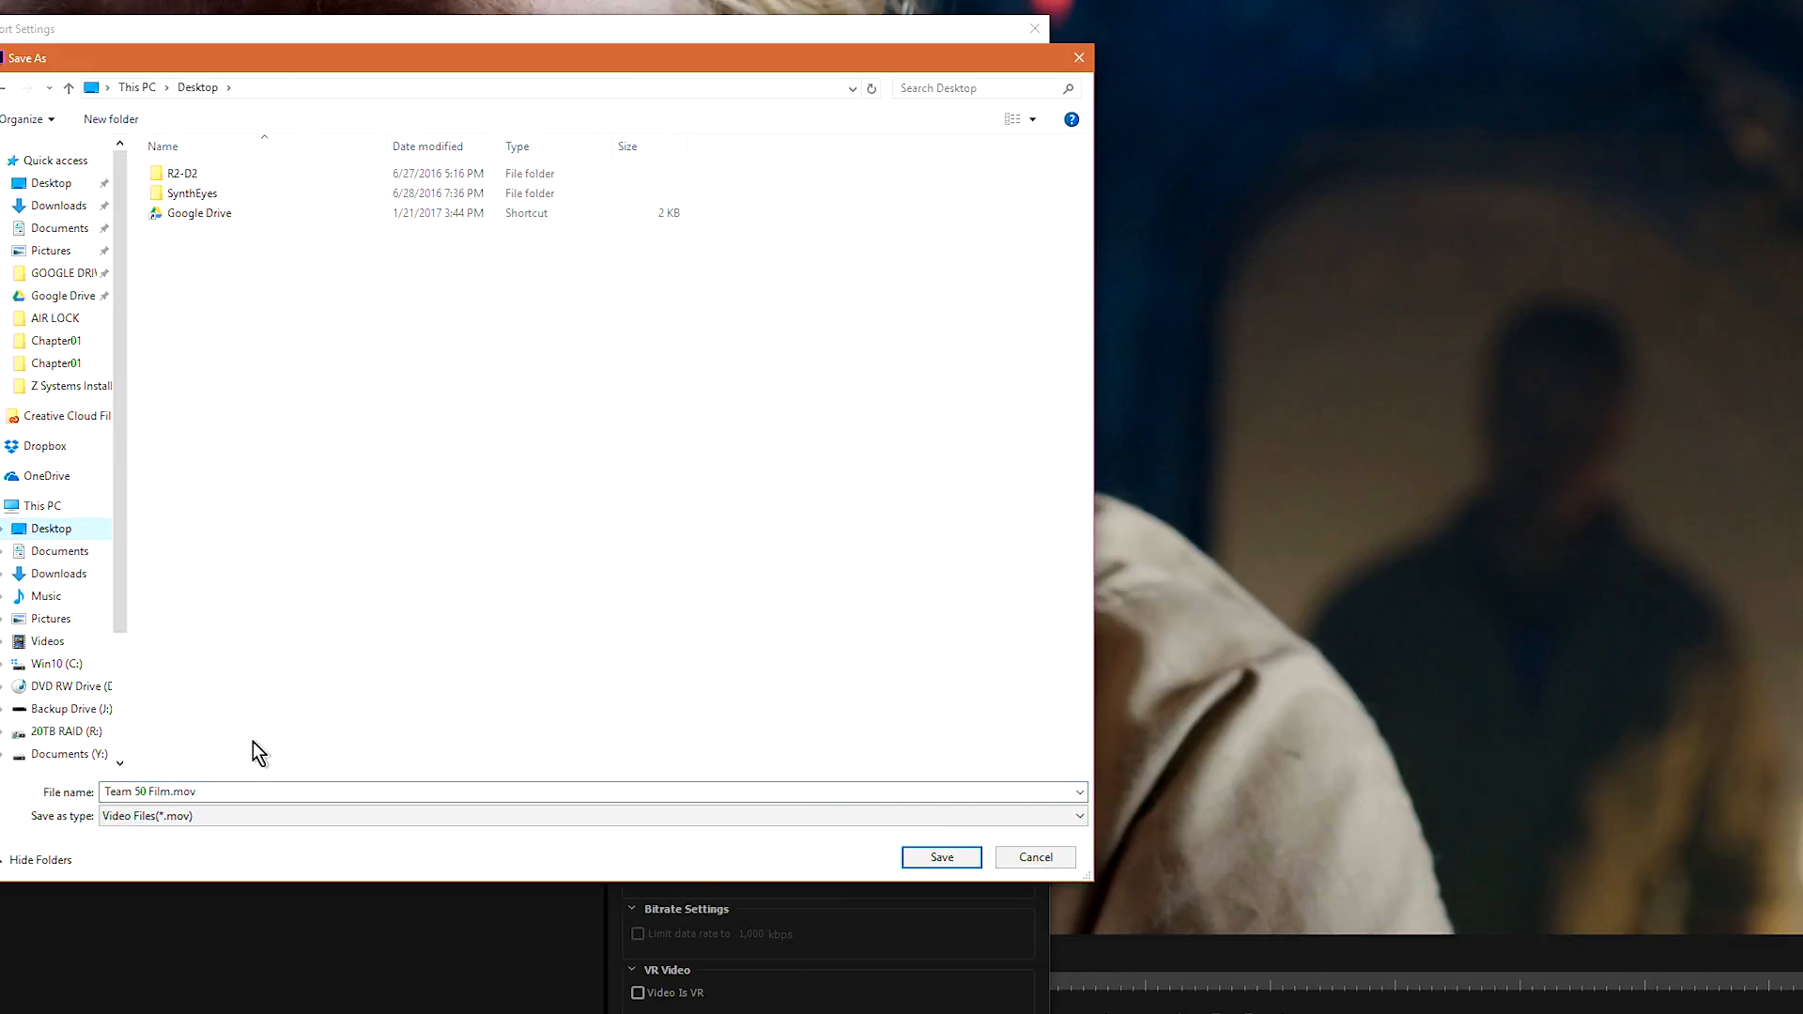
{"action": "left_click", "coordinate": [214, 791]}
{"action": "left_click", "coordinate": [220, 790]}
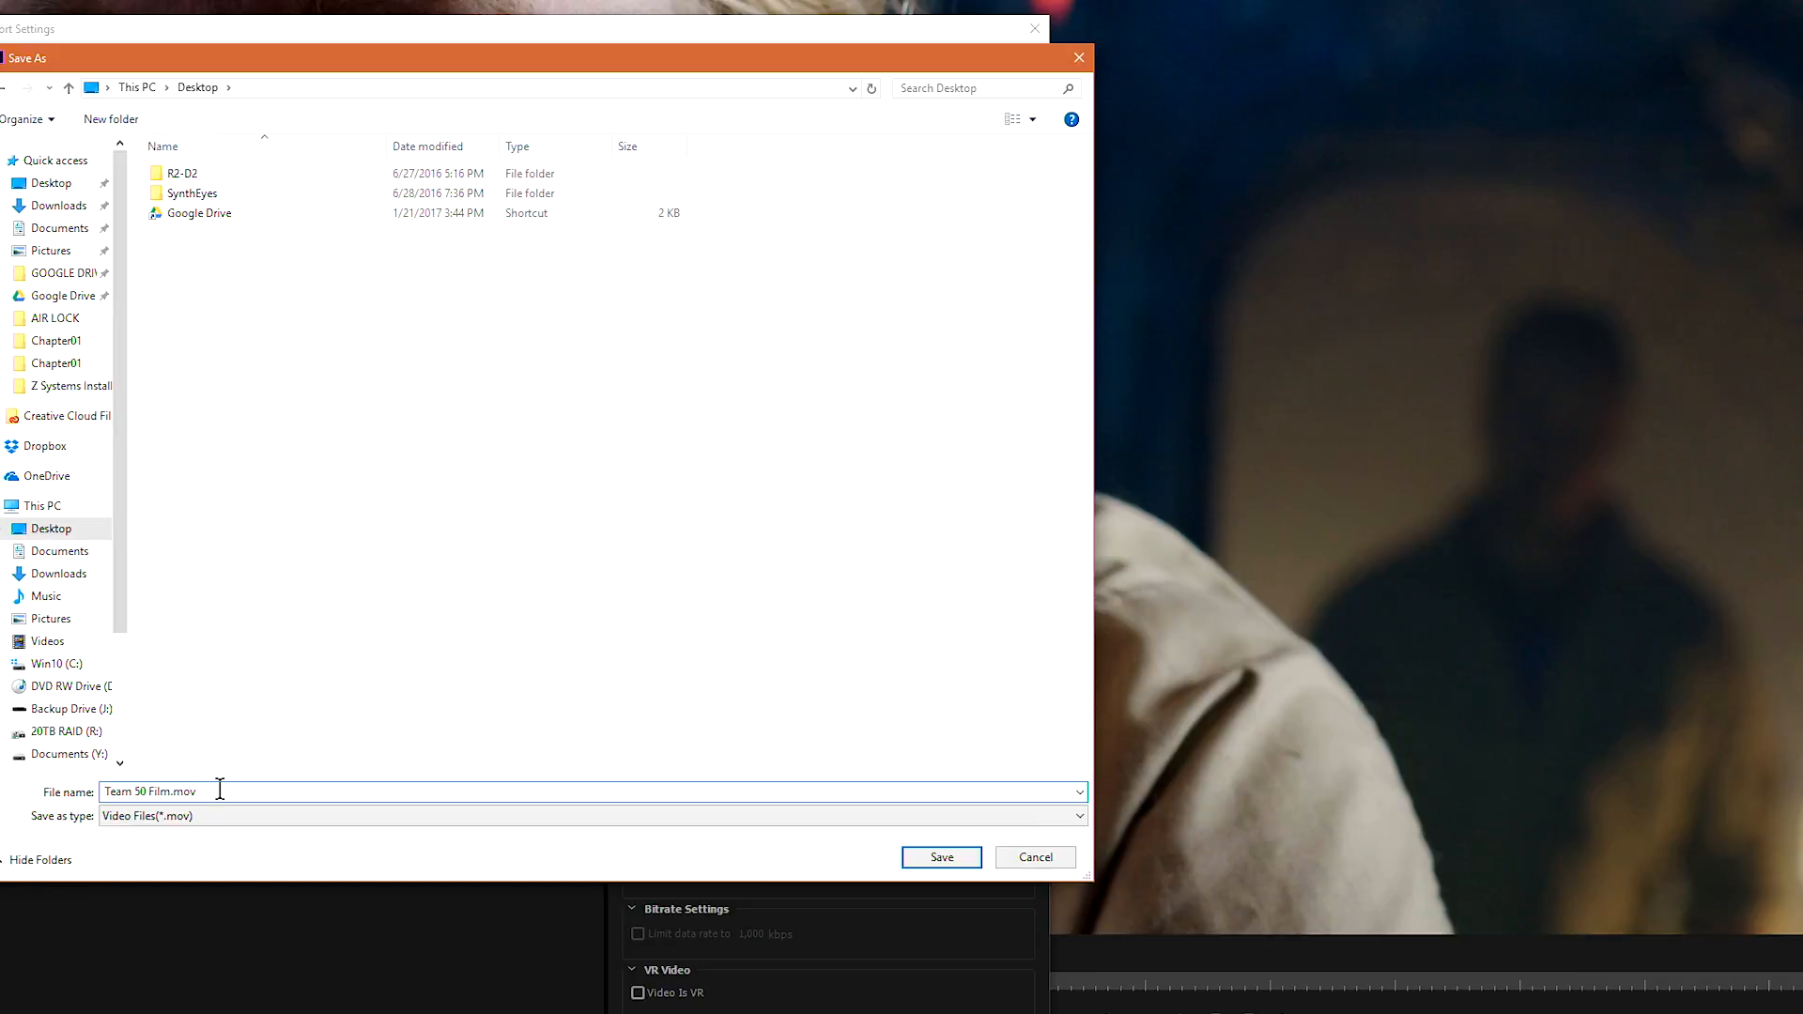
{"action": "left_click", "coordinate": [941, 857]}
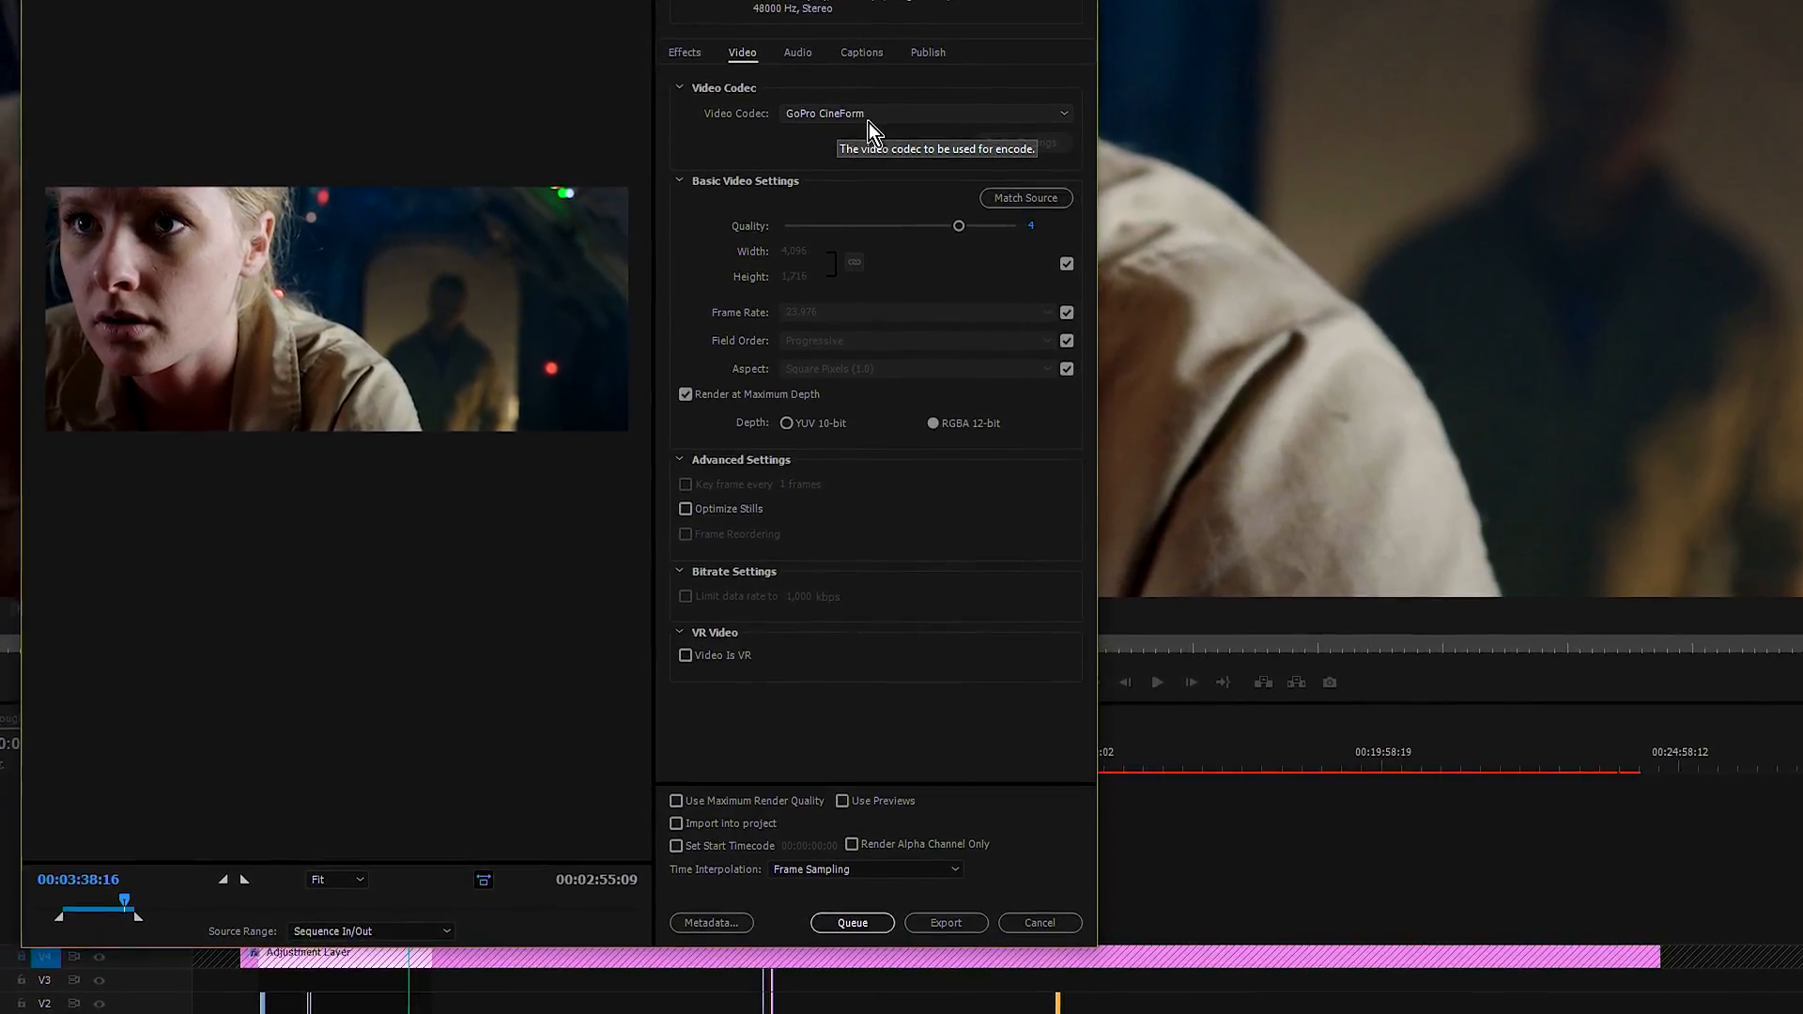
Step: Keep the GoPro CineForm video codec, match the video settings to the source, and raise the quality to 5
{"action": "left_click", "coordinate": [872, 143]}
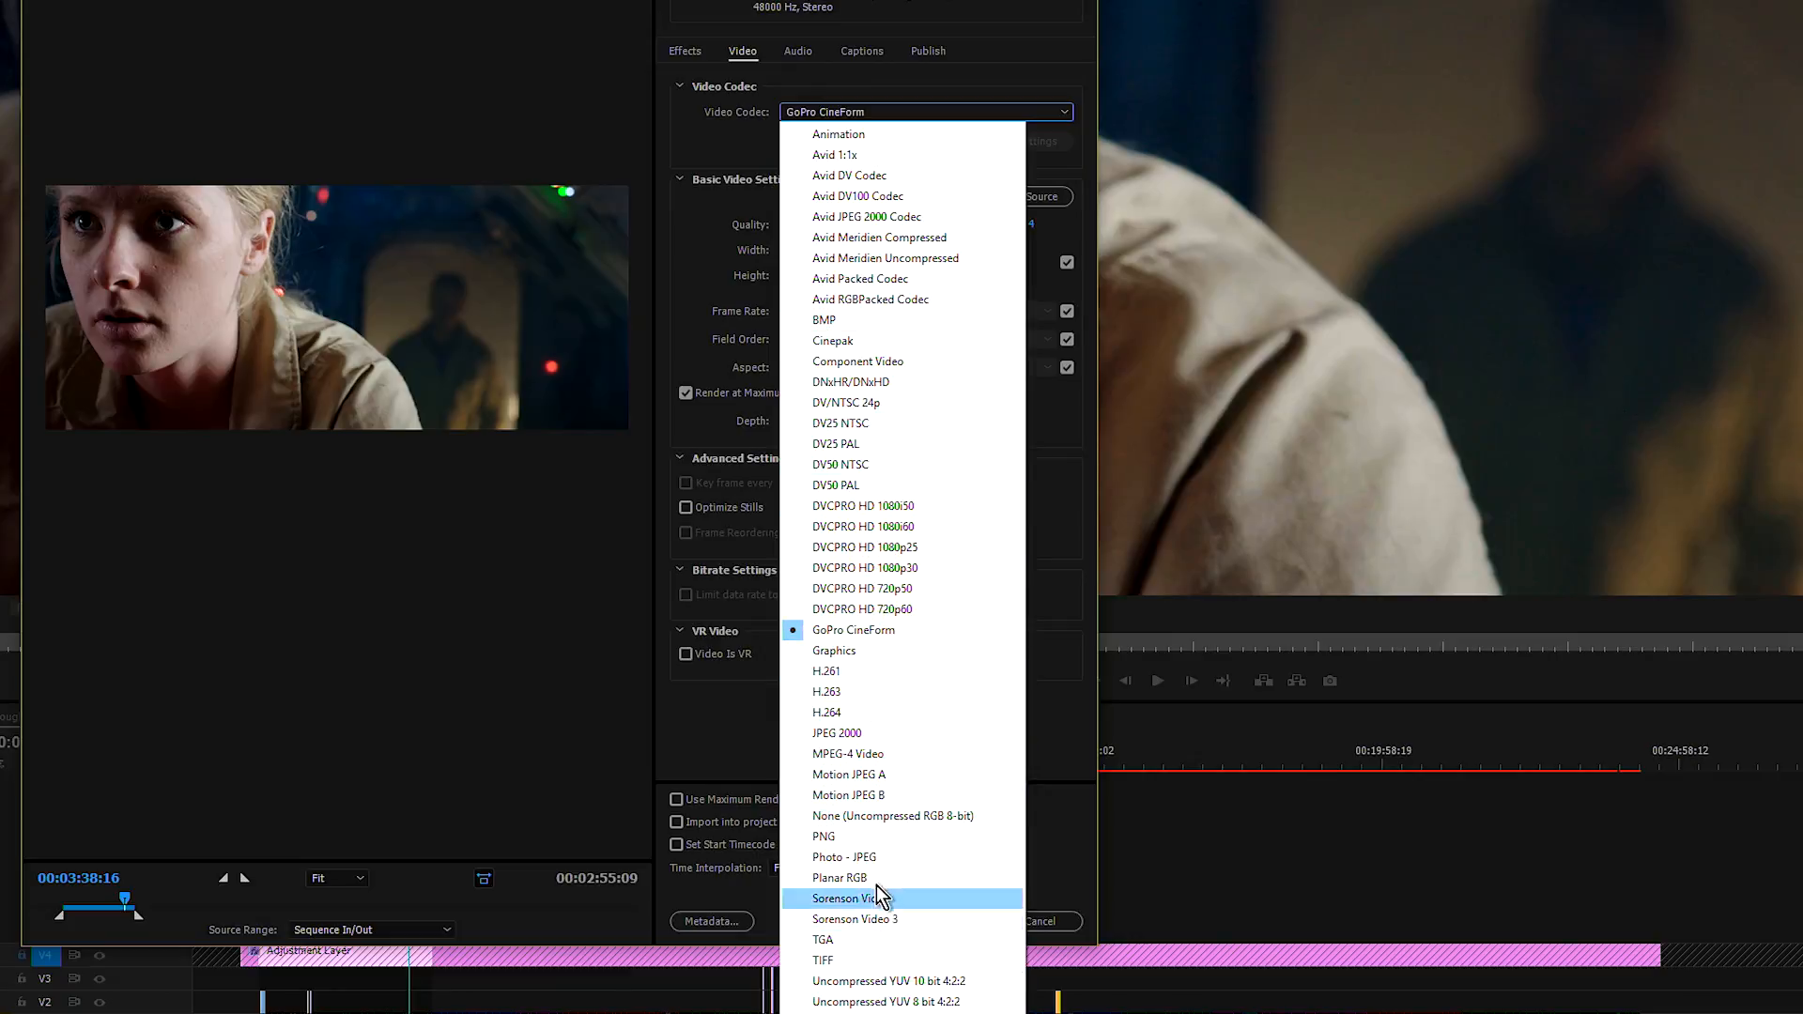
{"action": "left_click", "coordinate": [868, 634]}
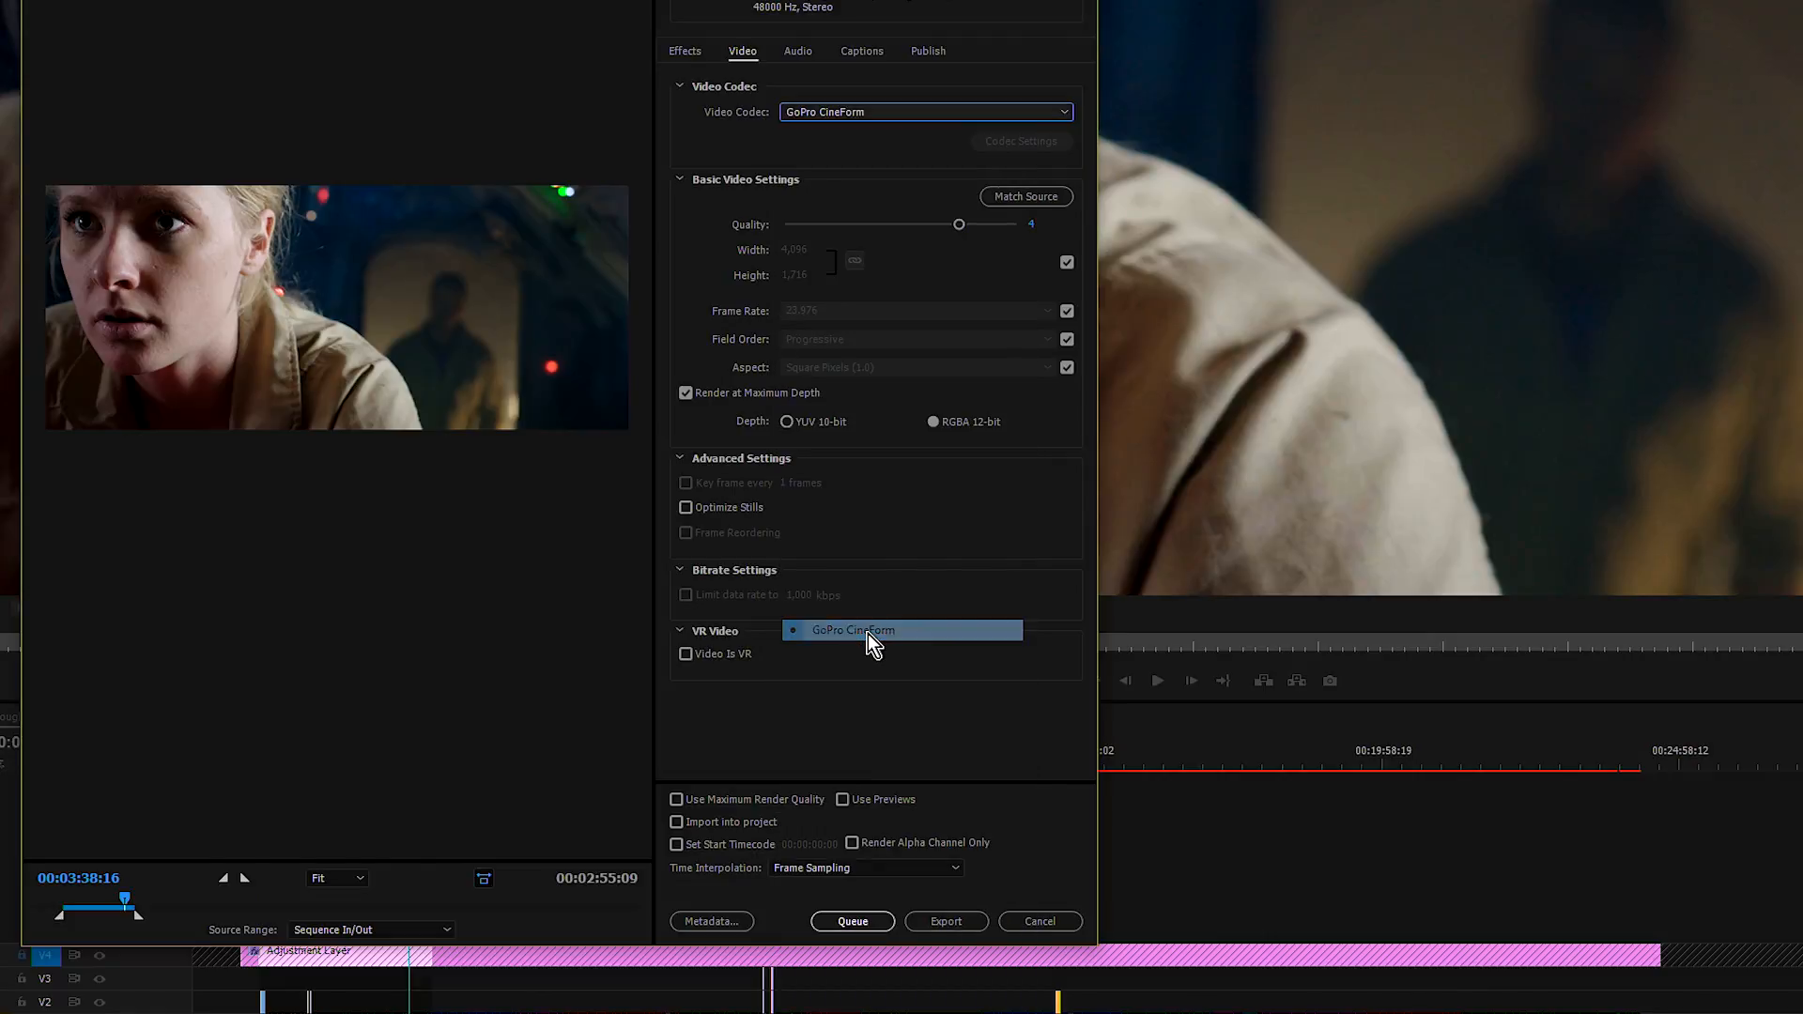
{"action": "left_click", "coordinate": [1029, 199]}
{"action": "left_click", "coordinate": [1029, 199]}
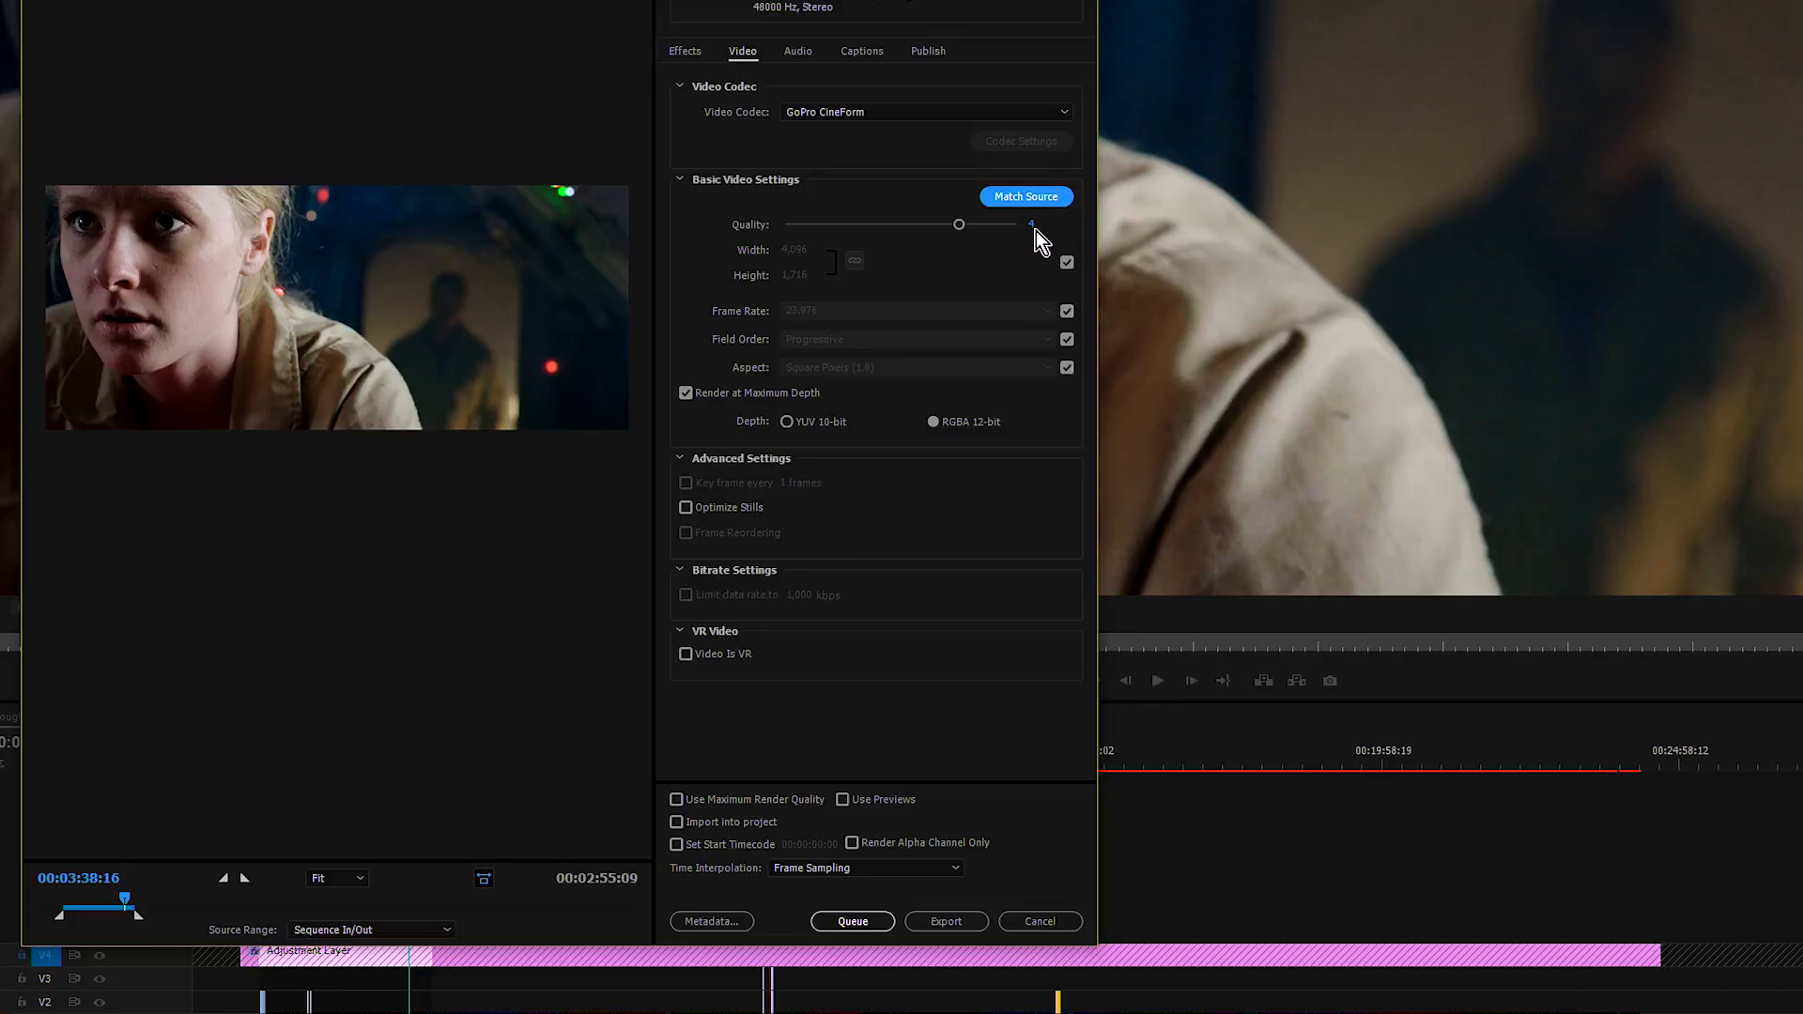
{"action": "left_click", "coordinate": [961, 225]}
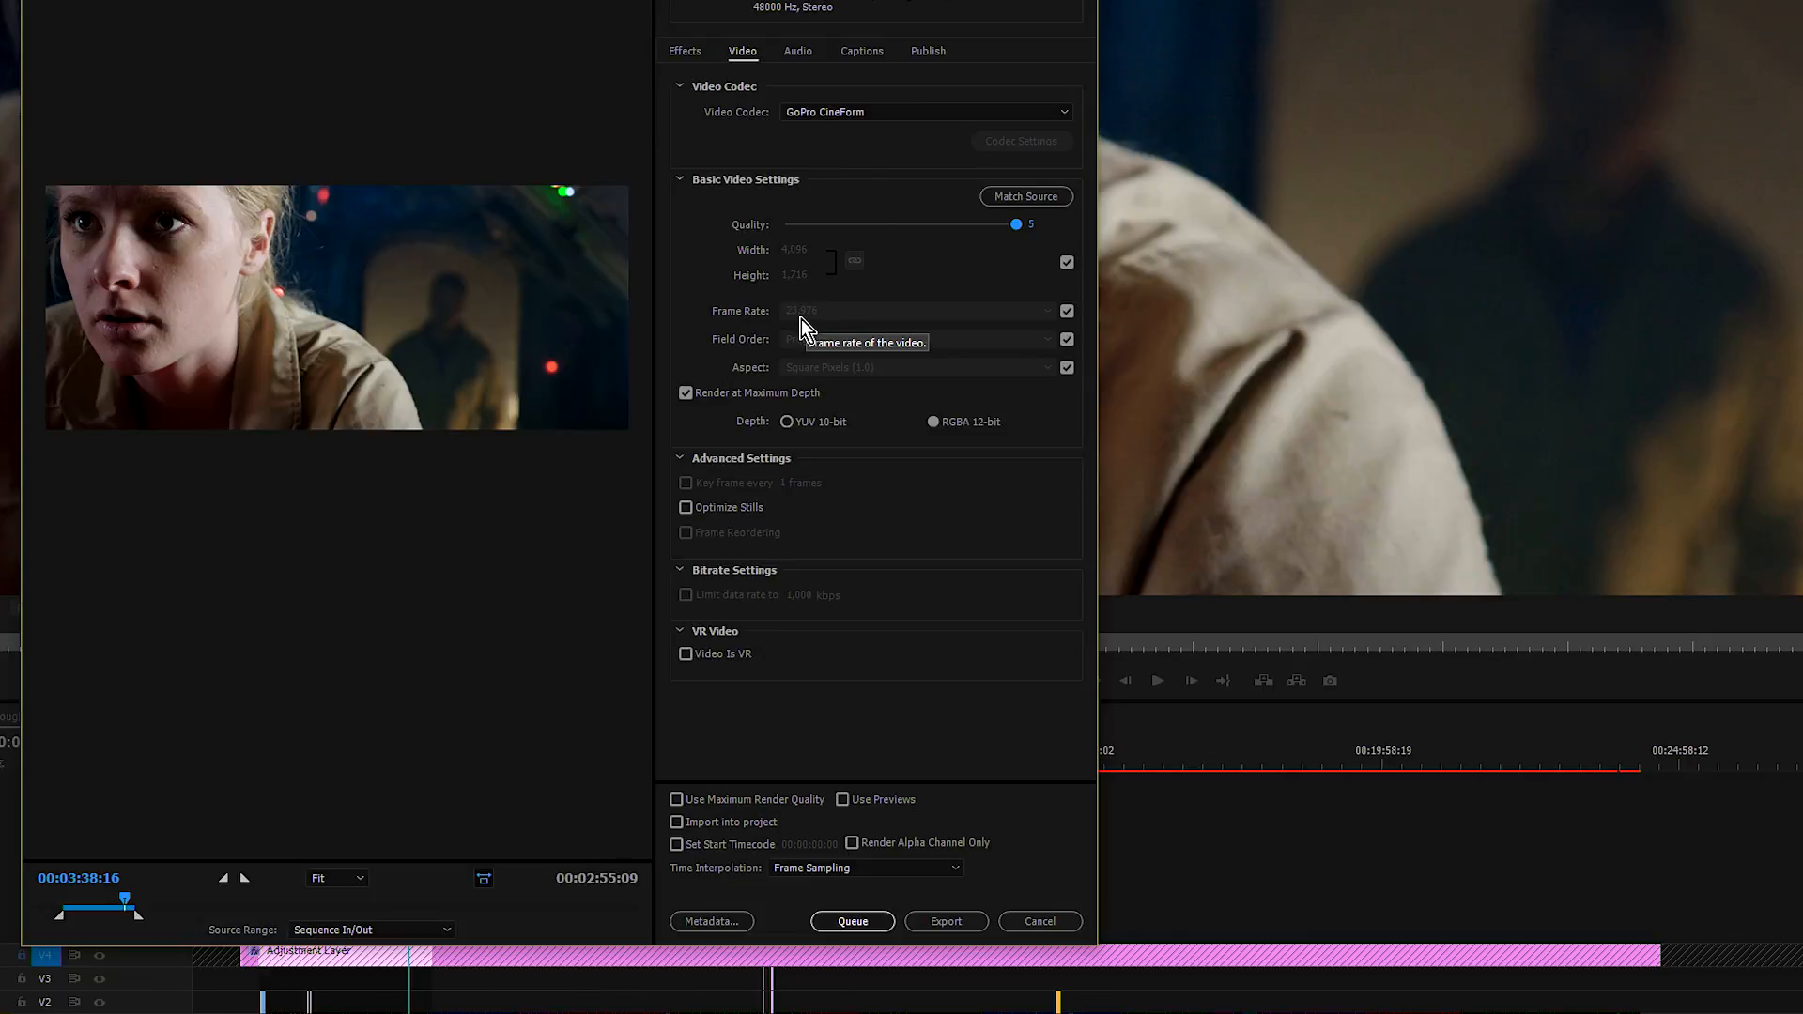
Step: Unlock the export frame rate from the source, choose 23.976, and lock it to the source again
{"action": "left_click", "coordinate": [1067, 310]}
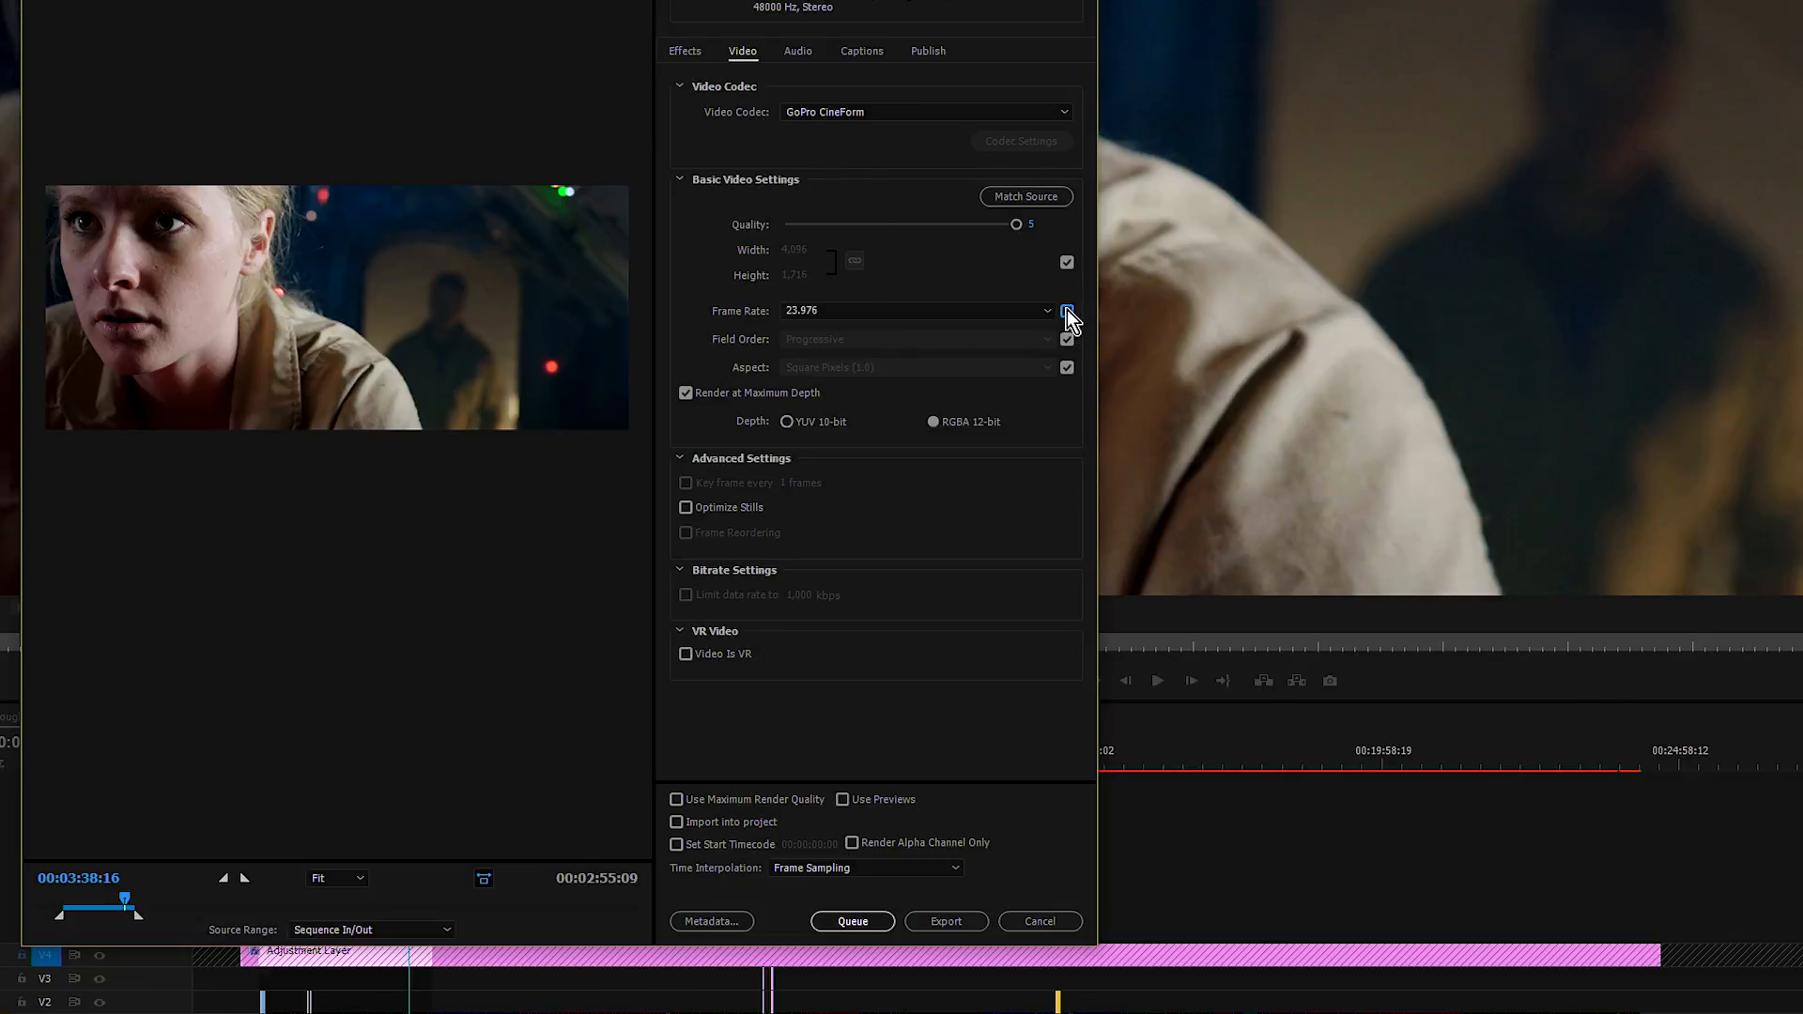
{"action": "left_click", "coordinate": [1056, 313]}
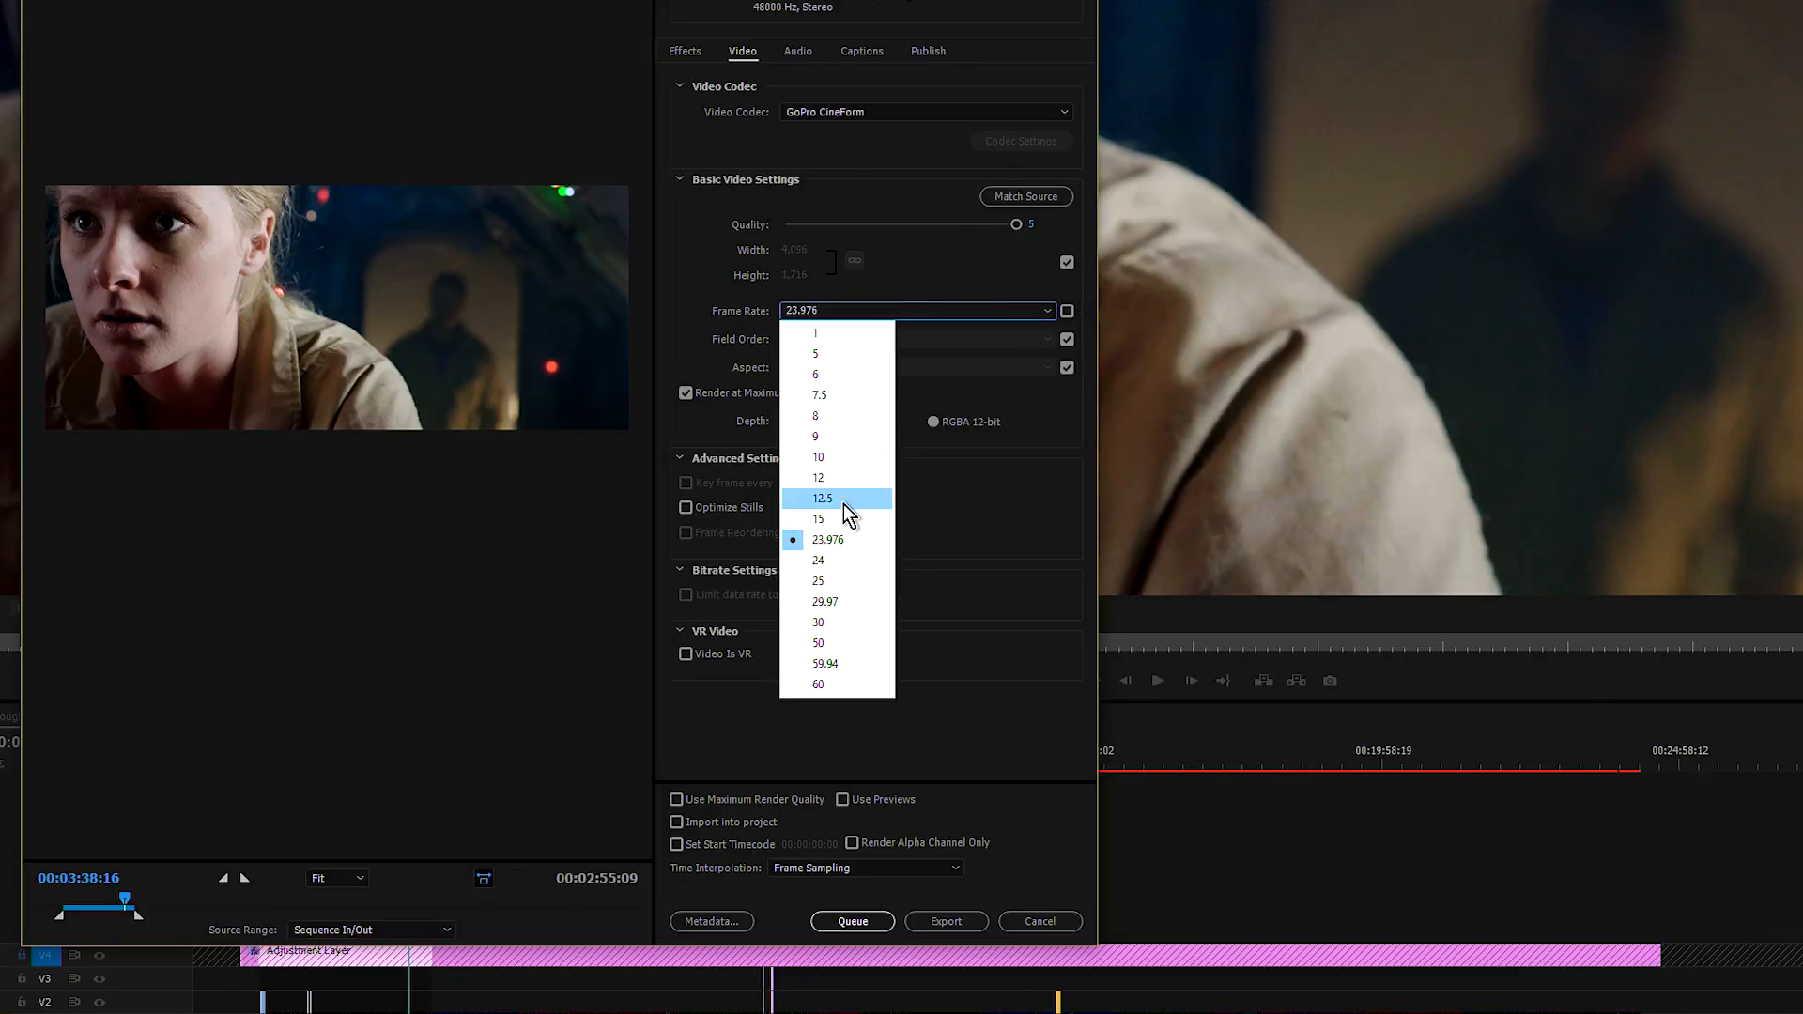
{"action": "left_click", "coordinate": [843, 539]}
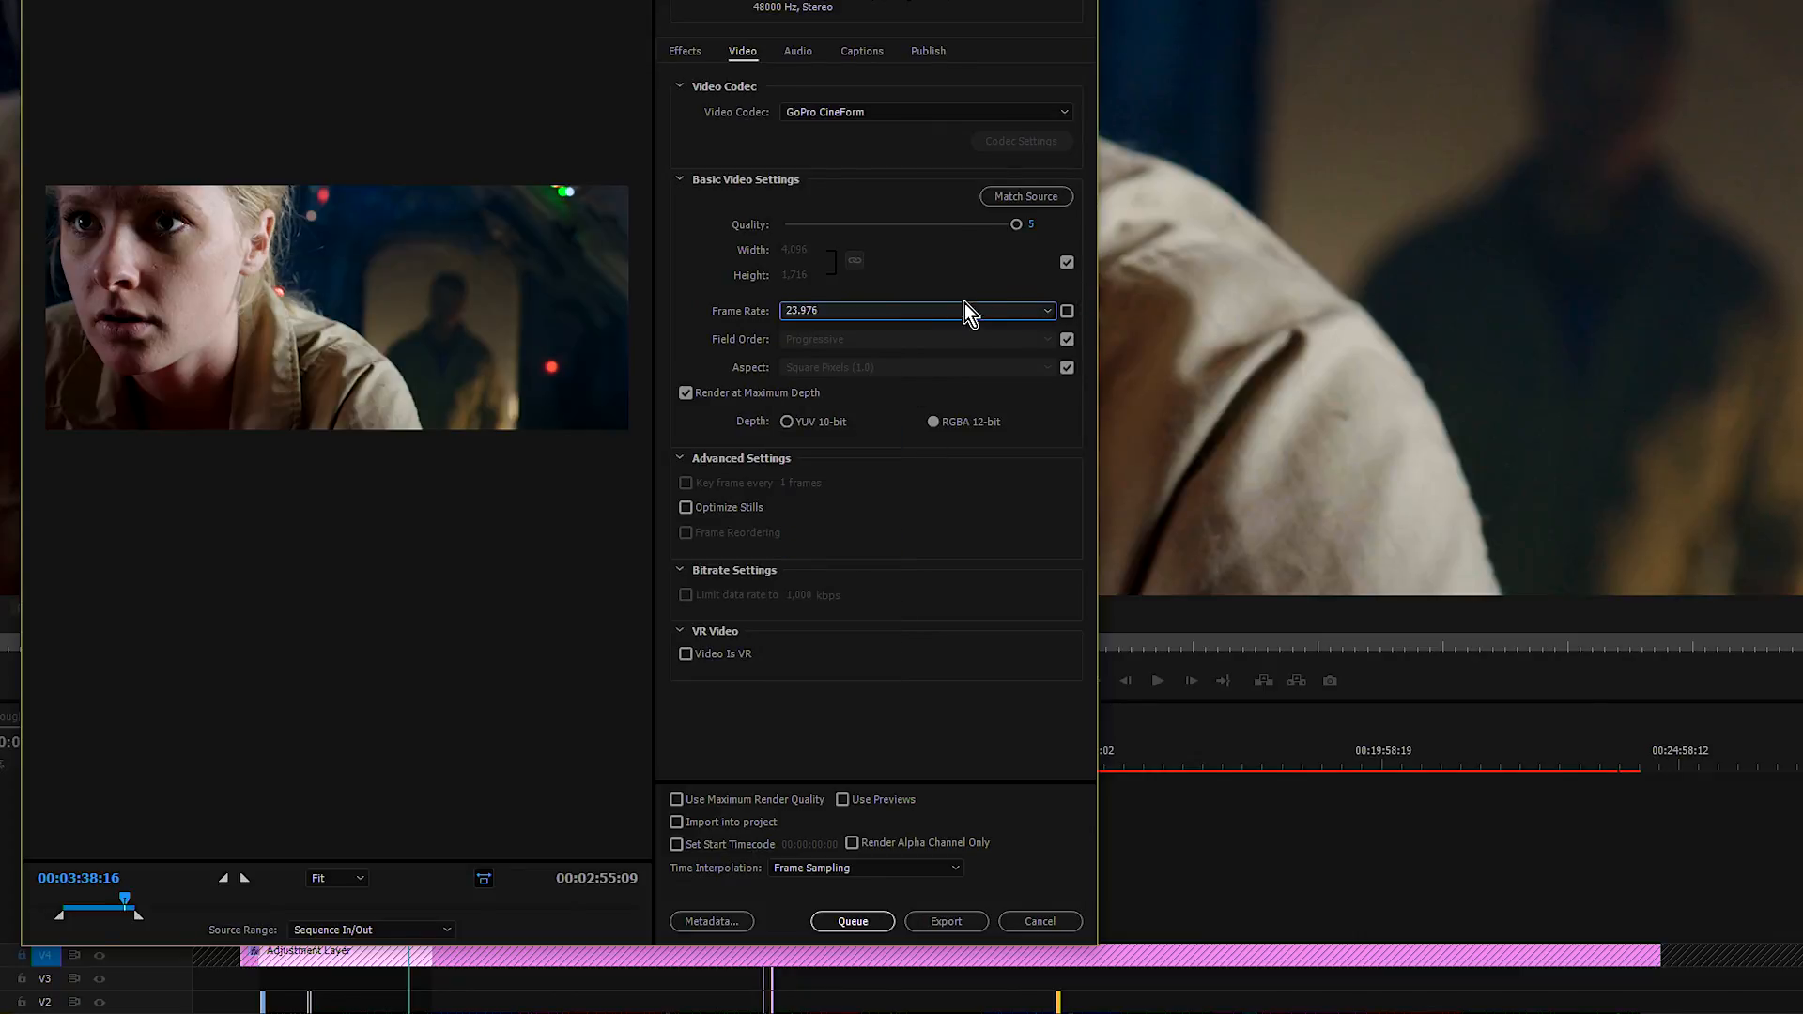
{"action": "left_click", "coordinate": [1068, 313]}
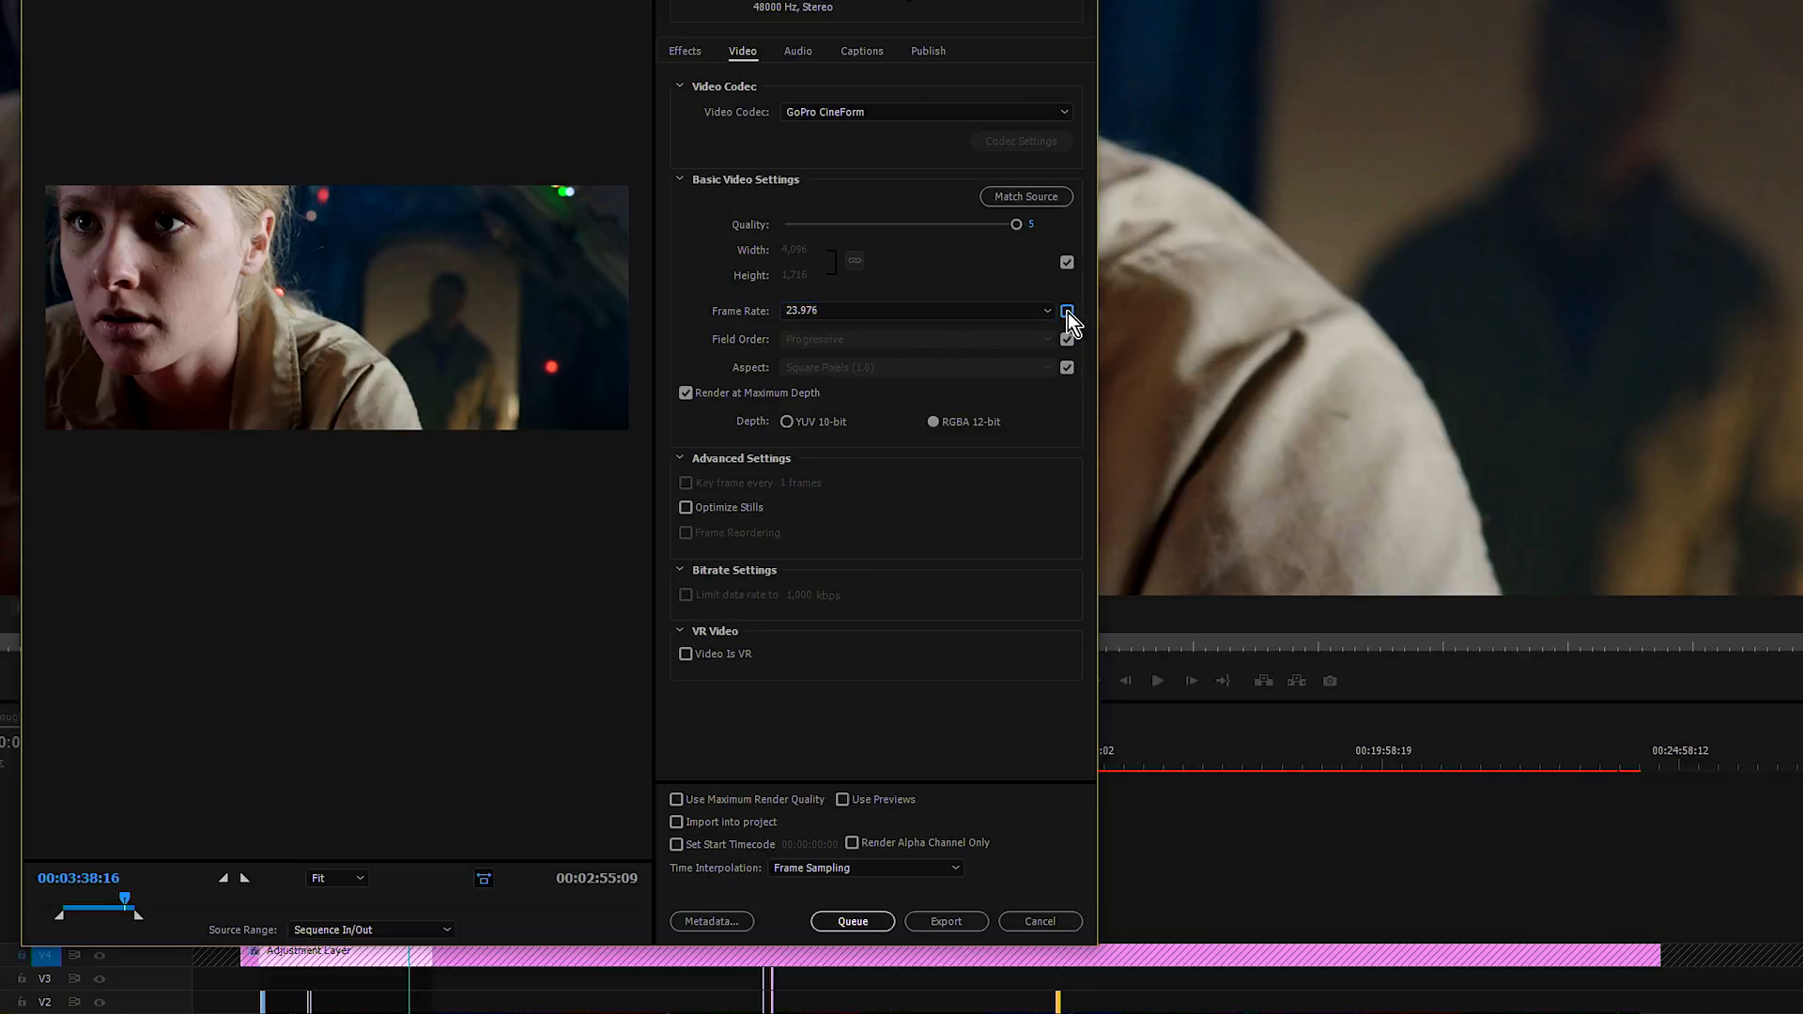
Step: Unlock the export frame size from the source, link width and height, and keep Render at Maximum Depth on with RGBA 12-bit
{"action": "left_click", "coordinate": [1068, 264]}
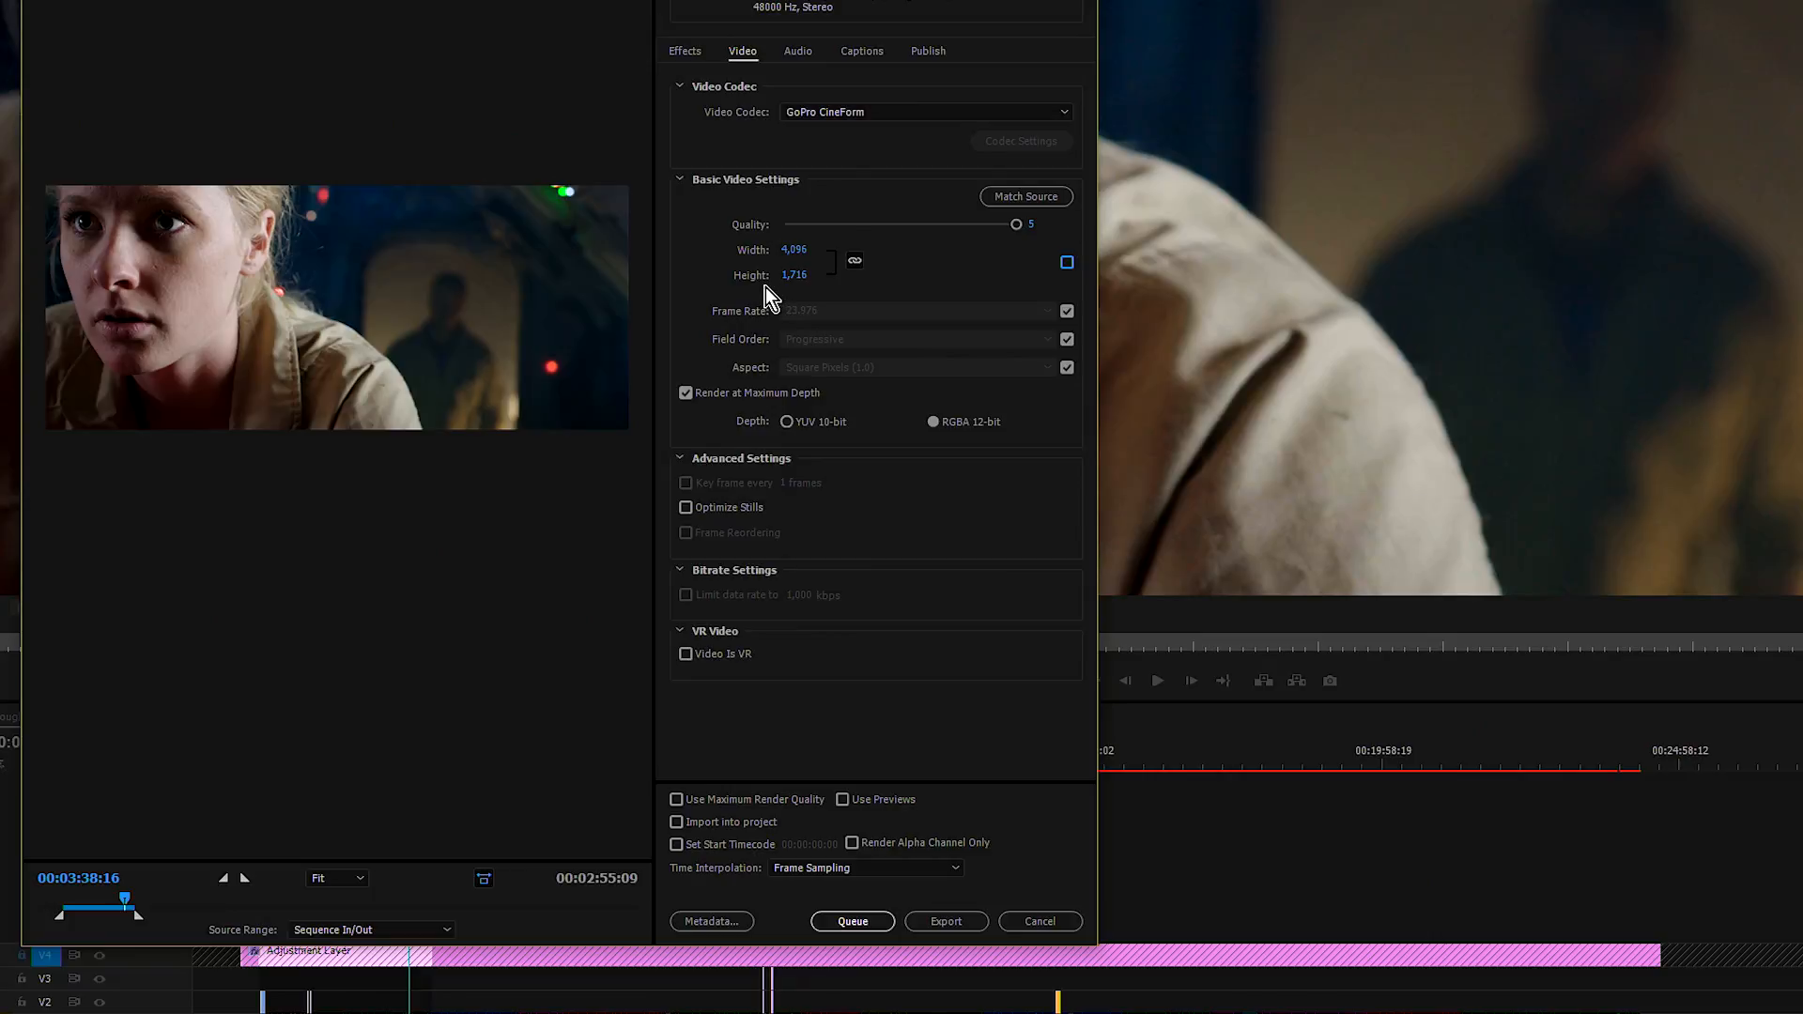
{"action": "left_click", "coordinate": [857, 262]}
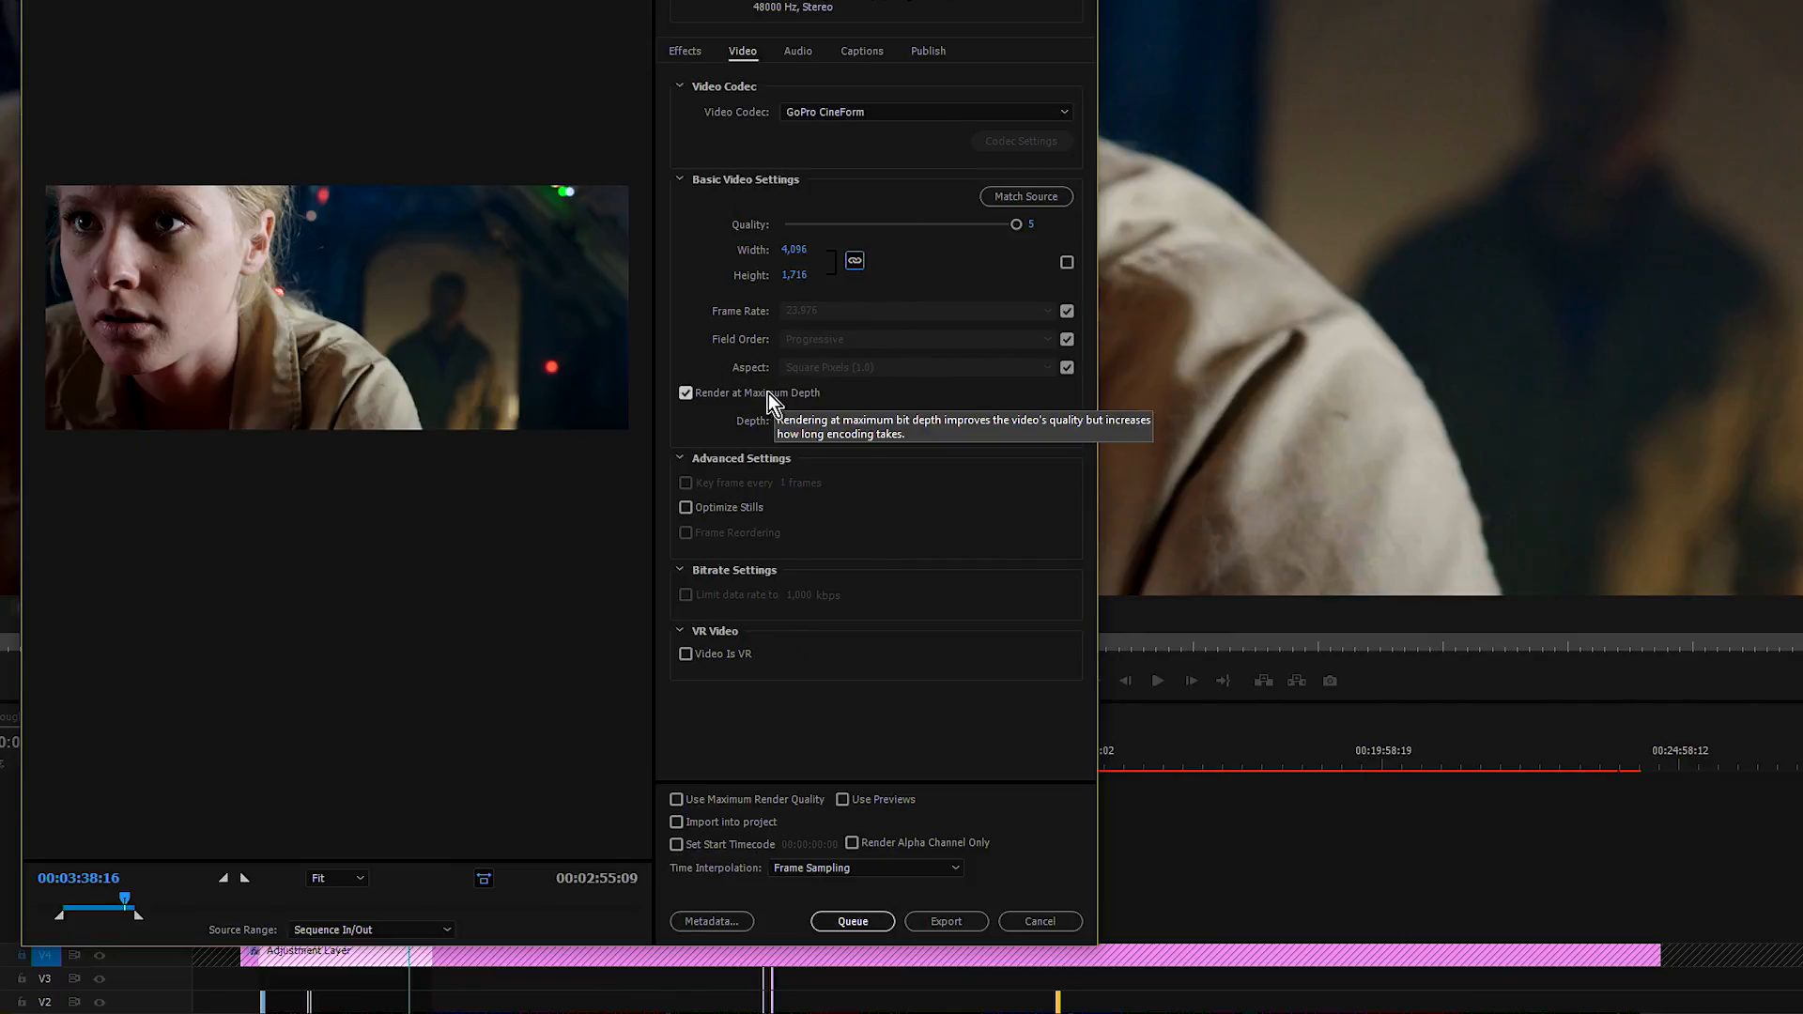
{"action": "left_click", "coordinate": [685, 395]}
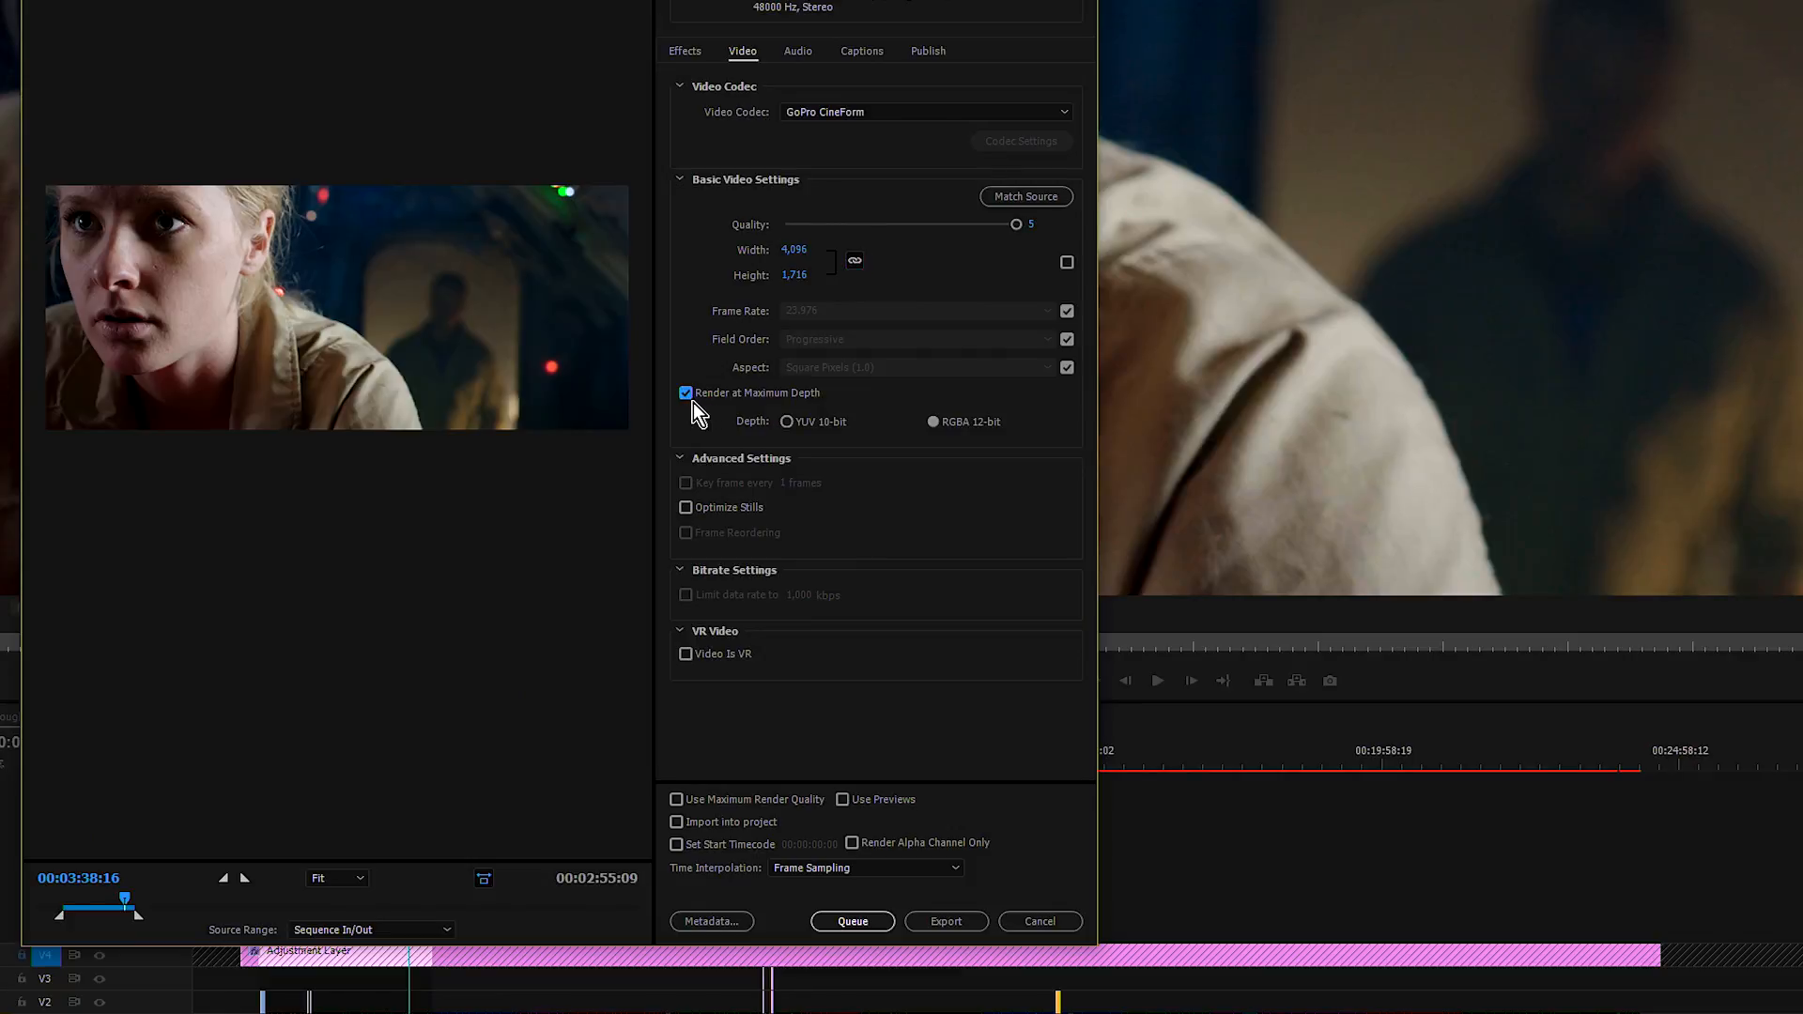
{"action": "left_click", "coordinate": [692, 401]}
{"action": "left_click", "coordinate": [933, 423]}
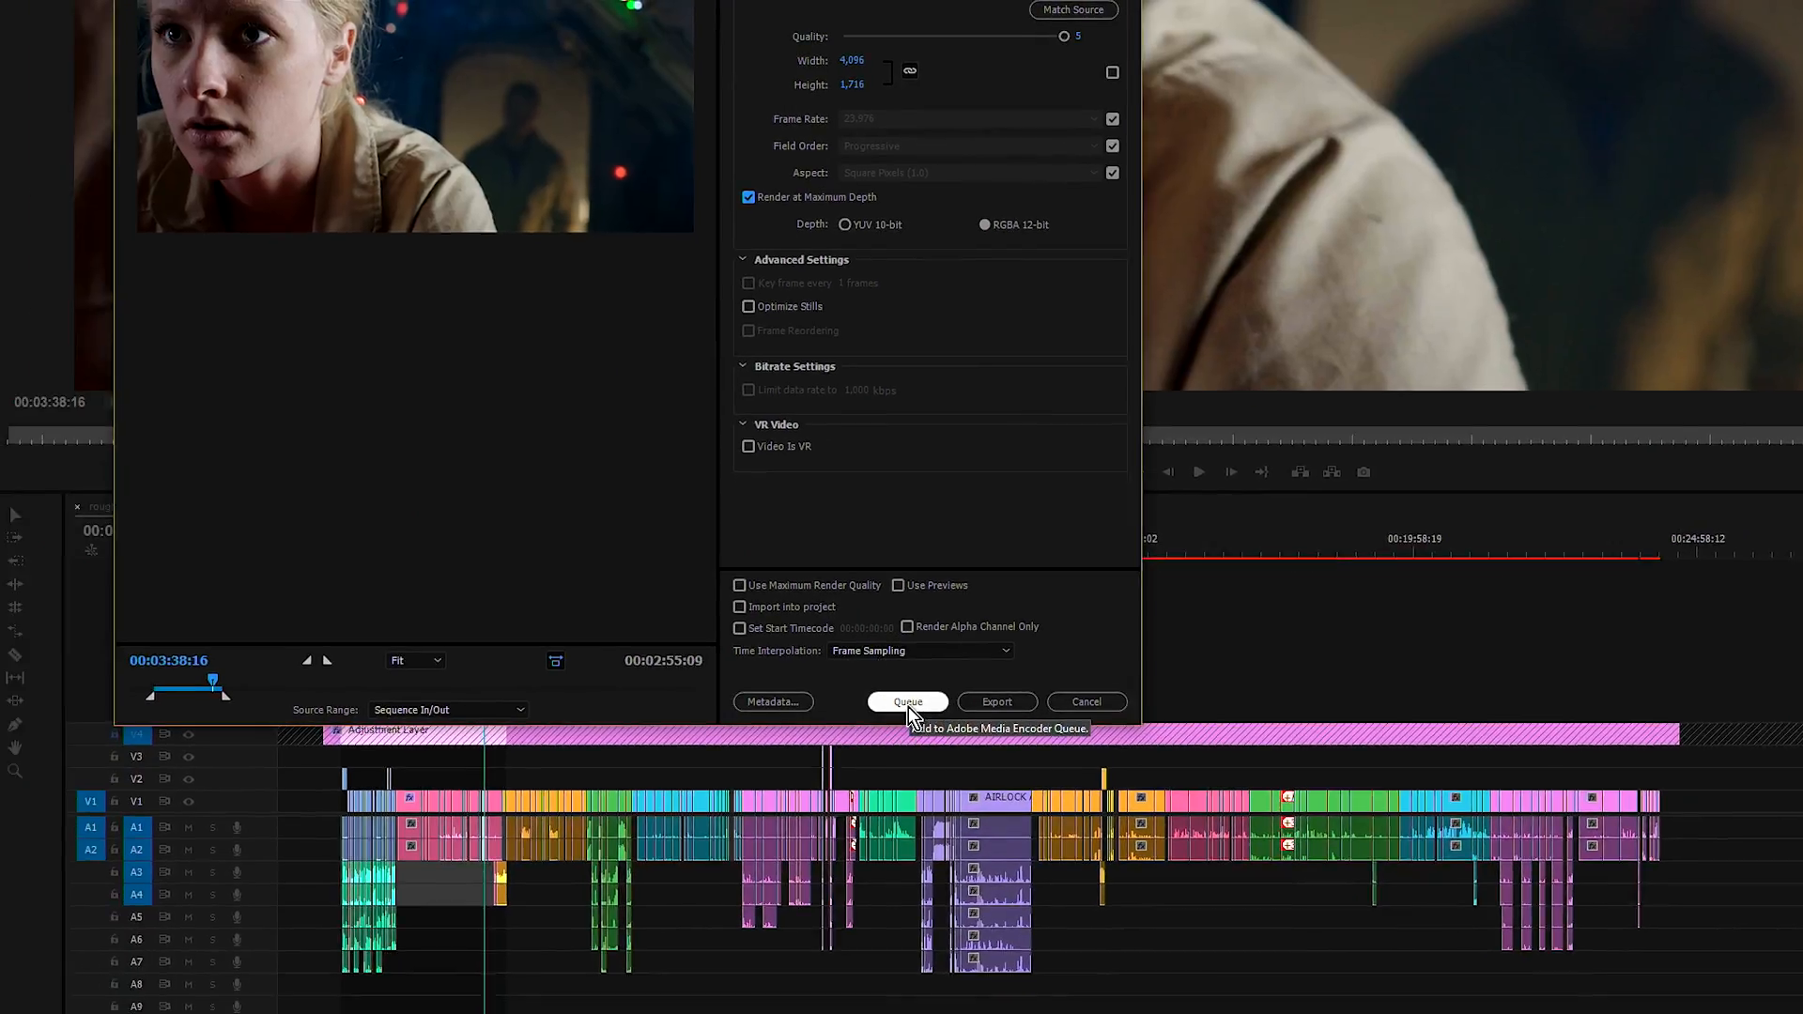
Step: Send the export to the Adobe Media Encoder queue and set the renderer to Mercury Playback Engine GPU Acceleration (CUDA)
{"action": "left_click", "coordinate": [907, 702]}
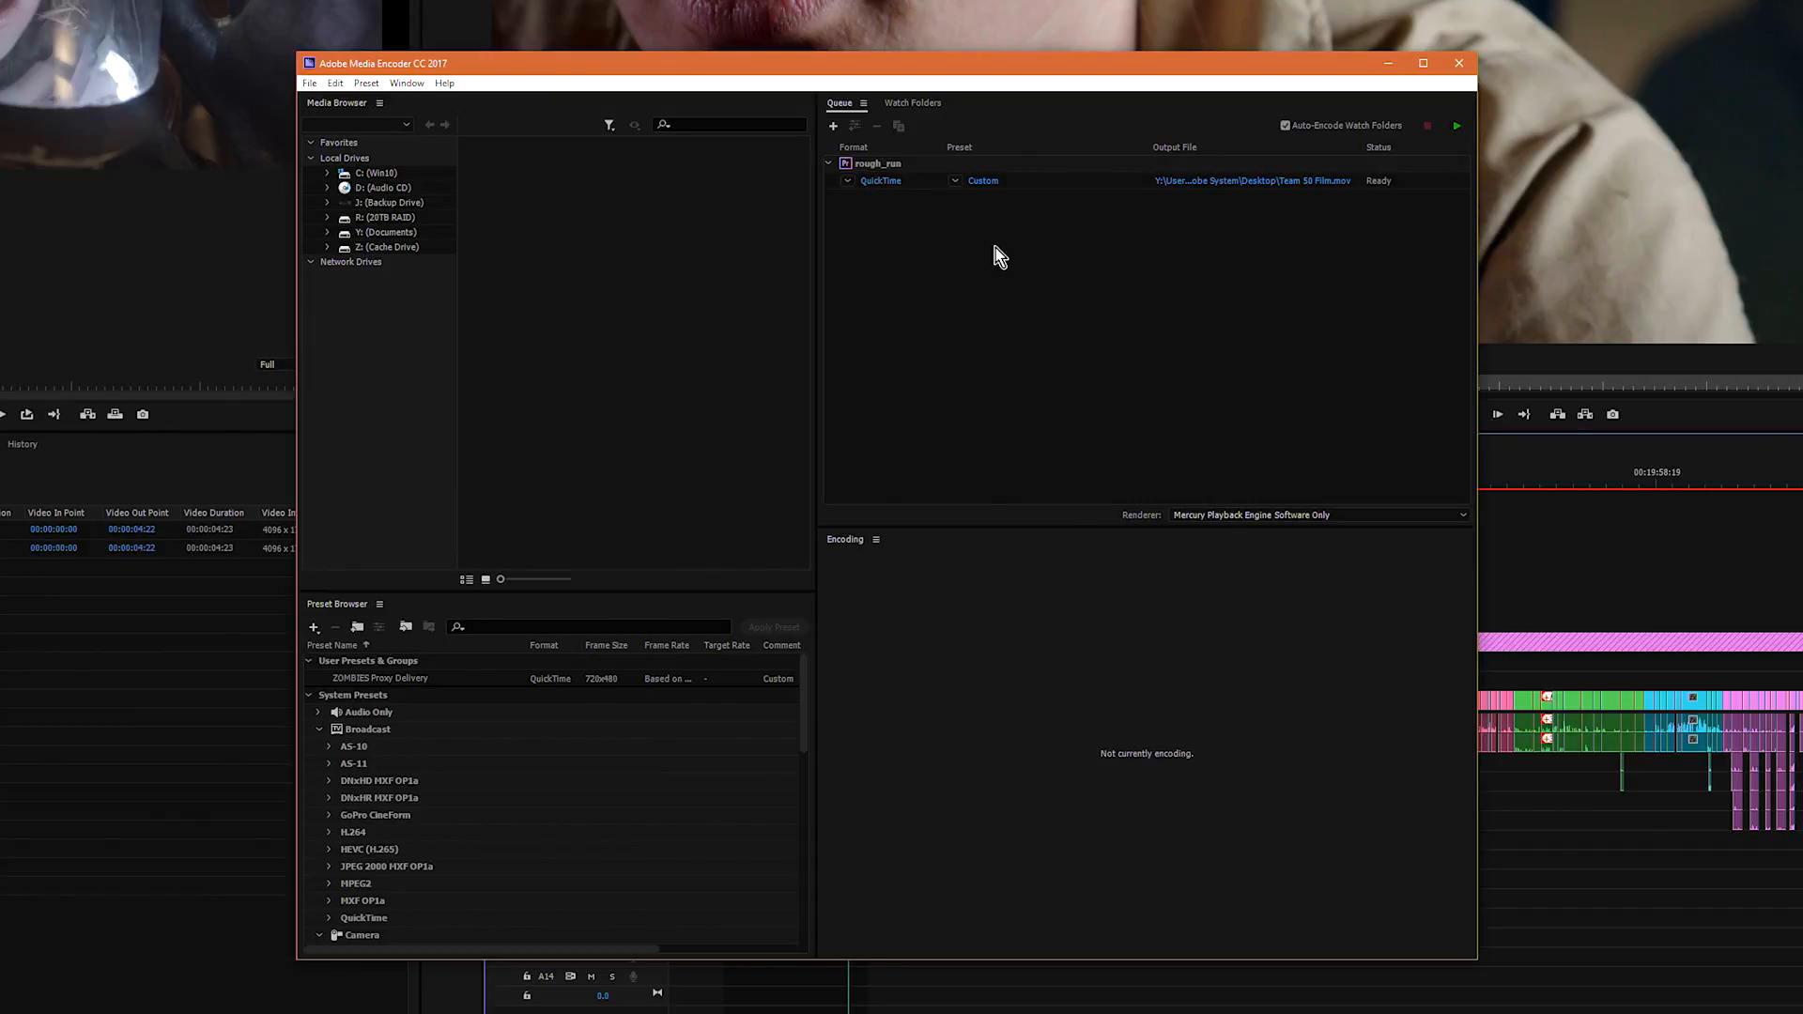
{"action": "mouse_move", "coordinate": [987, 191]}
{"action": "left_click", "coordinate": [1207, 516]}
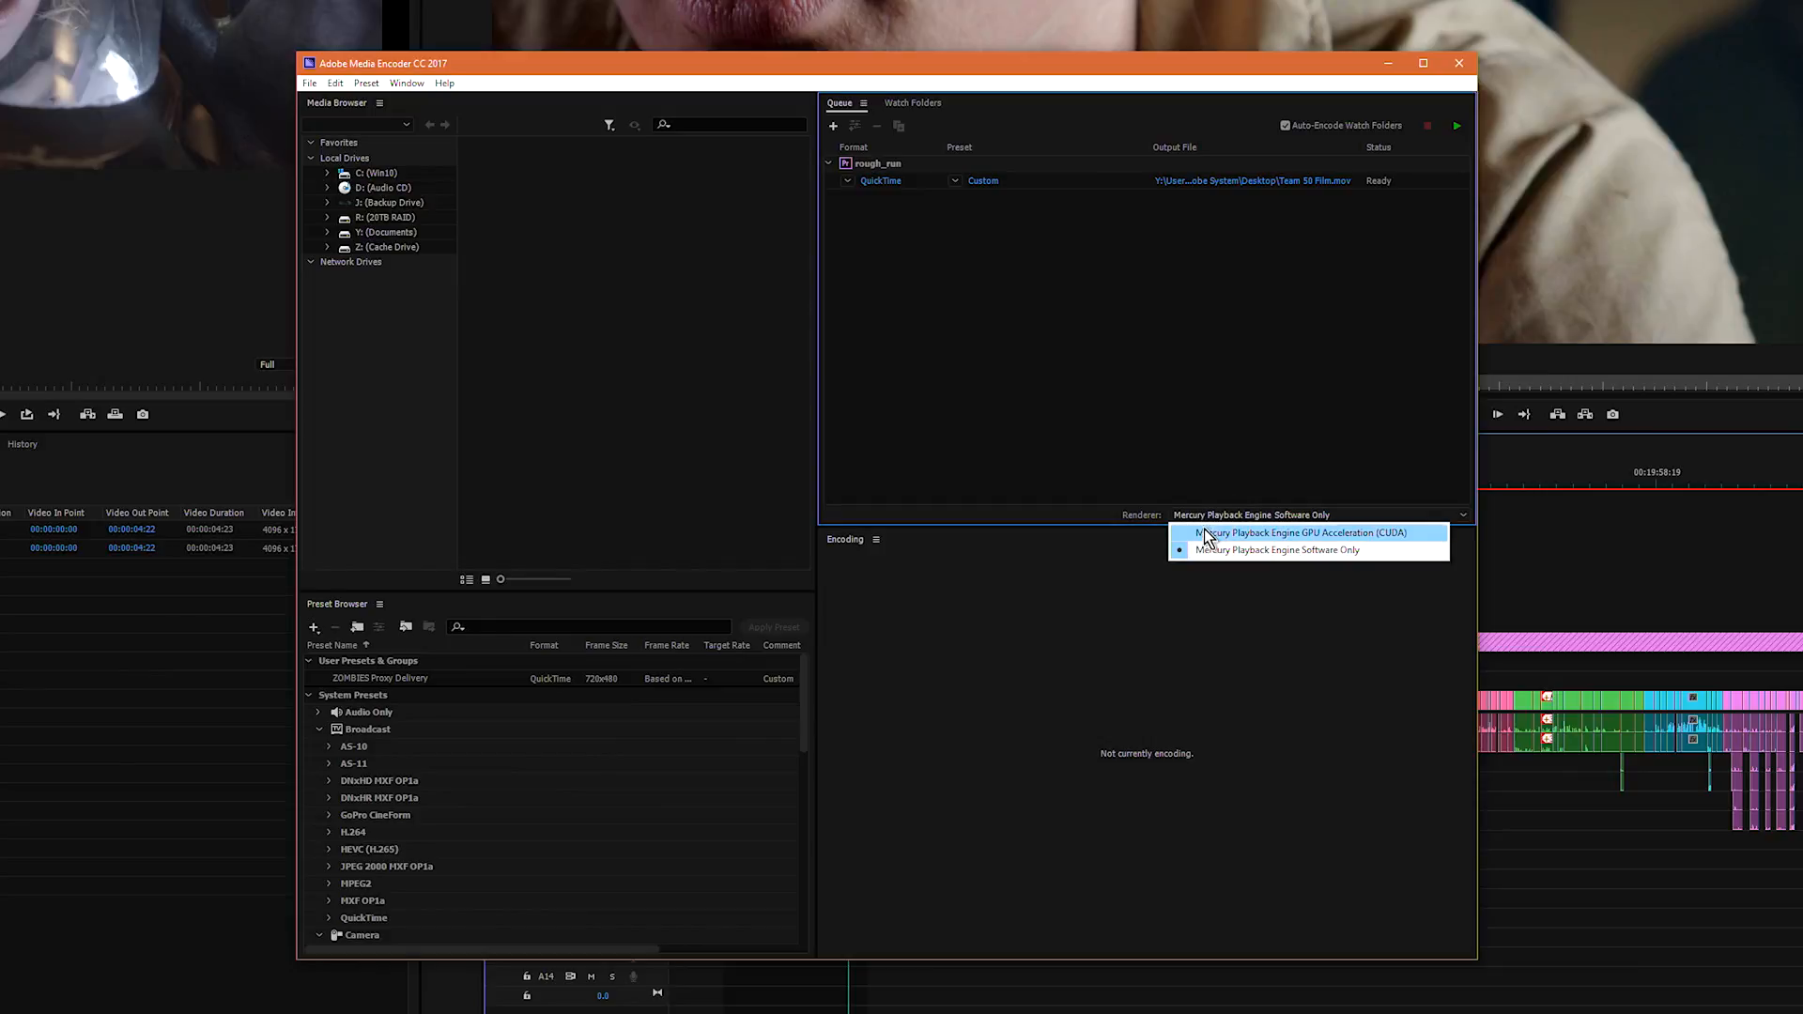
{"action": "left_click", "coordinate": [1204, 531]}
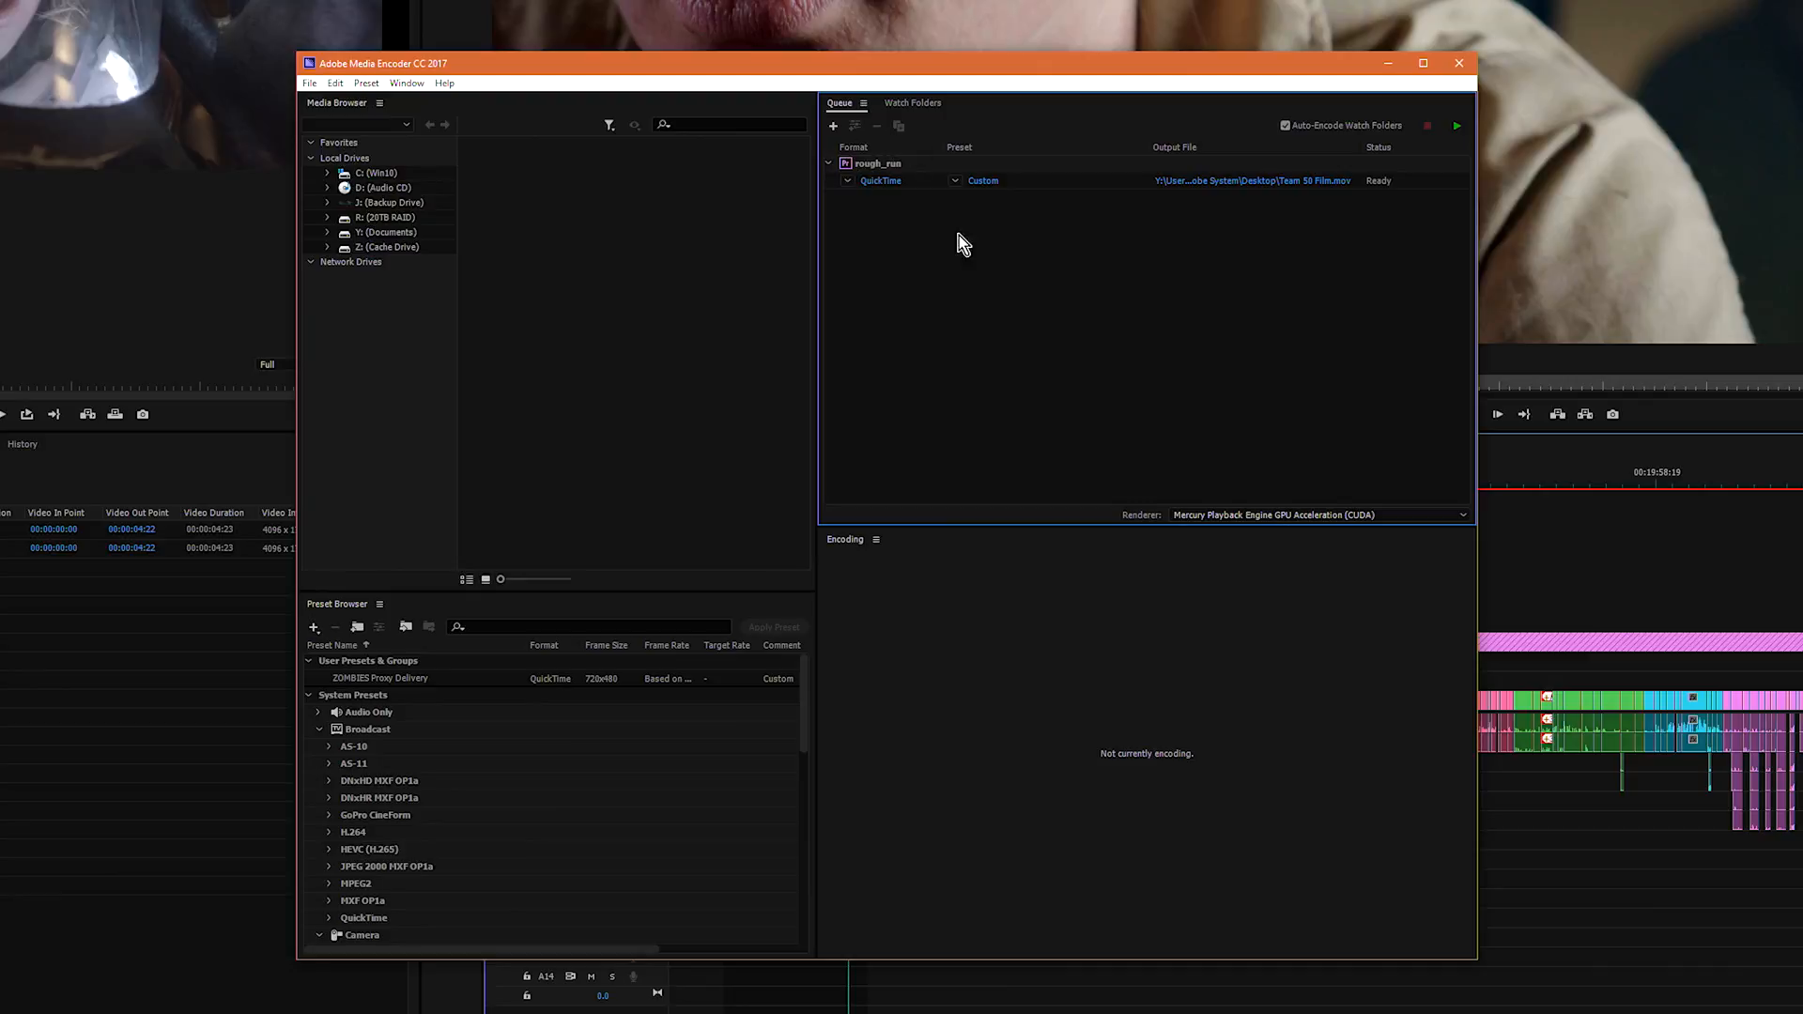
Step: Switch the renderer to Mercury Playback Engine Software Only and back to GPU Acceleration (CUDA)
{"action": "left_click", "coordinate": [1225, 515]}
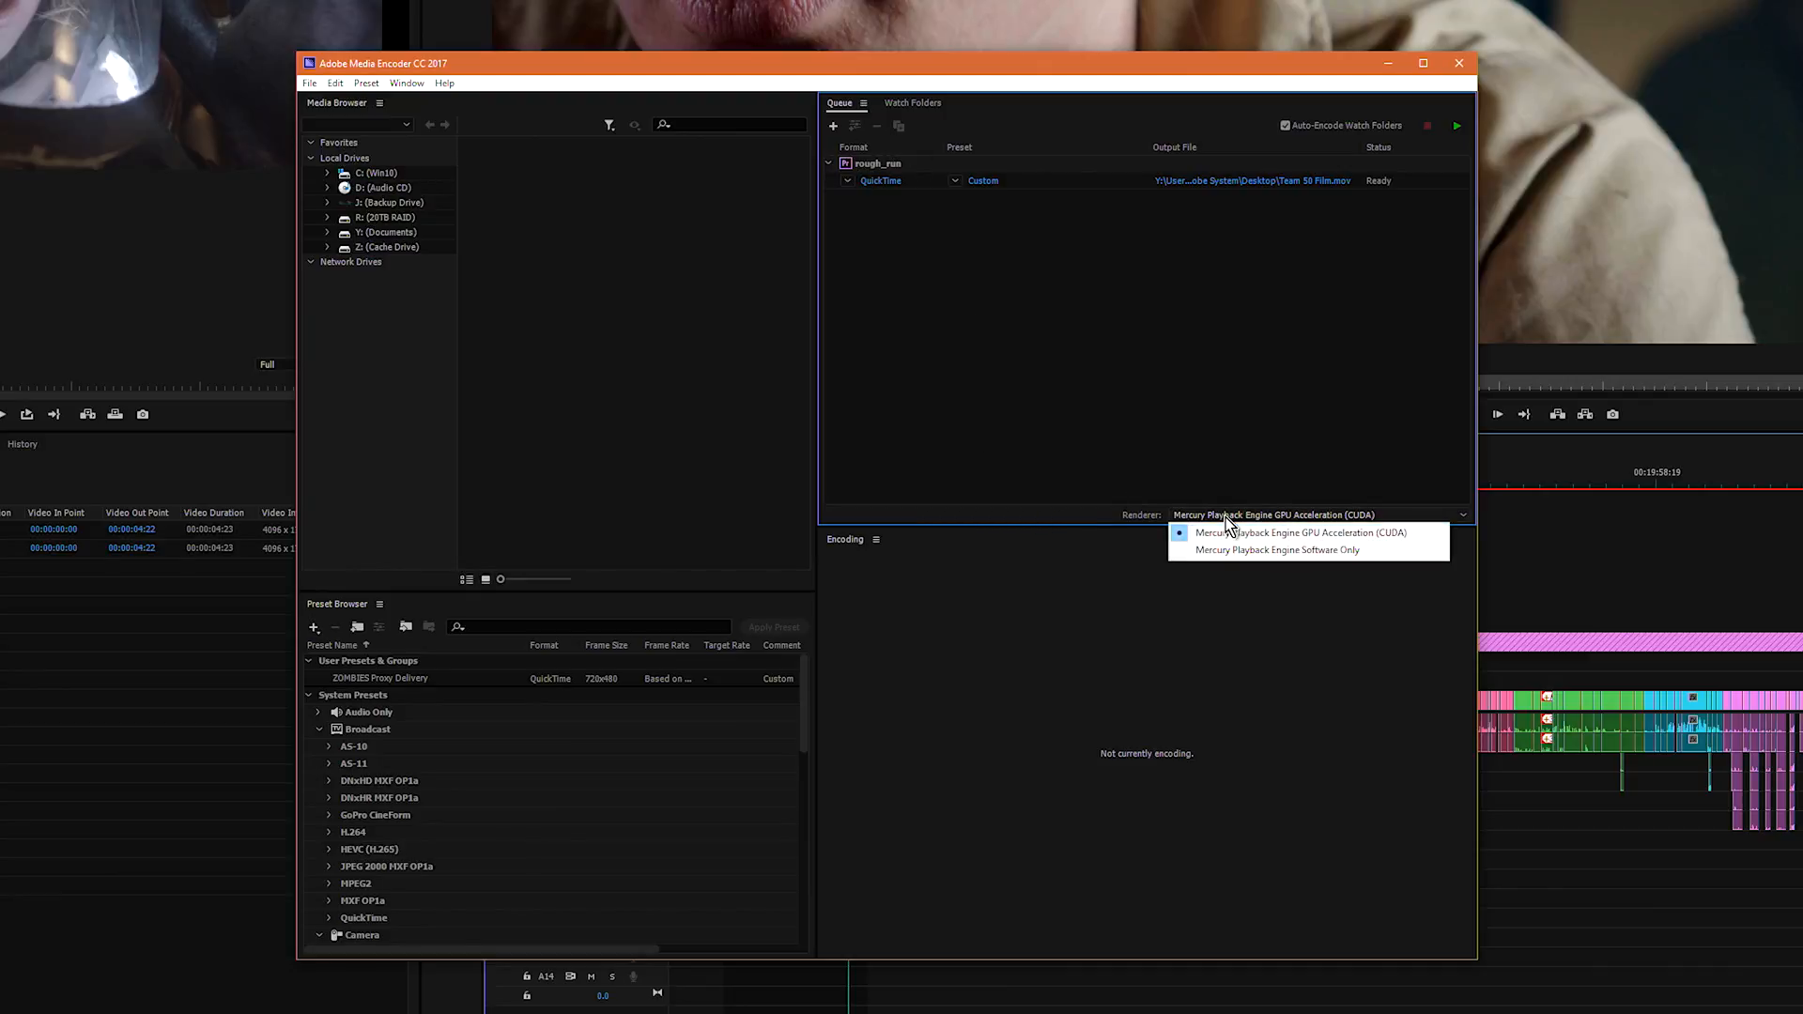
{"action": "left_click", "coordinate": [1230, 550]}
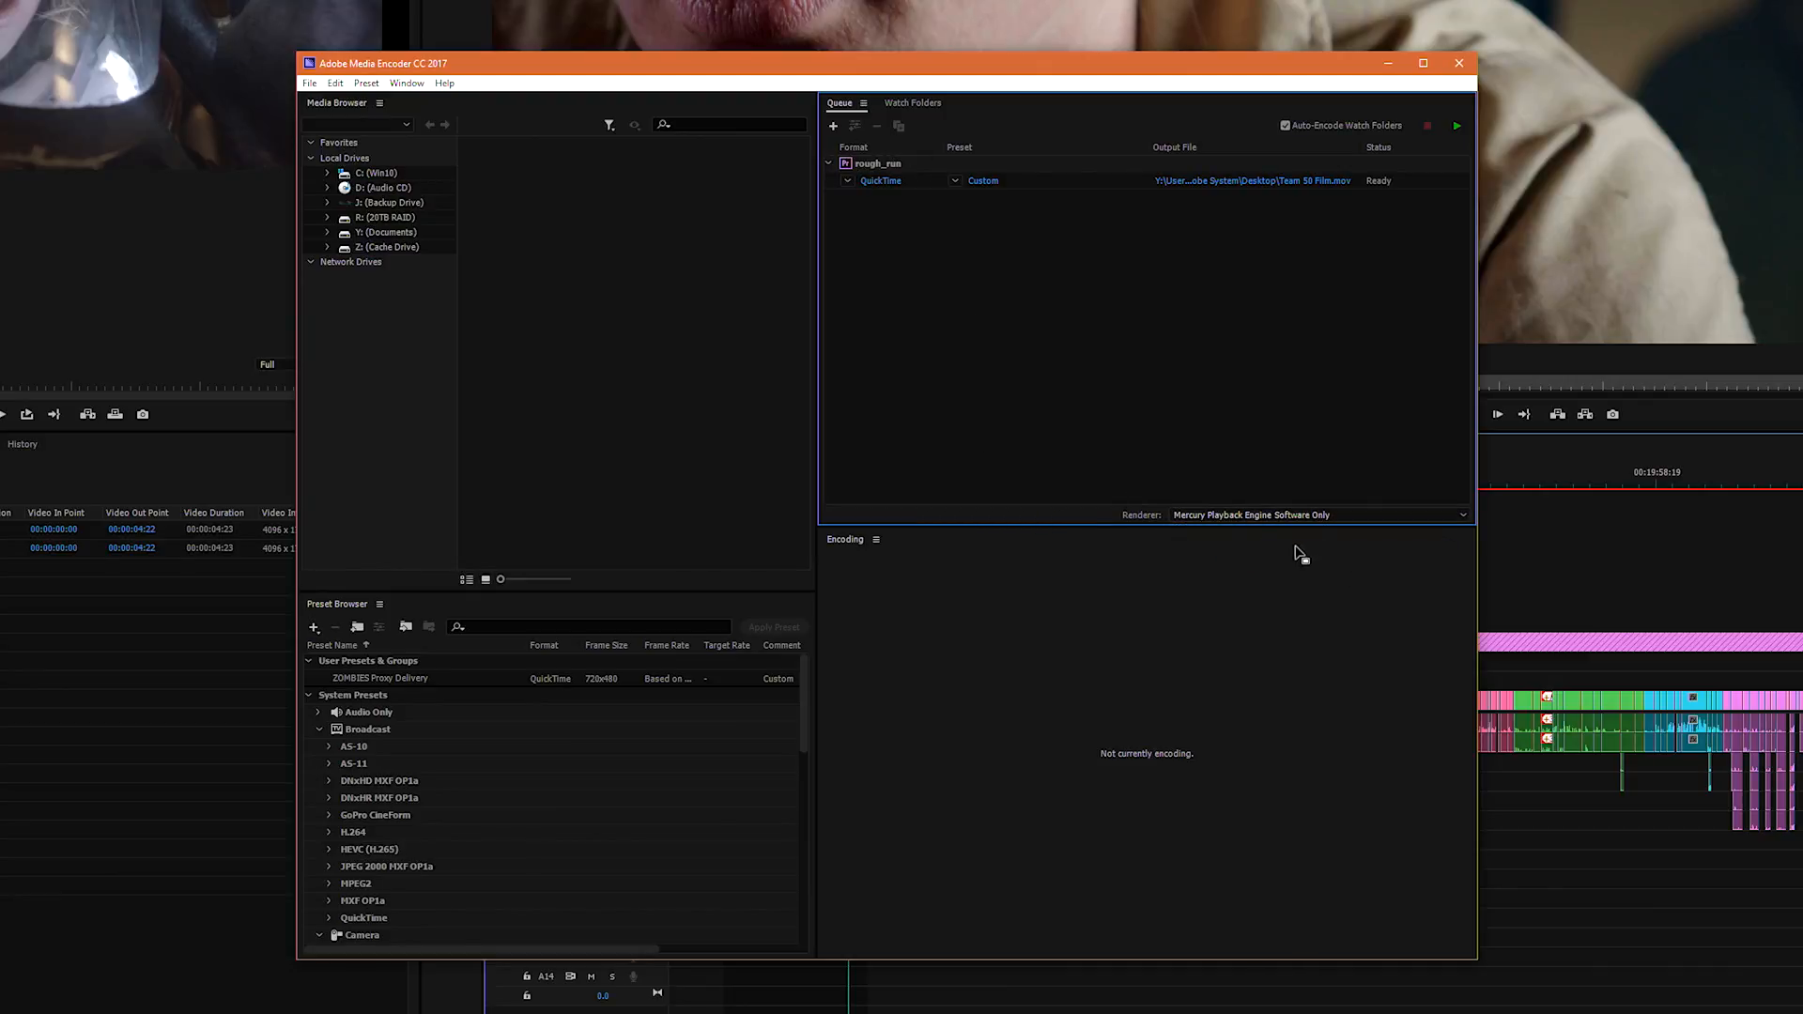
{"action": "left_click", "coordinate": [1232, 515]}
{"action": "left_click", "coordinate": [1236, 533]}
Step: Start encoding the queued rough_run export
{"action": "left_click", "coordinate": [1456, 128]}
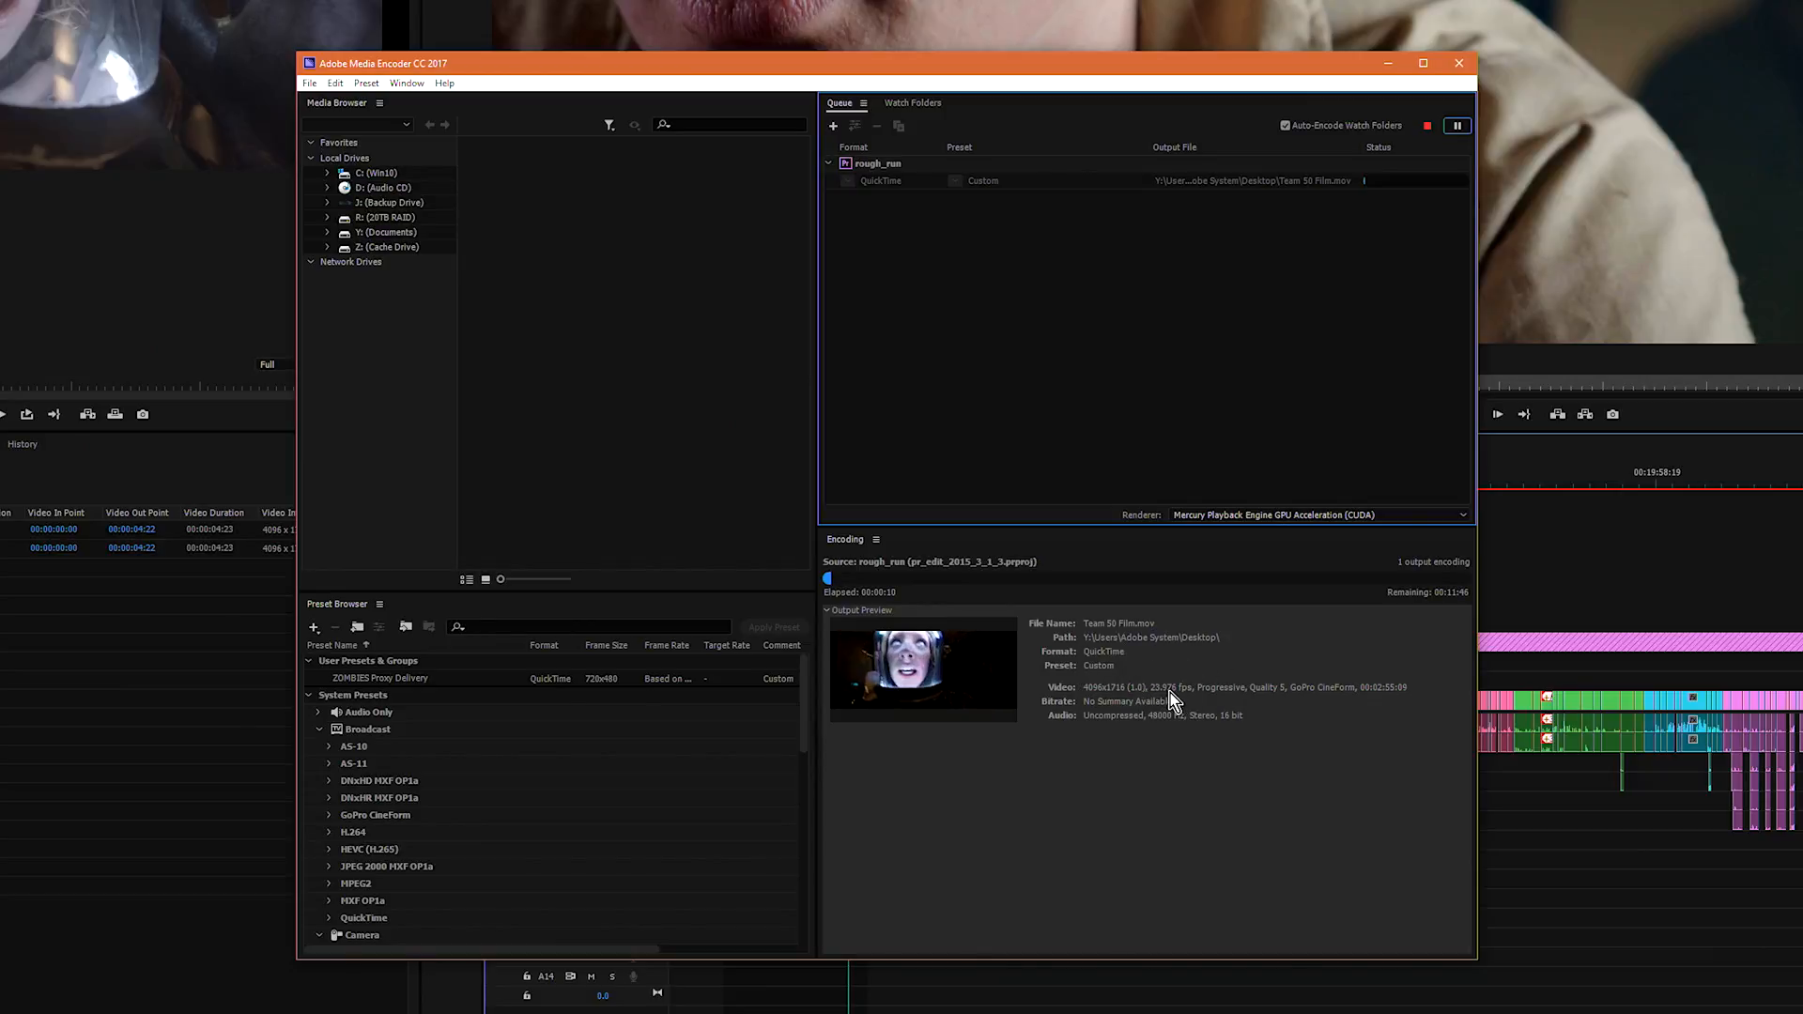
{"action": "key", "text": "ctrl"}
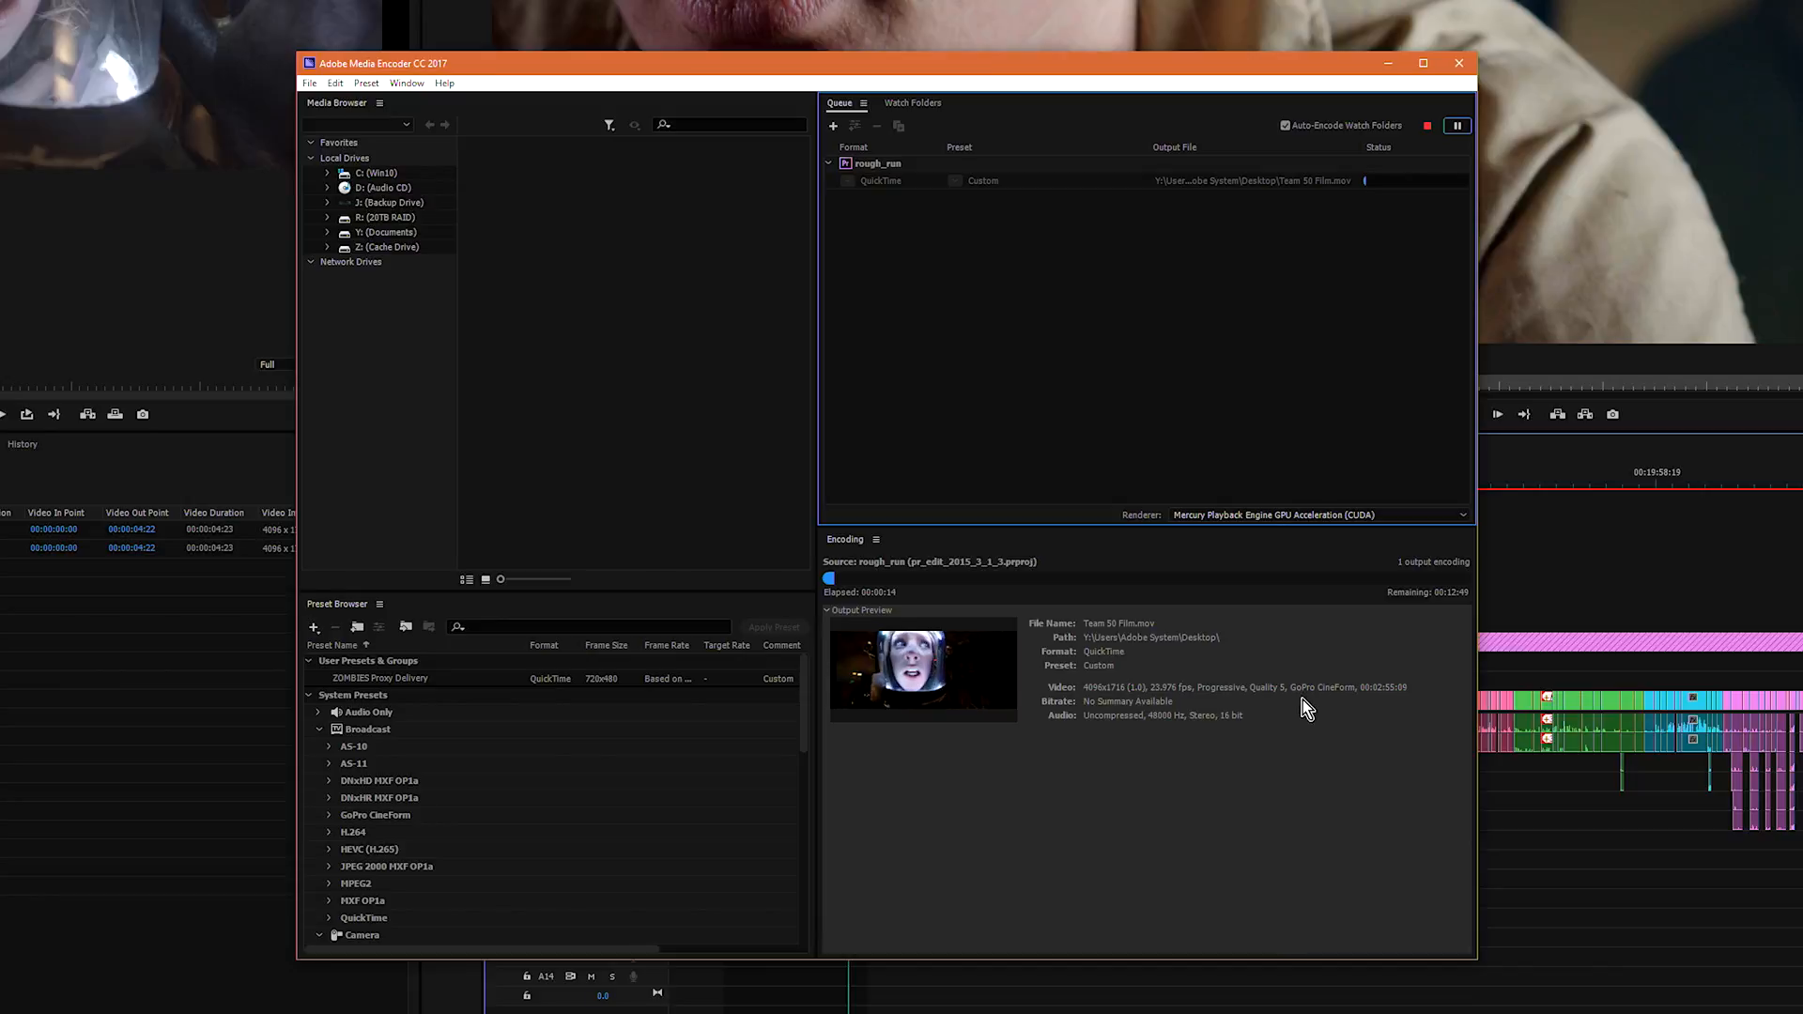
{"action": "key", "text": "ctrl"}
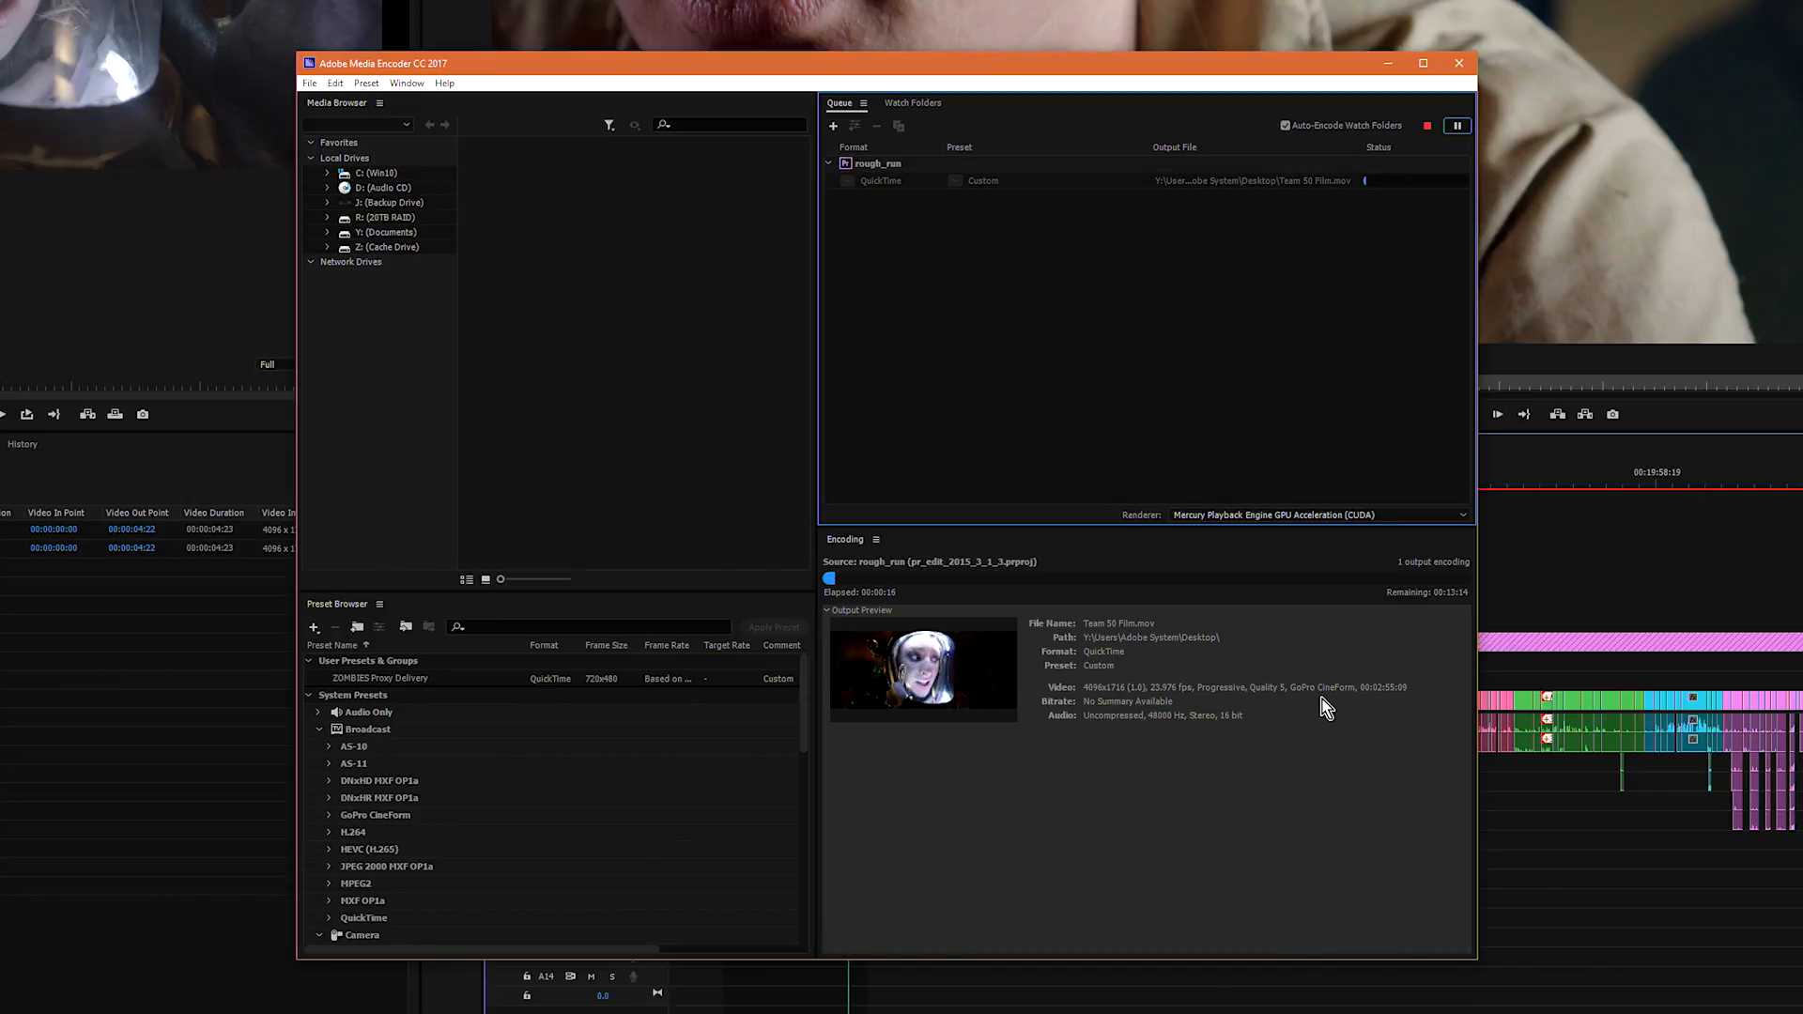
{"action": "key", "text": "ctrl"}
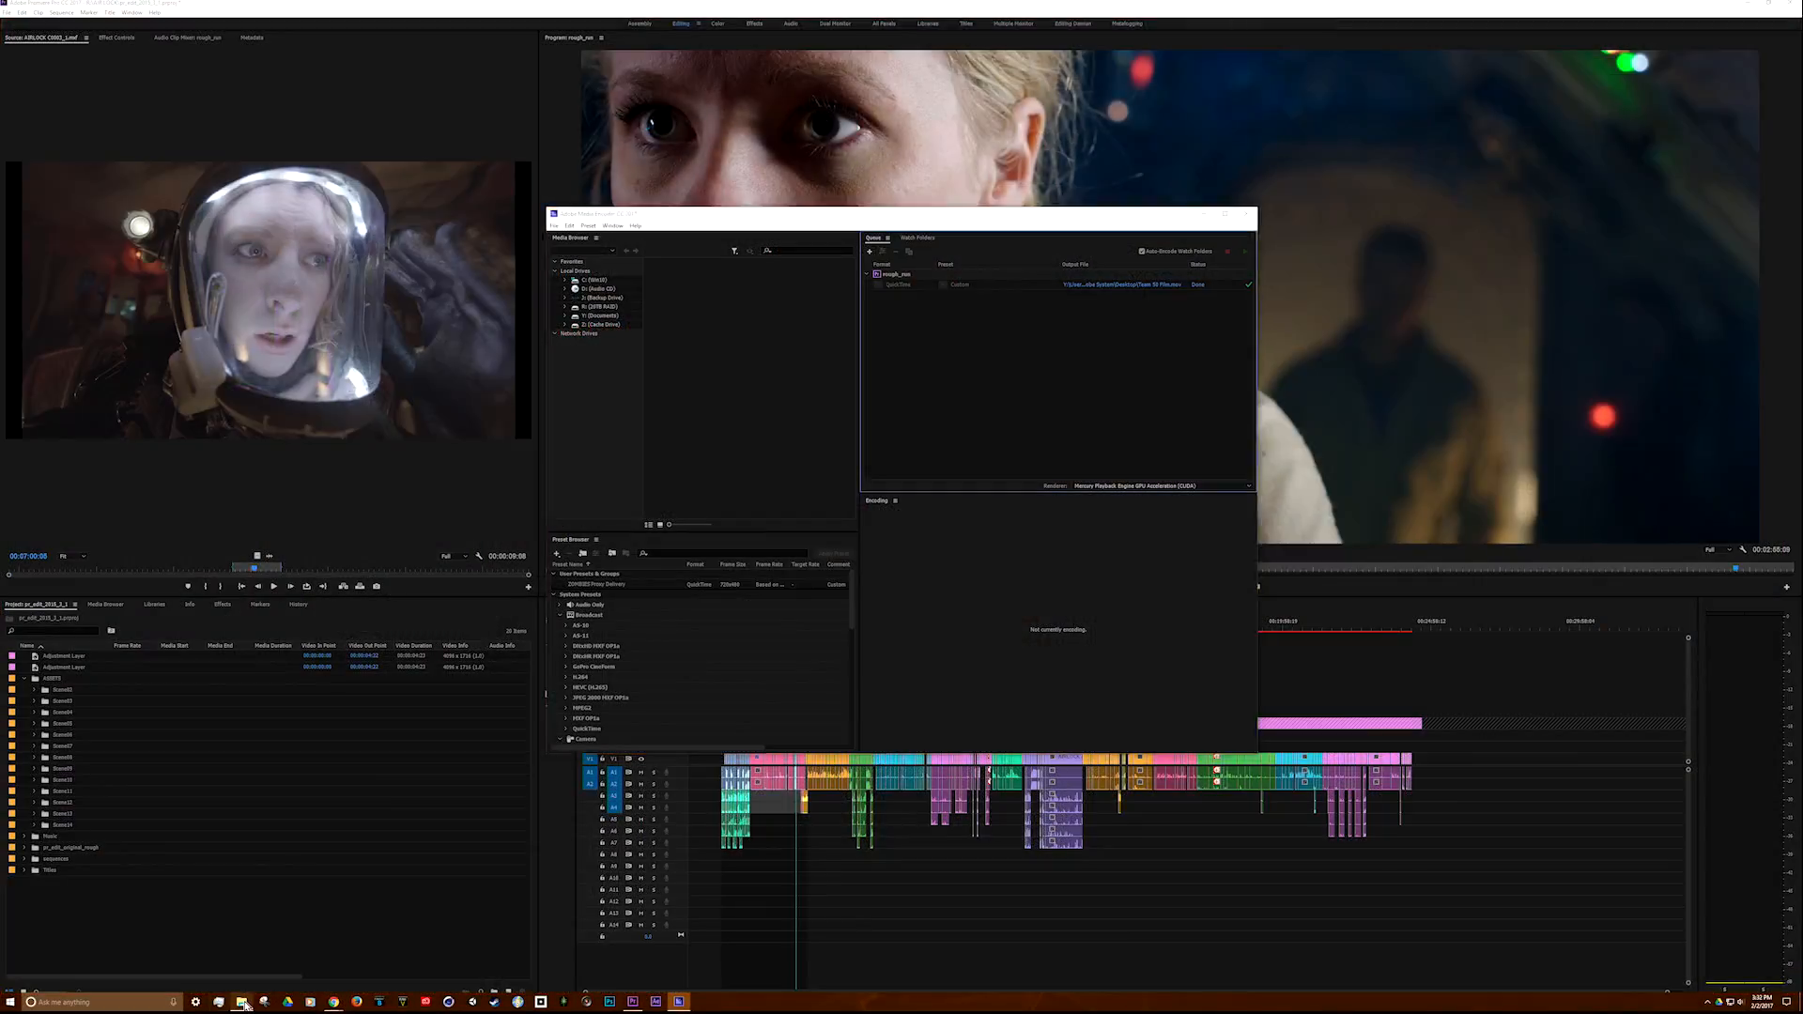
Step: Switch to File Explorer, select Team 50 Film.mov in the Desktop folder, and show the files as extra large icons
{"action": "left_click", "coordinate": [243, 1003]}
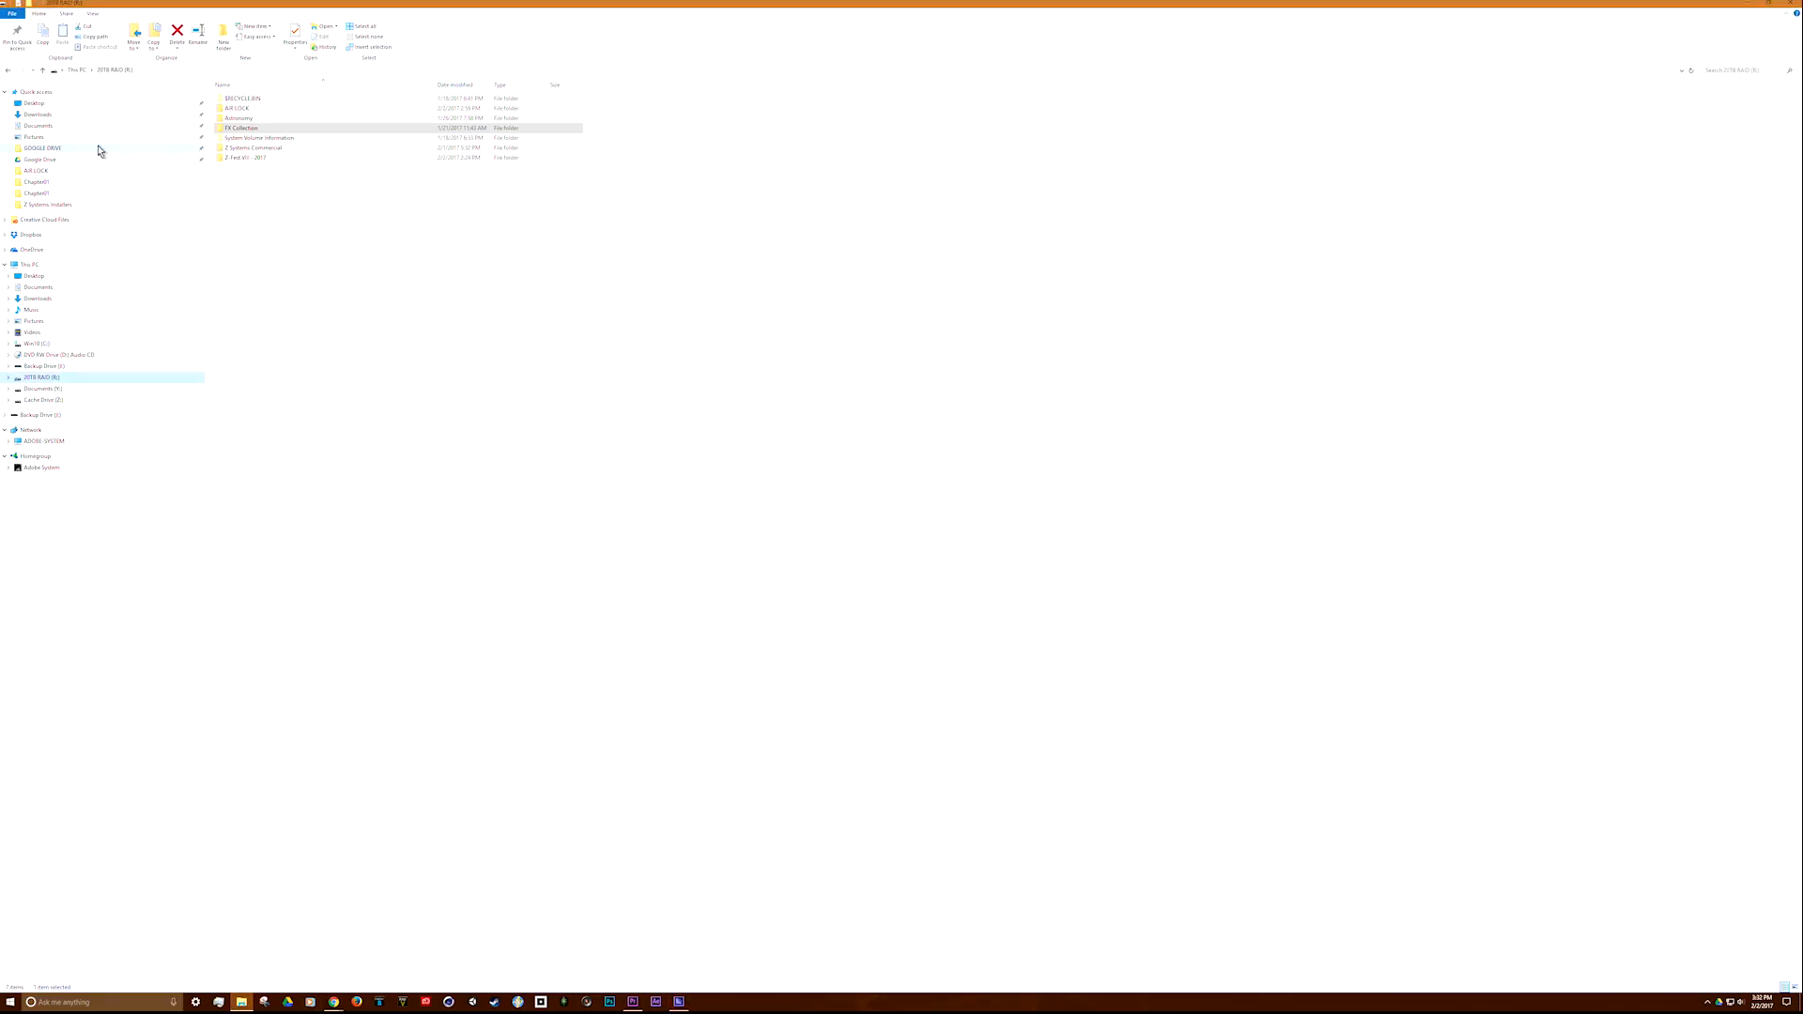
{"action": "left_click", "coordinate": [34, 103]}
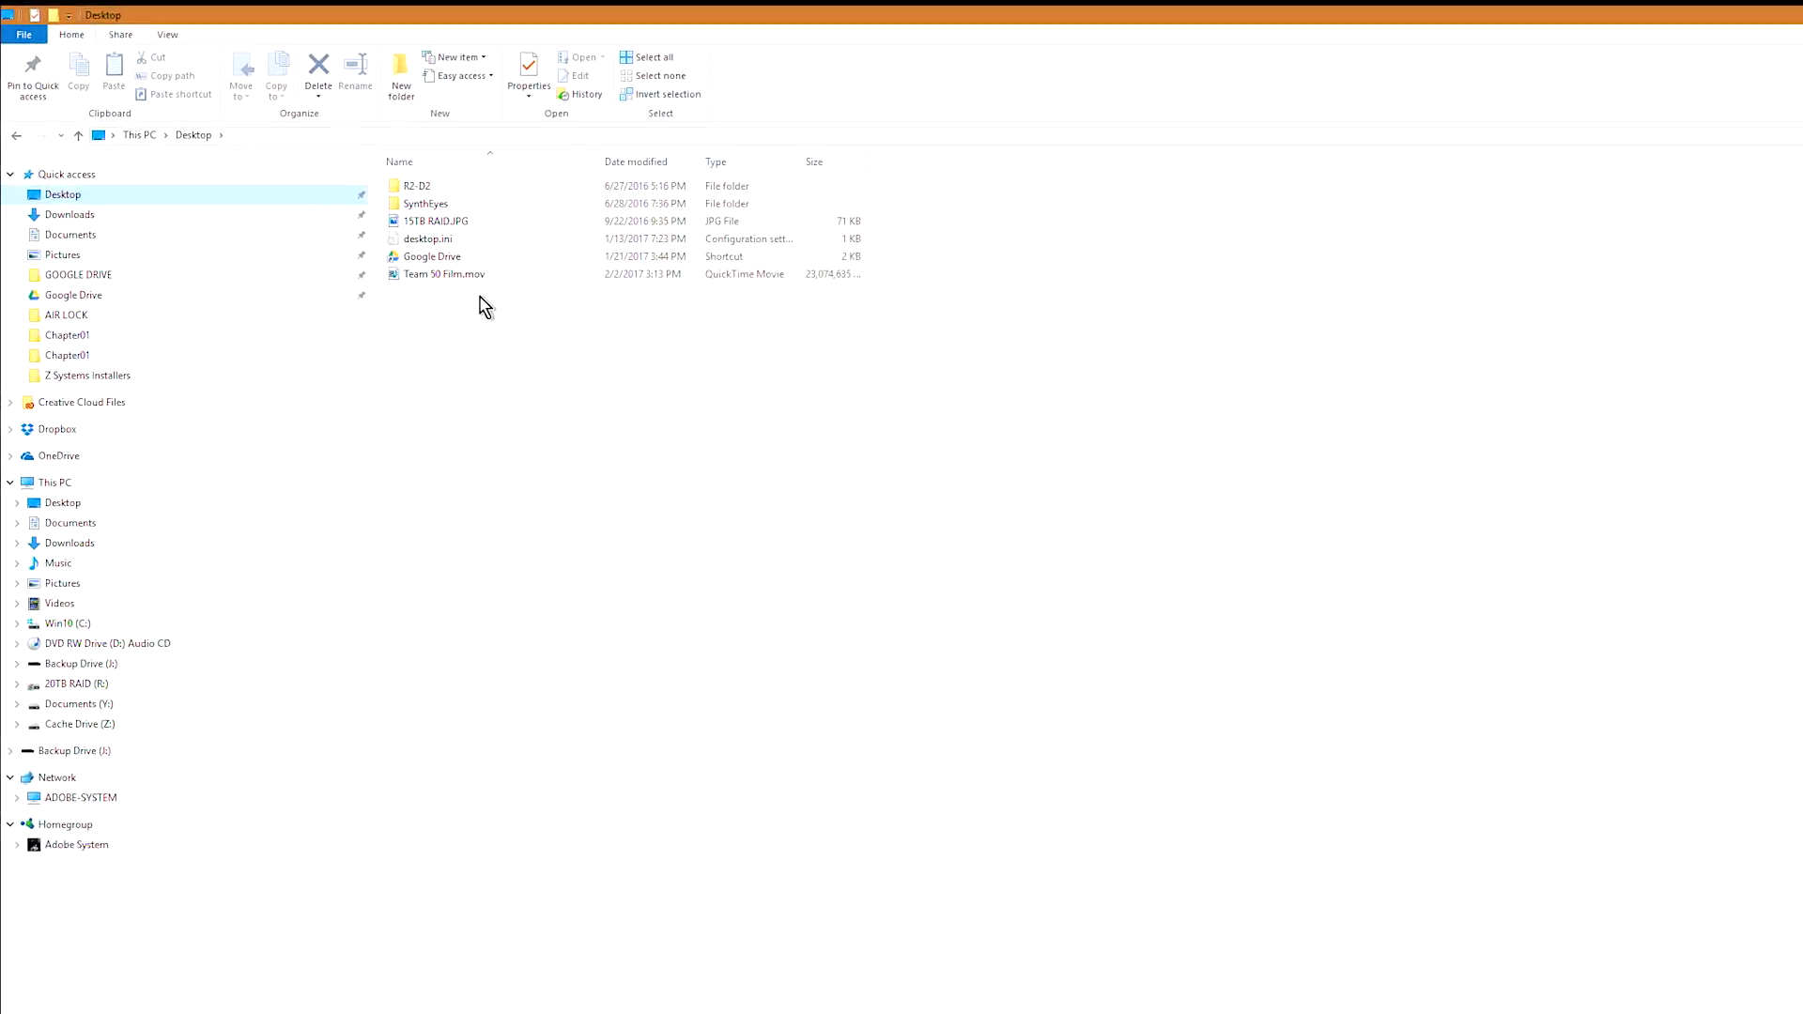
{"action": "left_click", "coordinate": [440, 273]}
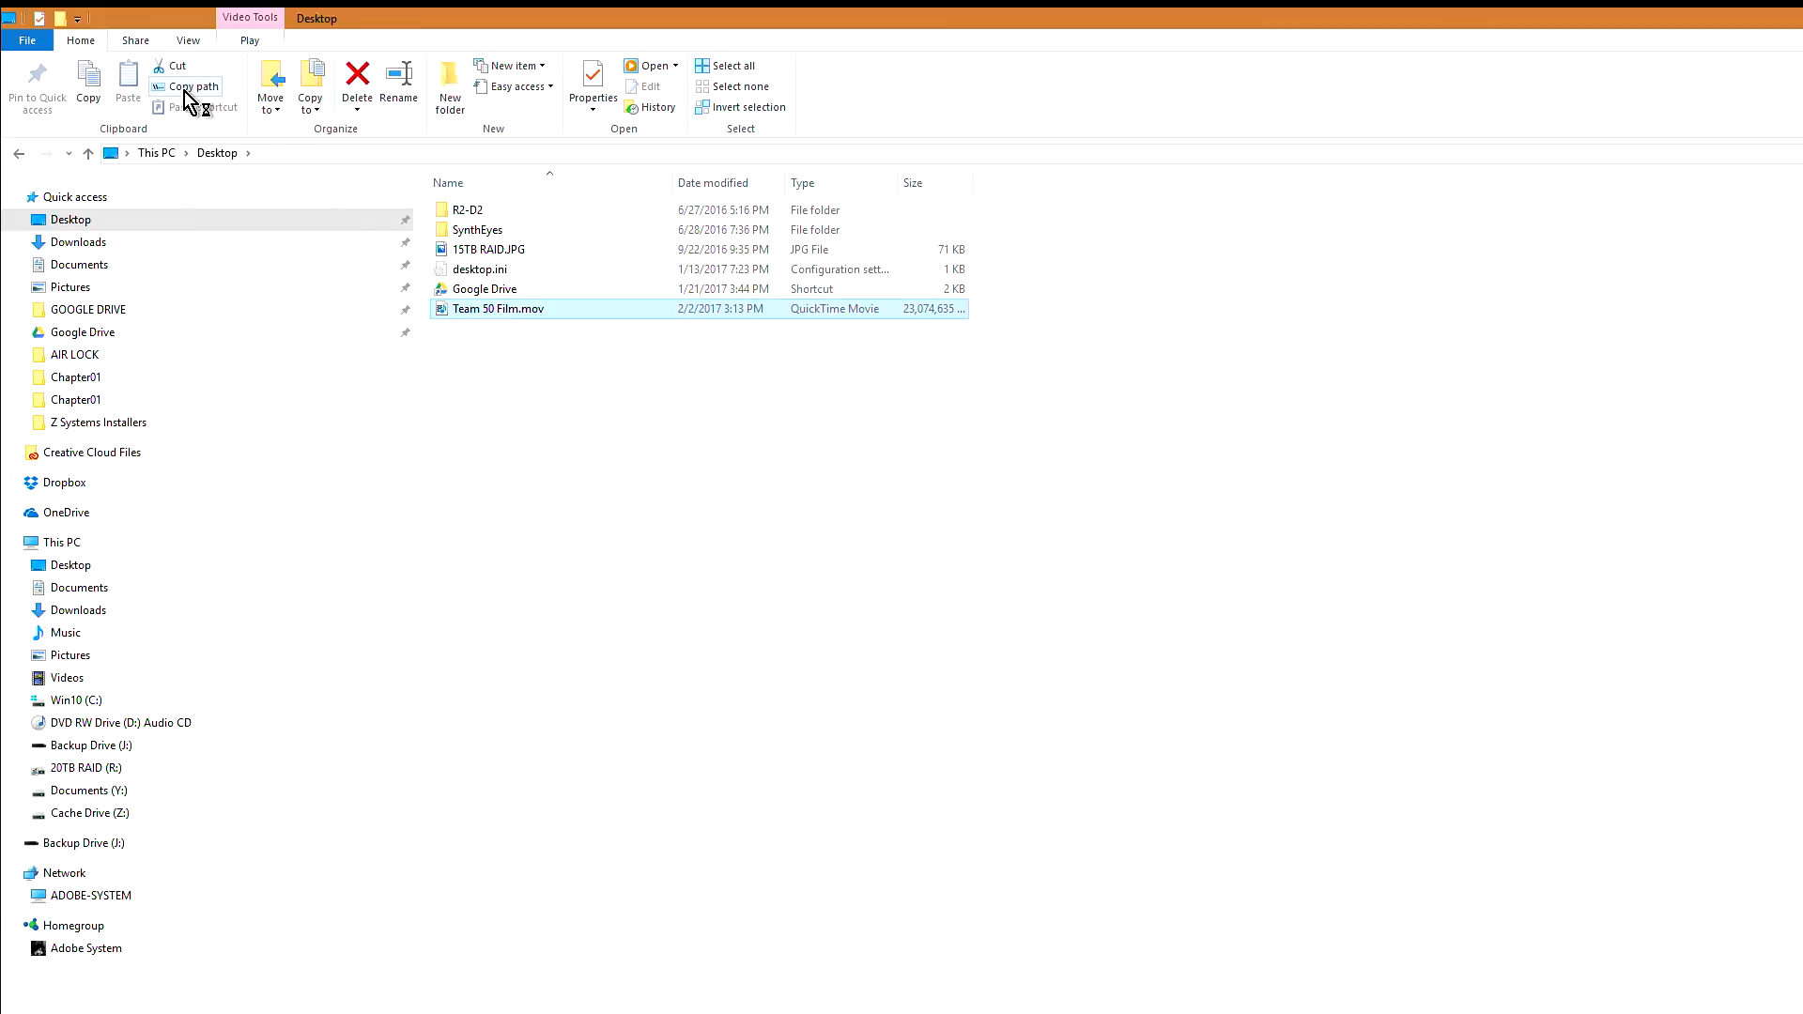
{"action": "left_click", "coordinate": [189, 42]}
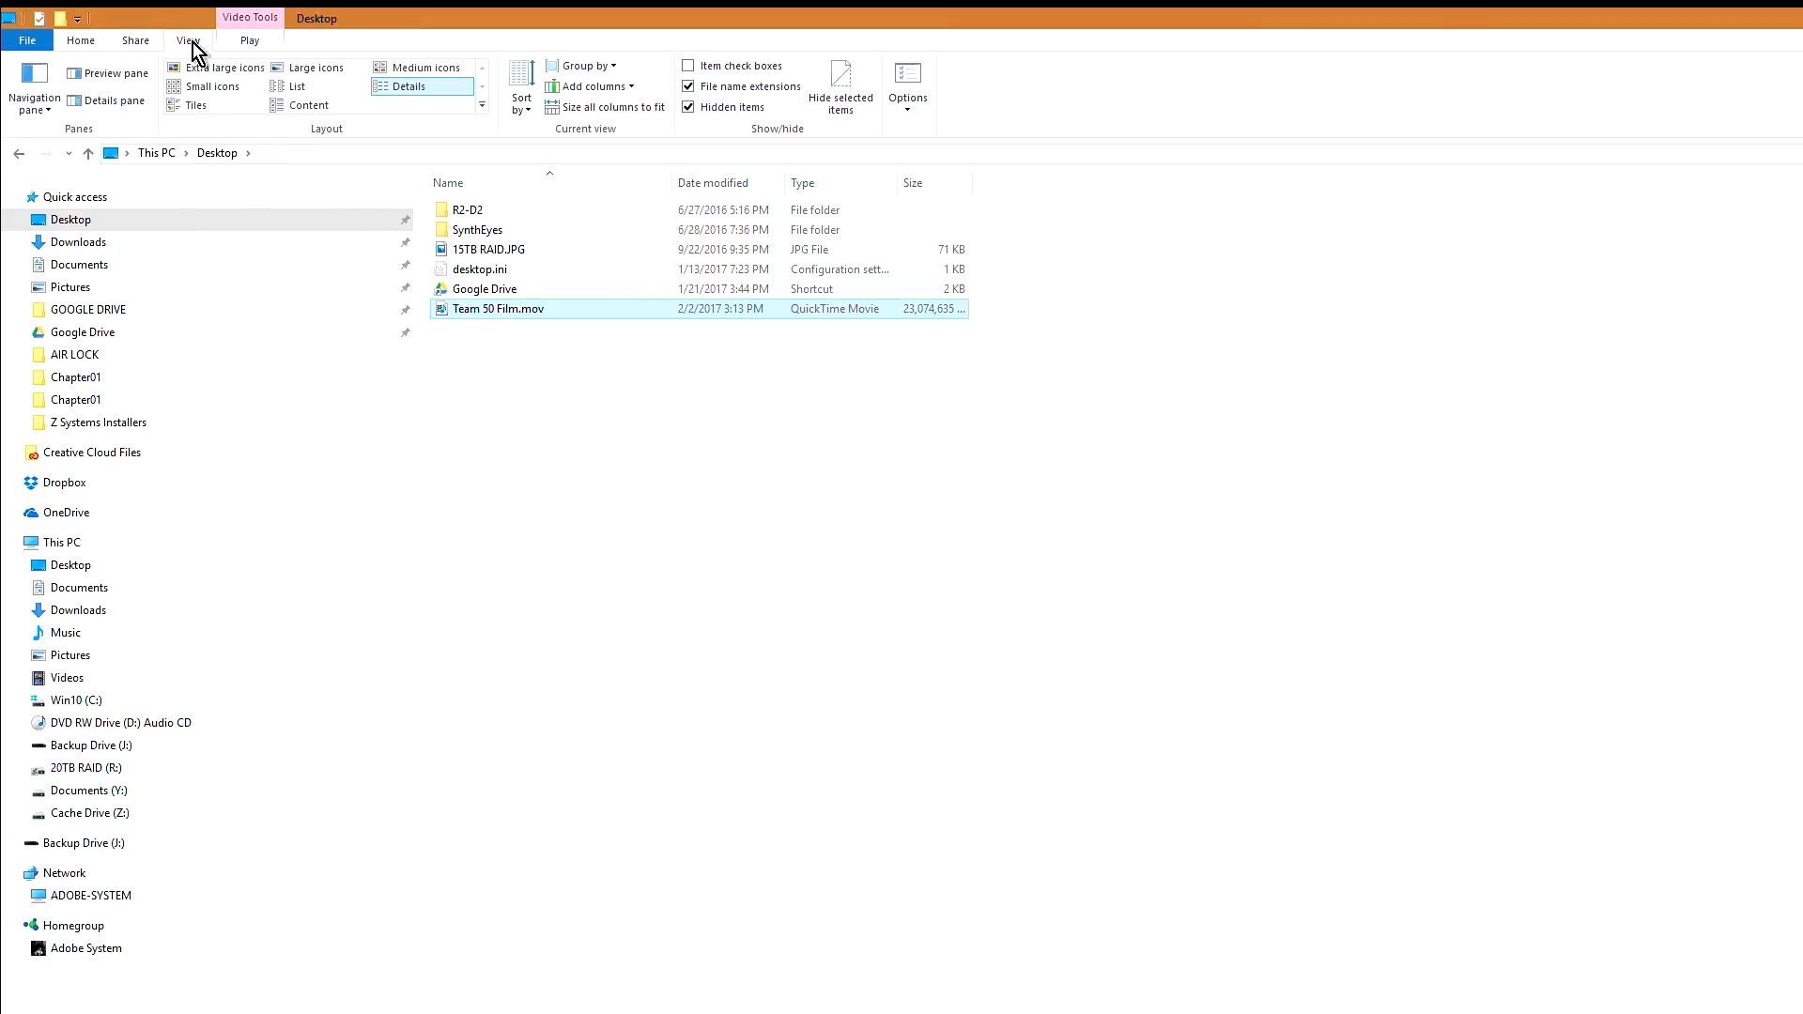
{"action": "left_click", "coordinate": [216, 68]}
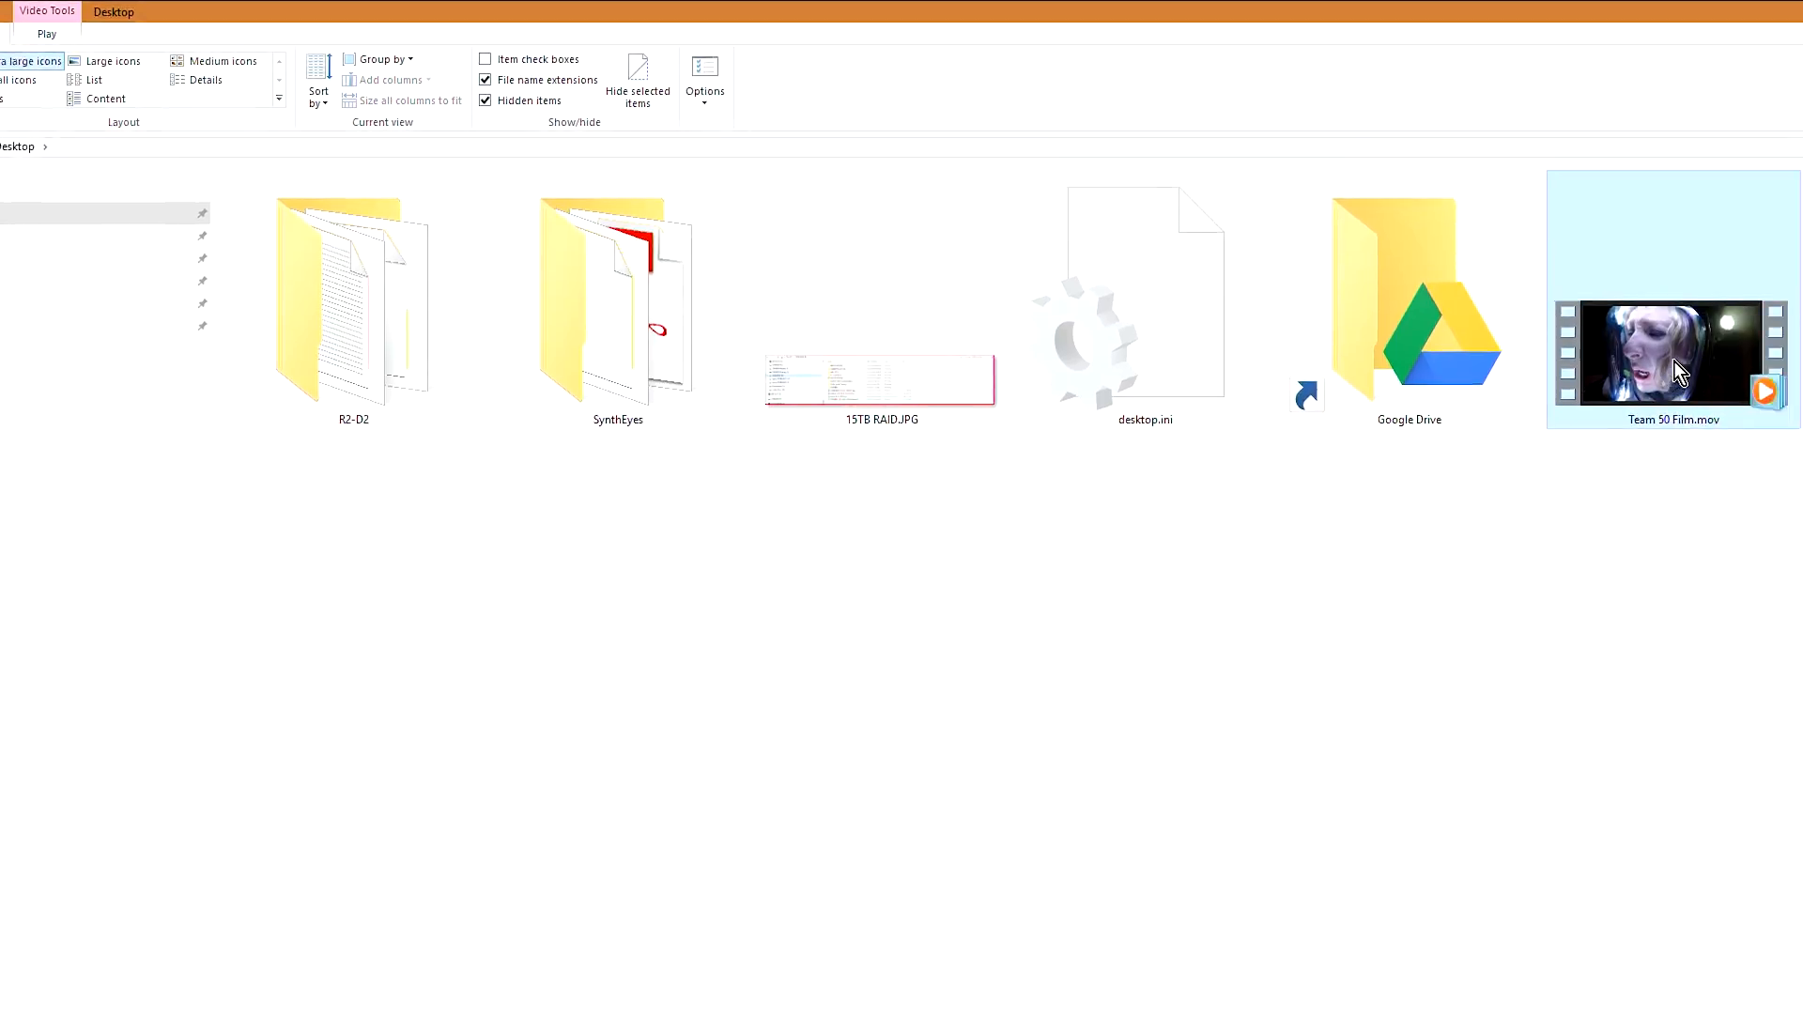
Step: Examine the general and detailed properties of Team 50 Film.mov, including file size, frame size, data rate and audio
{"action": "right_click", "coordinate": [1677, 357]}
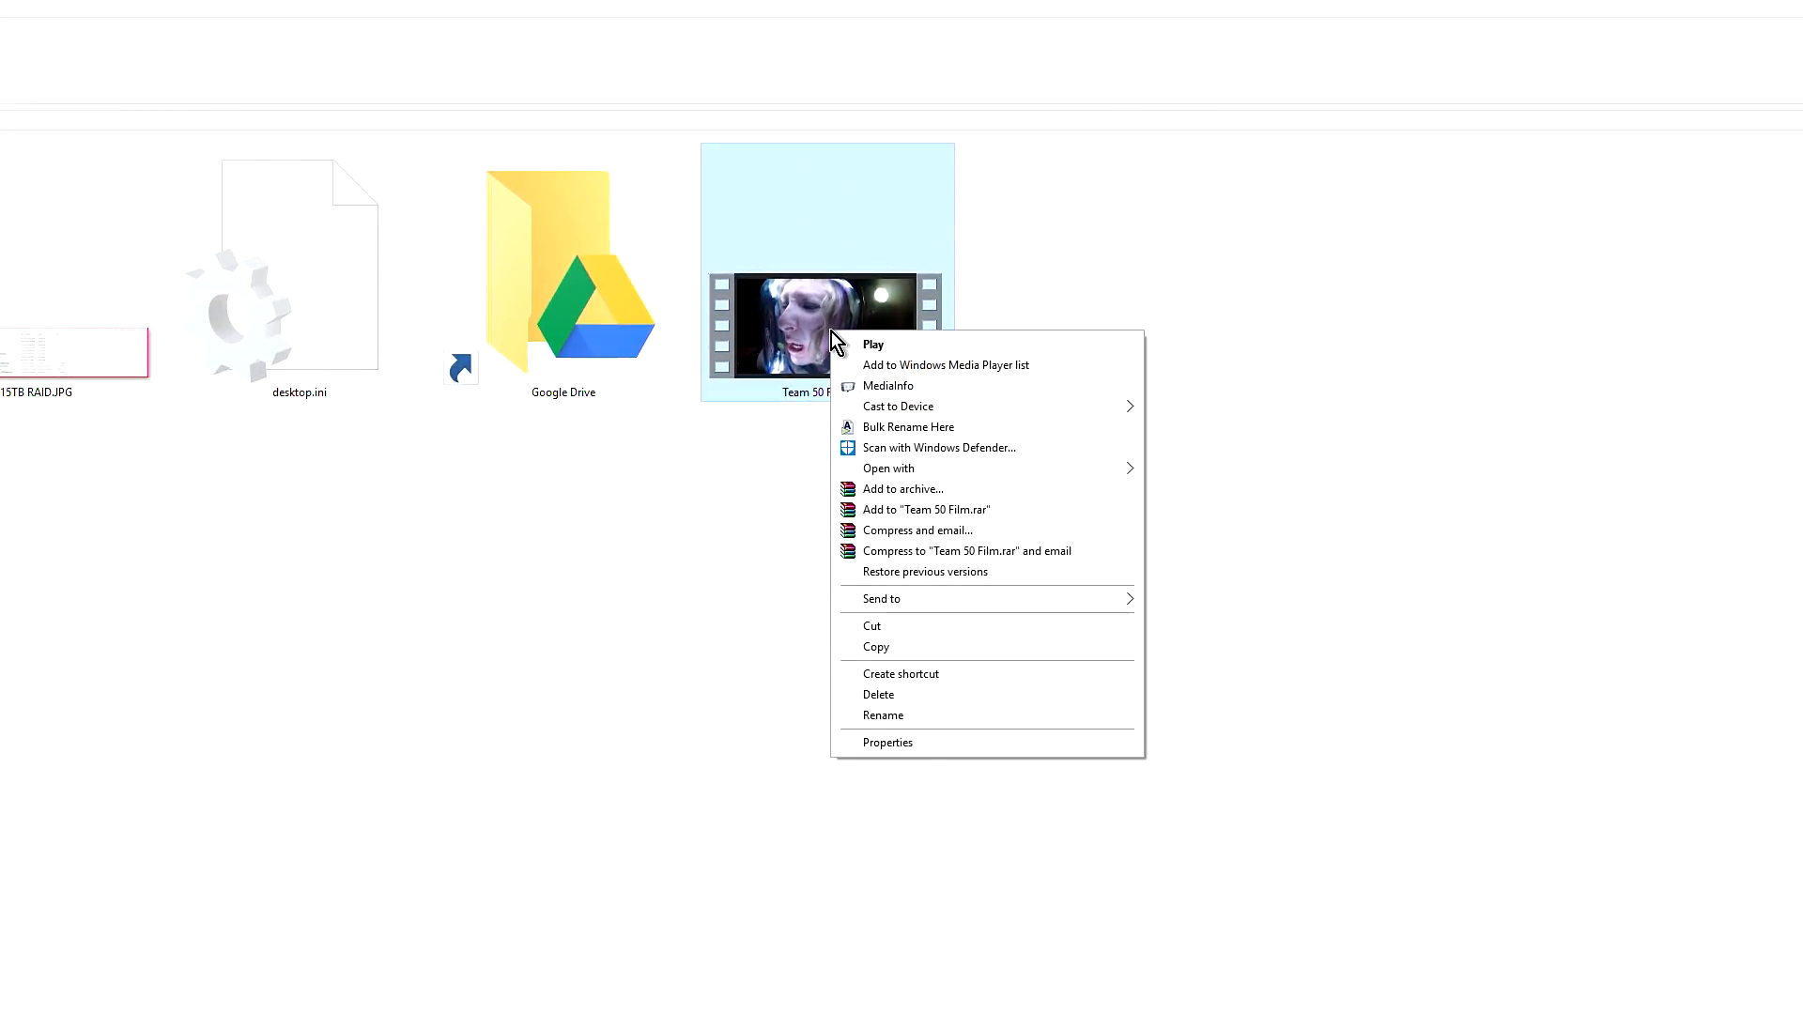
{"action": "left_click", "coordinate": [897, 746]}
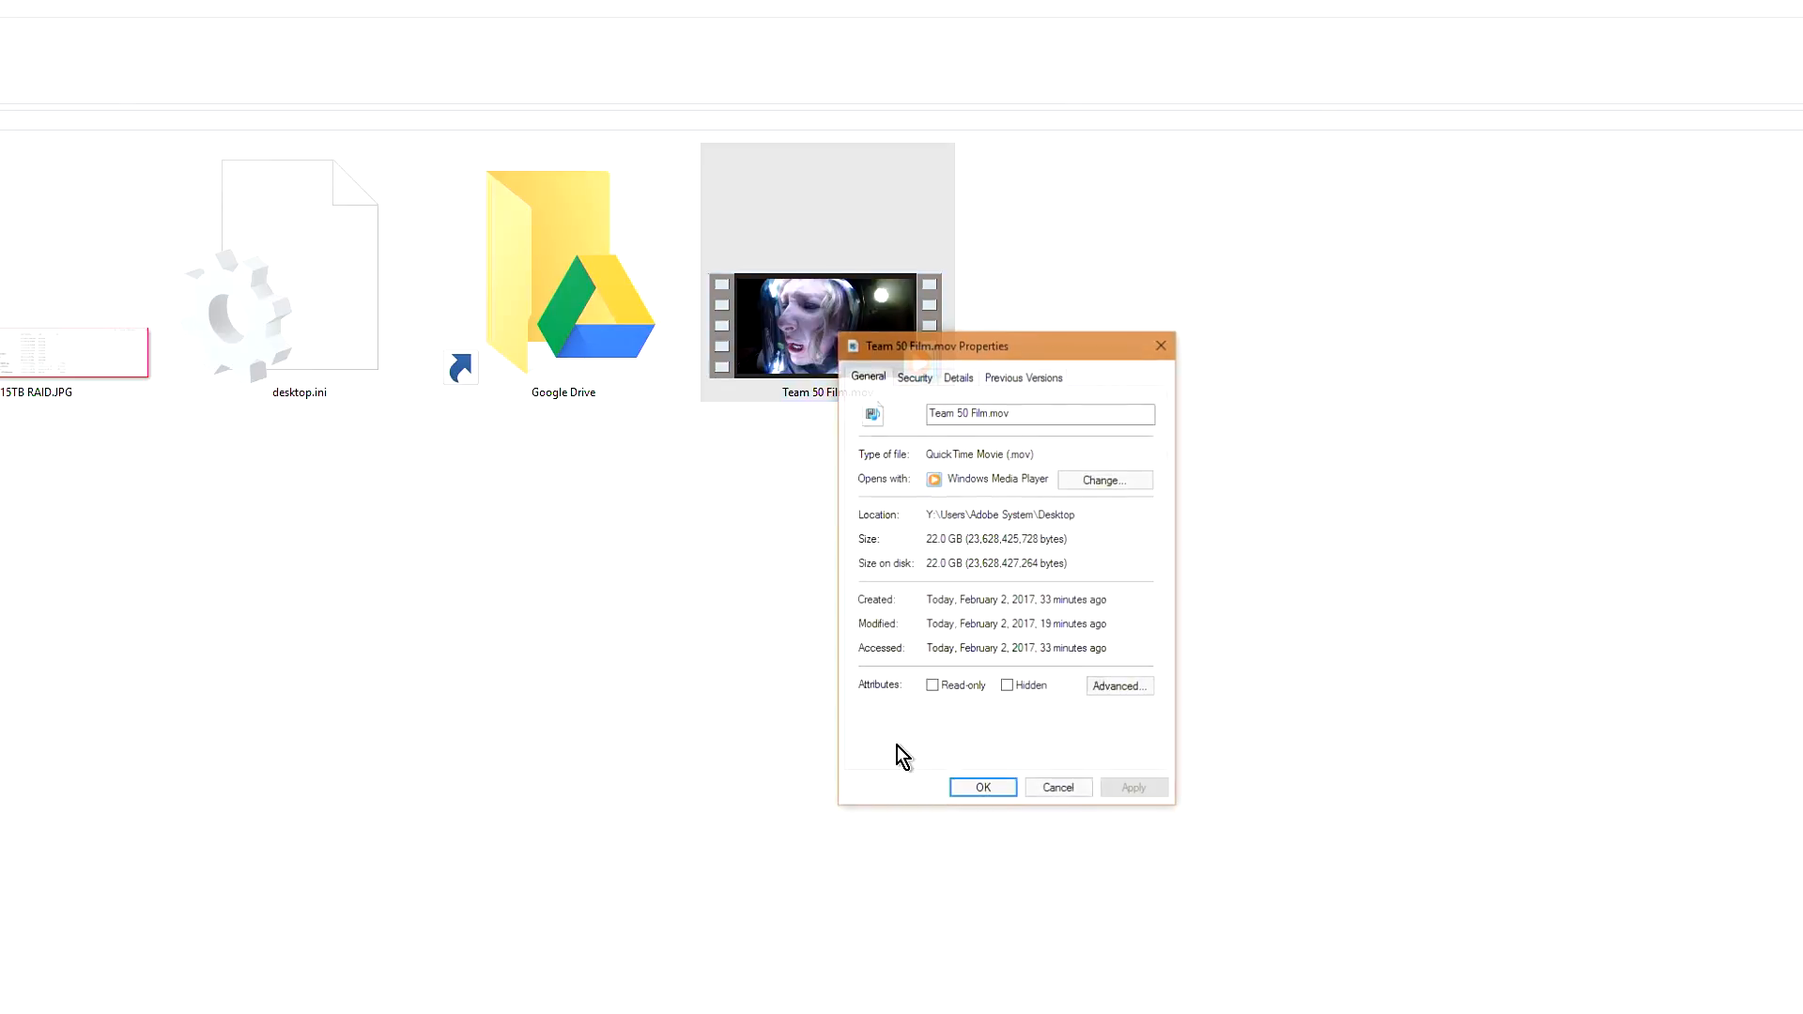
{"action": "left_click", "coordinate": [956, 376]}
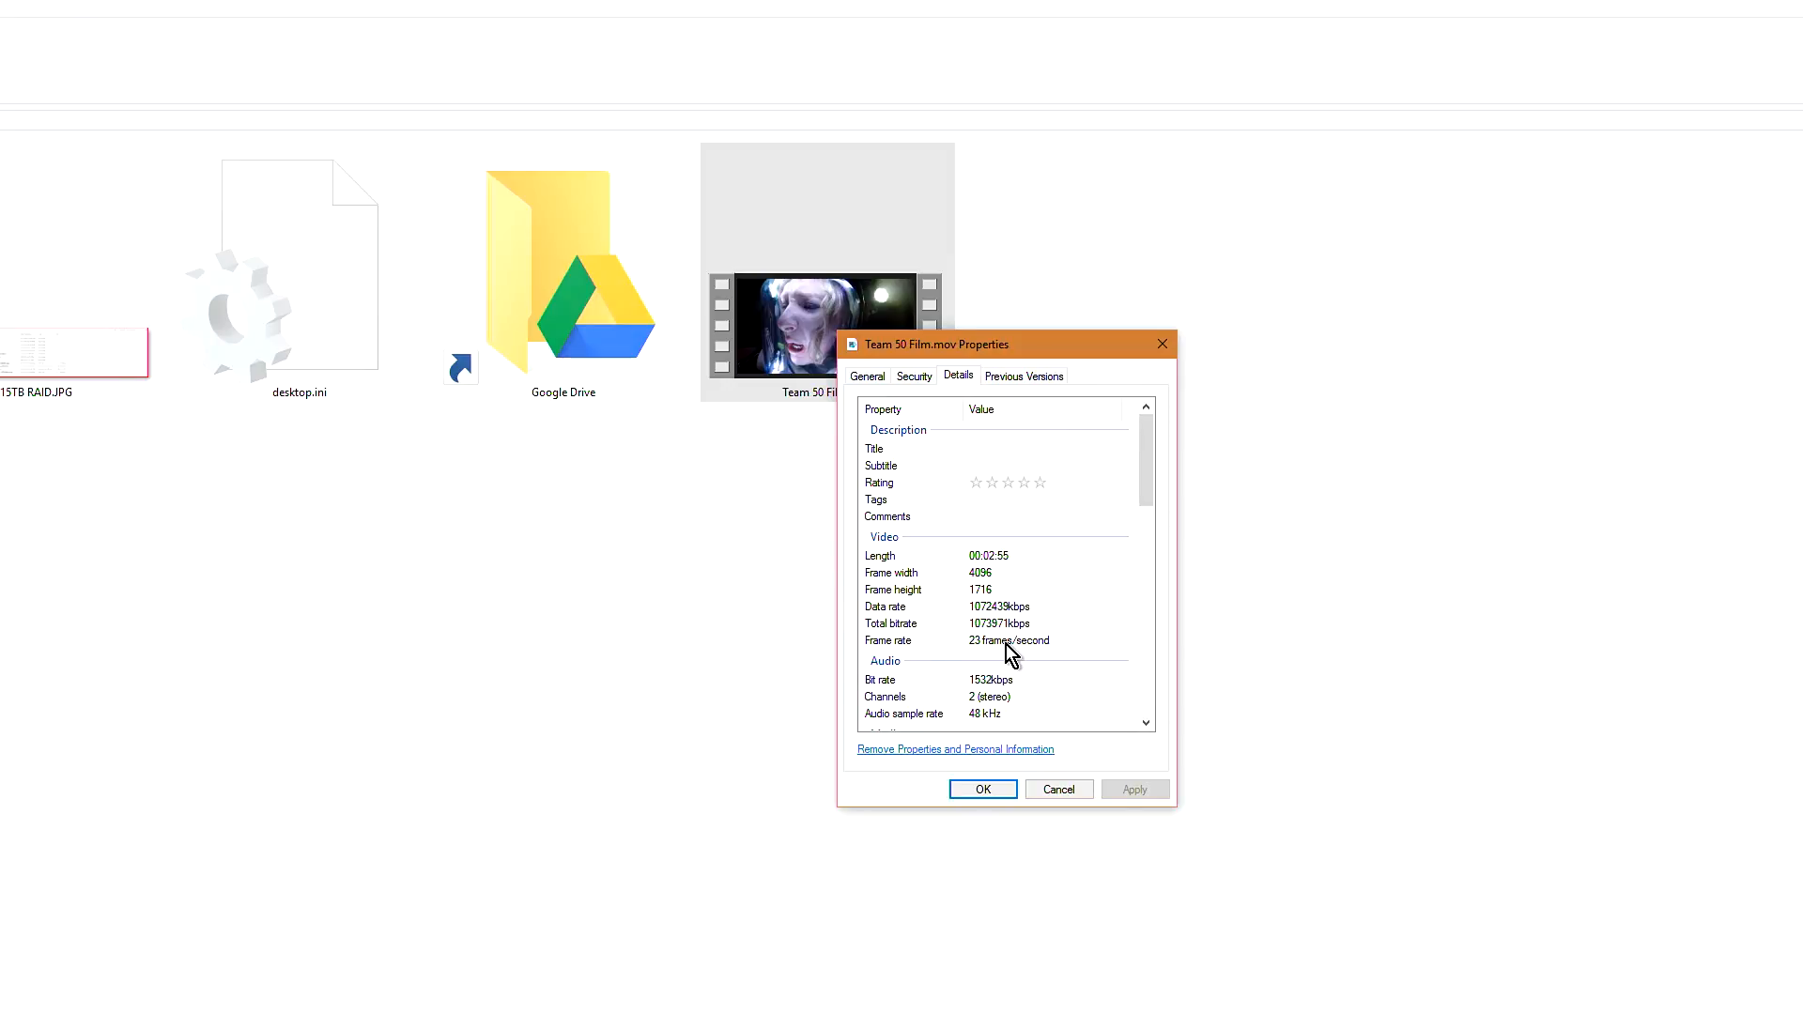
{"action": "scroll", "coordinate": [1005, 644], "scroll_direction": "down", "scroll_amount": 1}
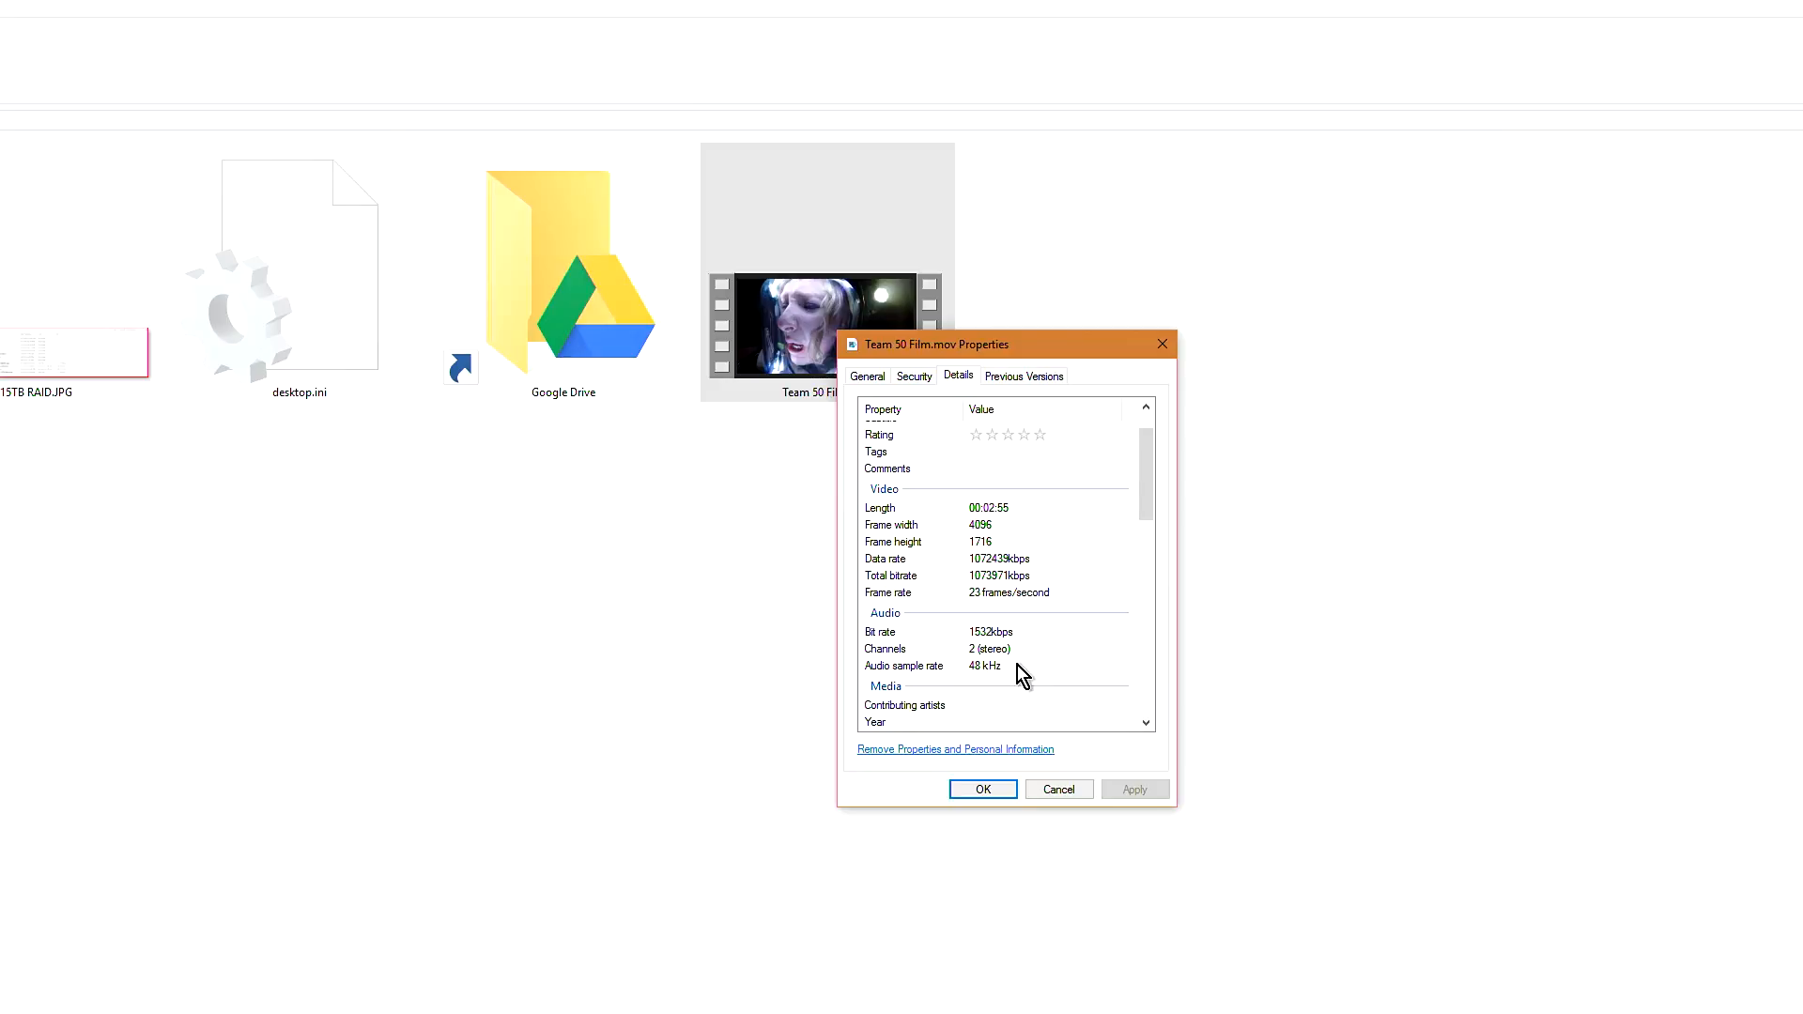
{"action": "scroll", "coordinate": [1017, 665], "scroll_direction": "down", "scroll_amount": 2}
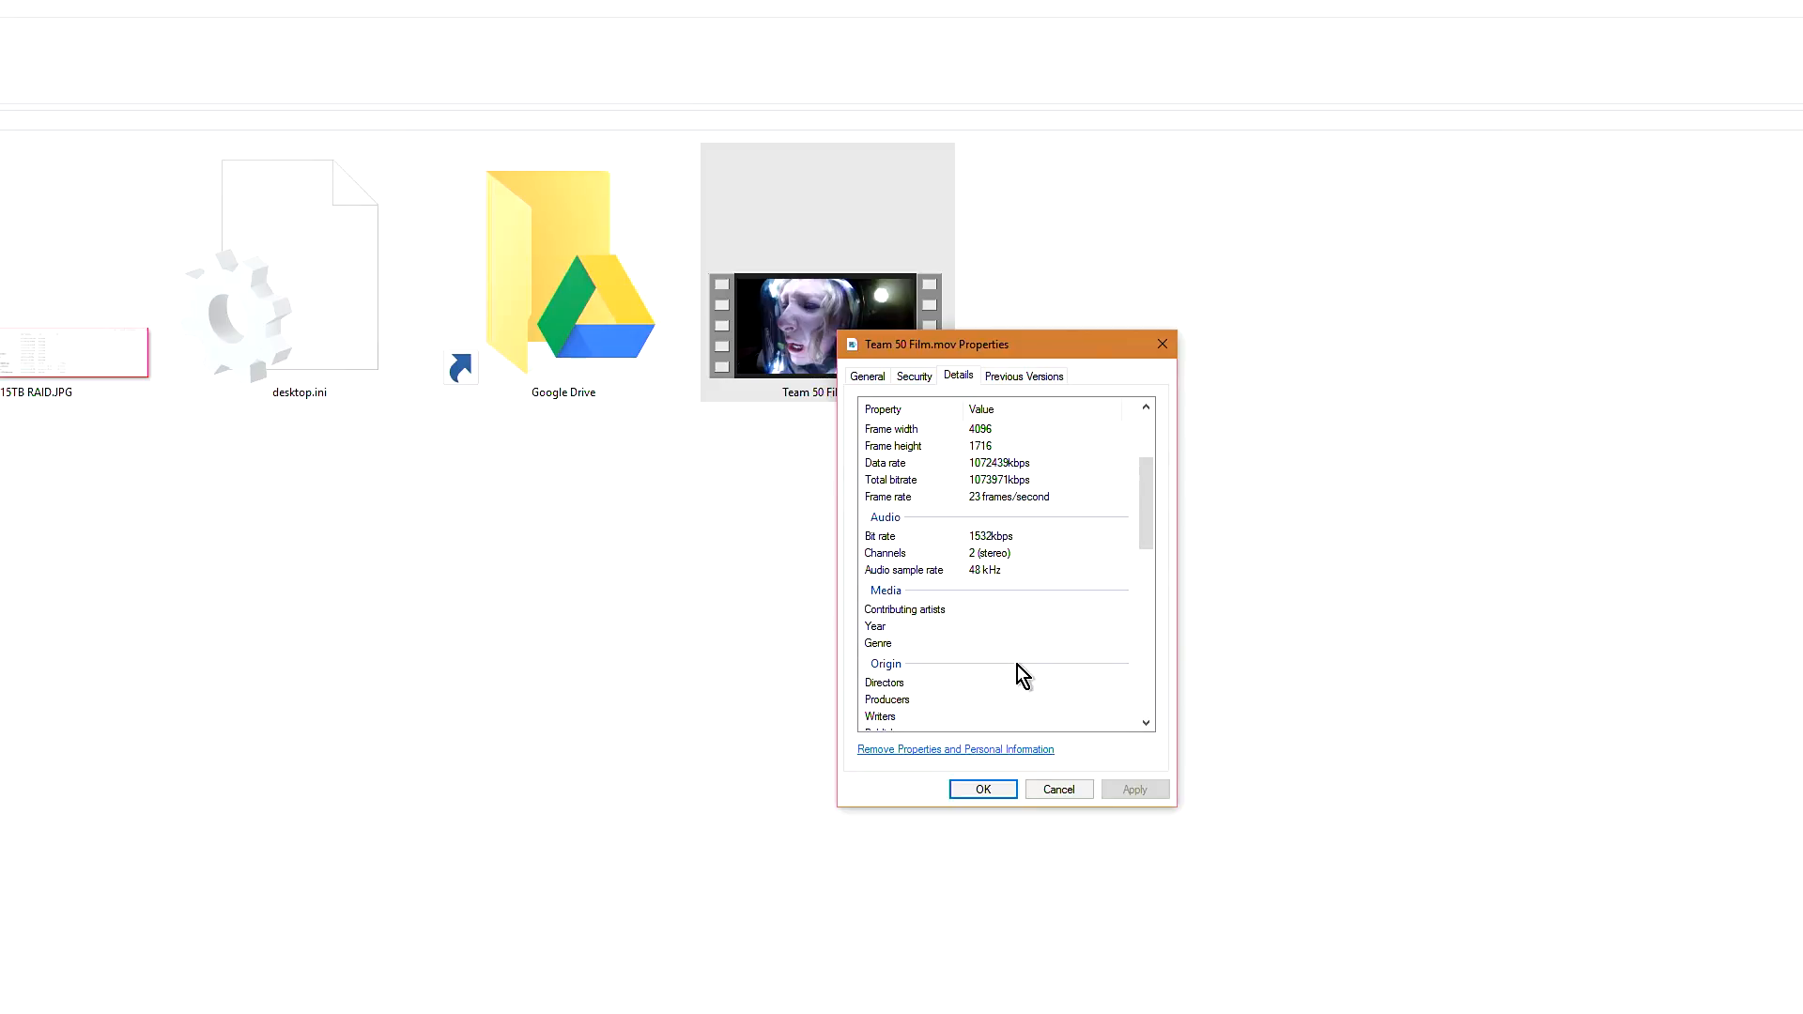
{"action": "scroll", "coordinate": [1018, 665], "scroll_direction": "down", "scroll_amount": 10}
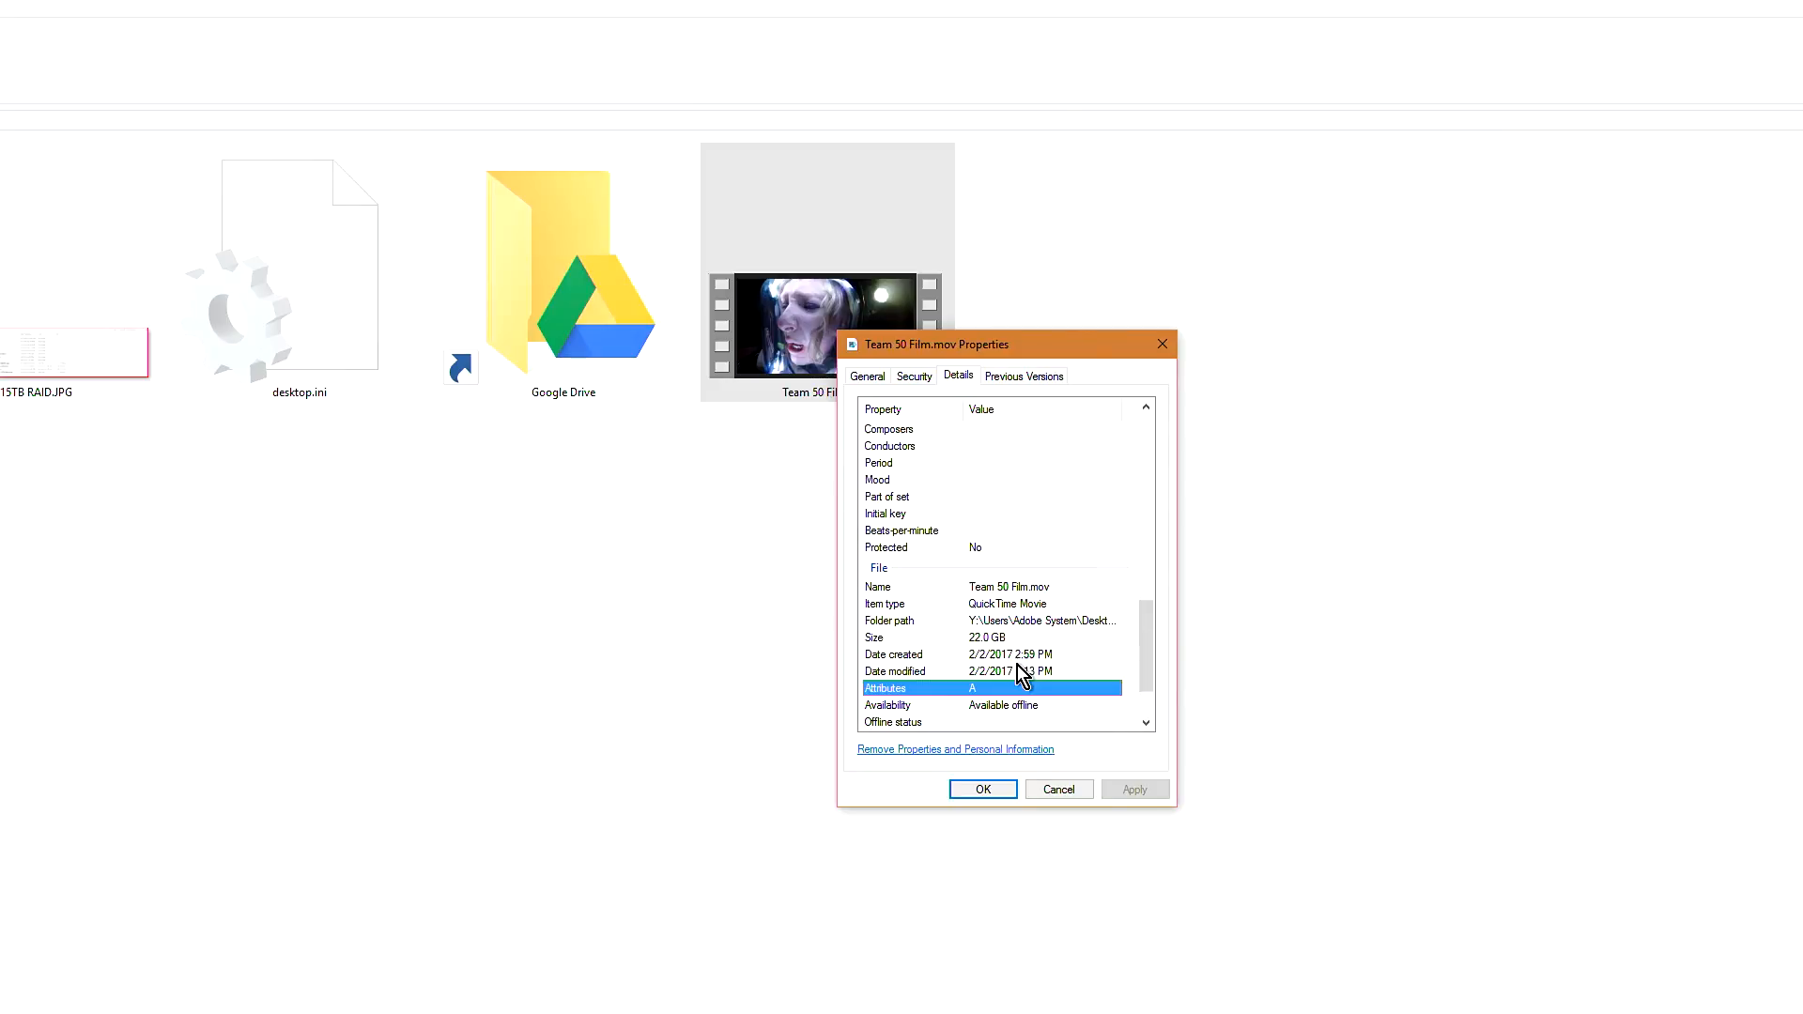
{"action": "scroll", "coordinate": [1023, 673], "scroll_direction": "down", "scroll_amount": 2}
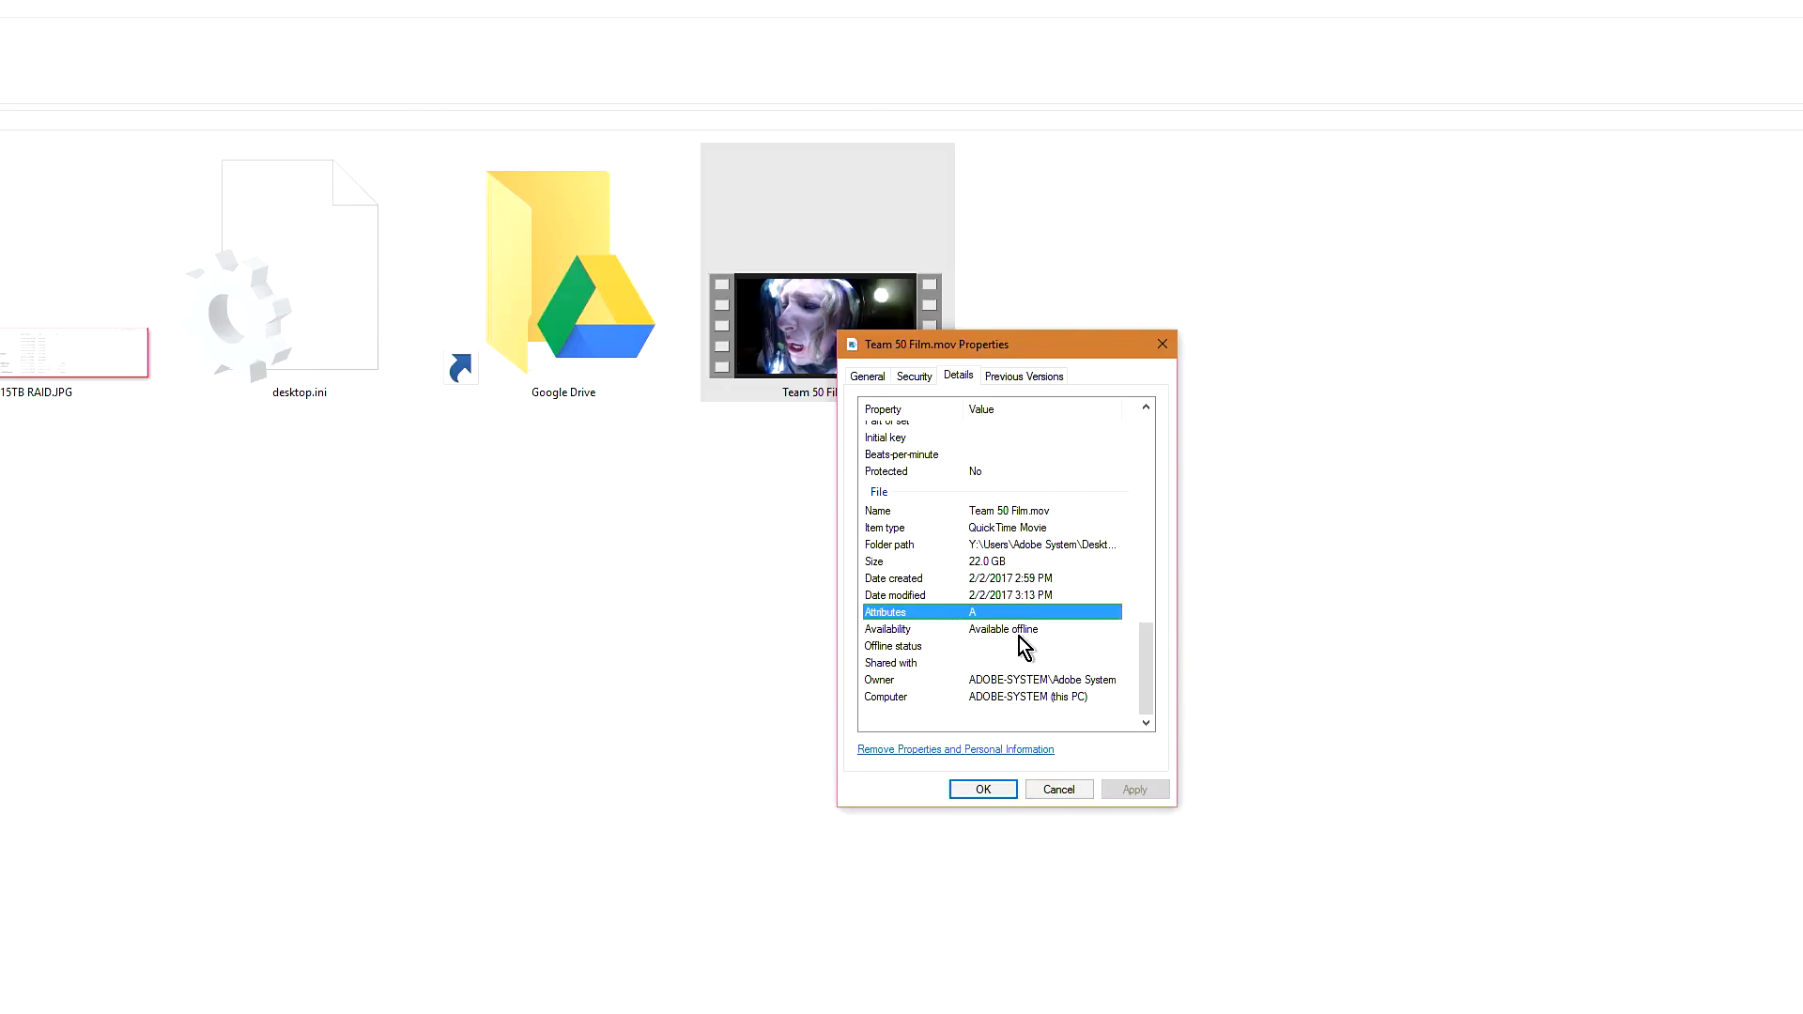
{"action": "left_click", "coordinate": [994, 791]}
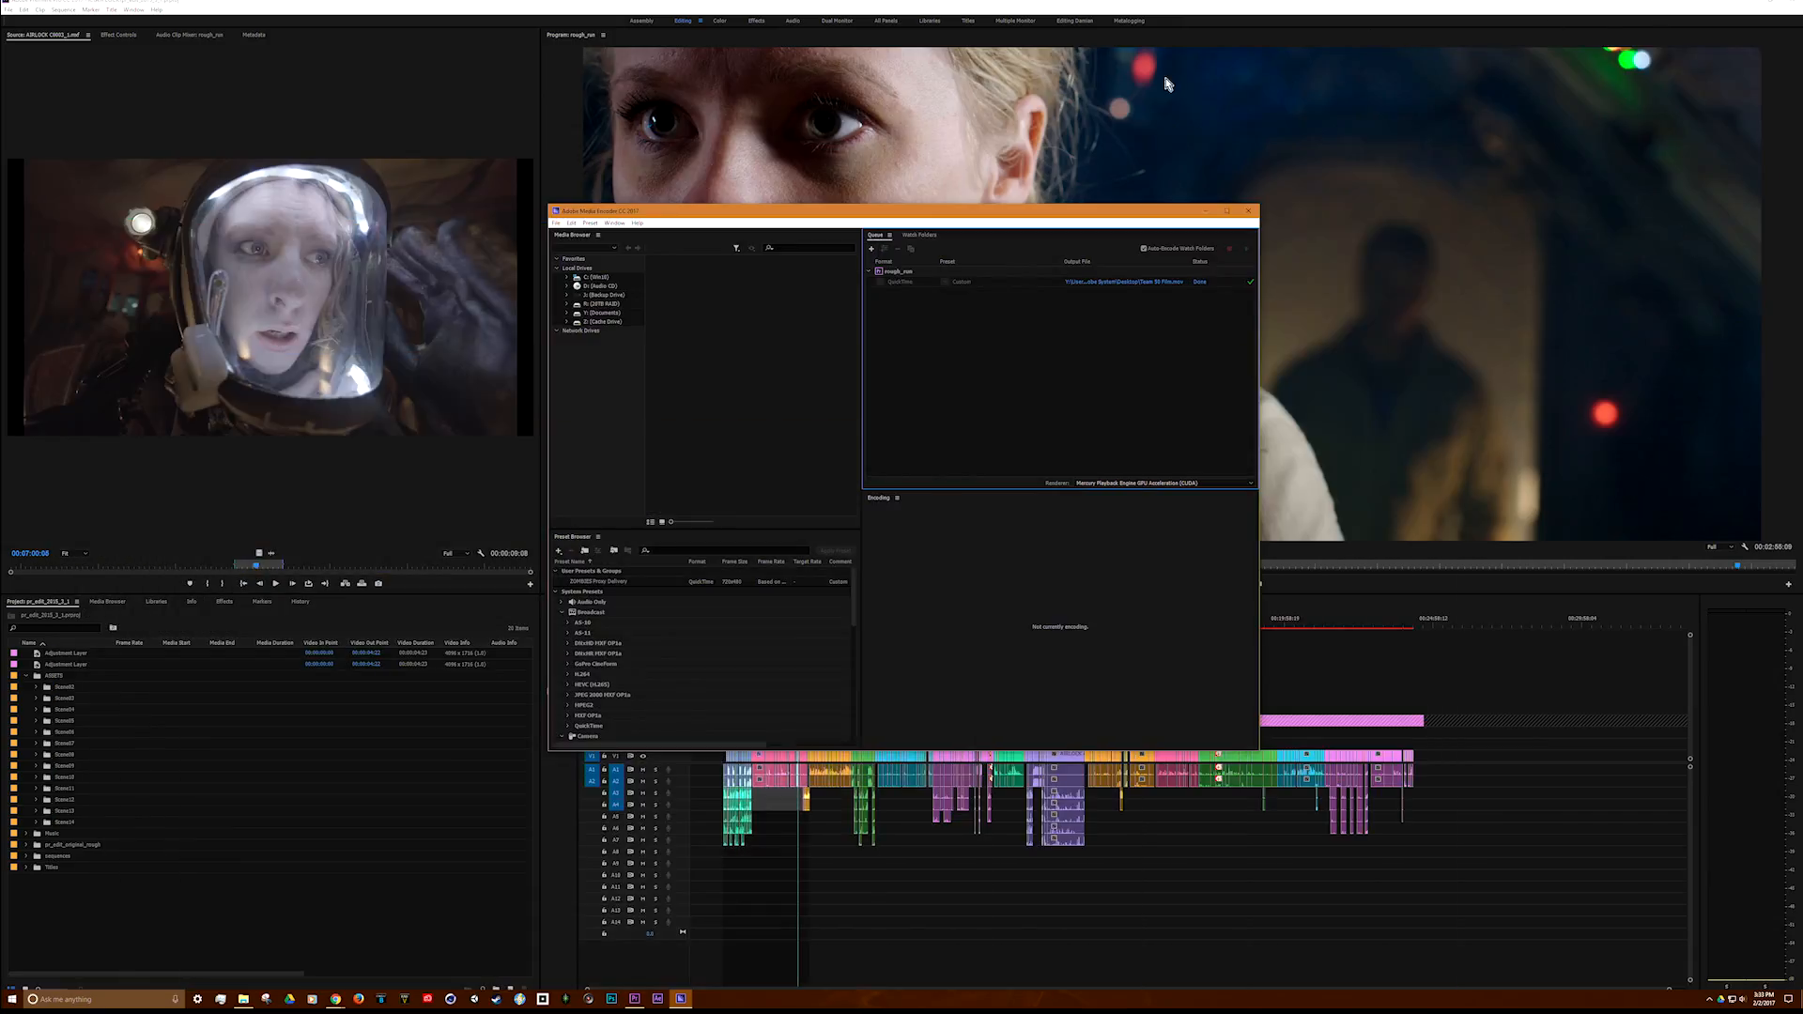
Step: Close the Adobe Media Encoder window
{"action": "left_click", "coordinate": [1252, 212]}
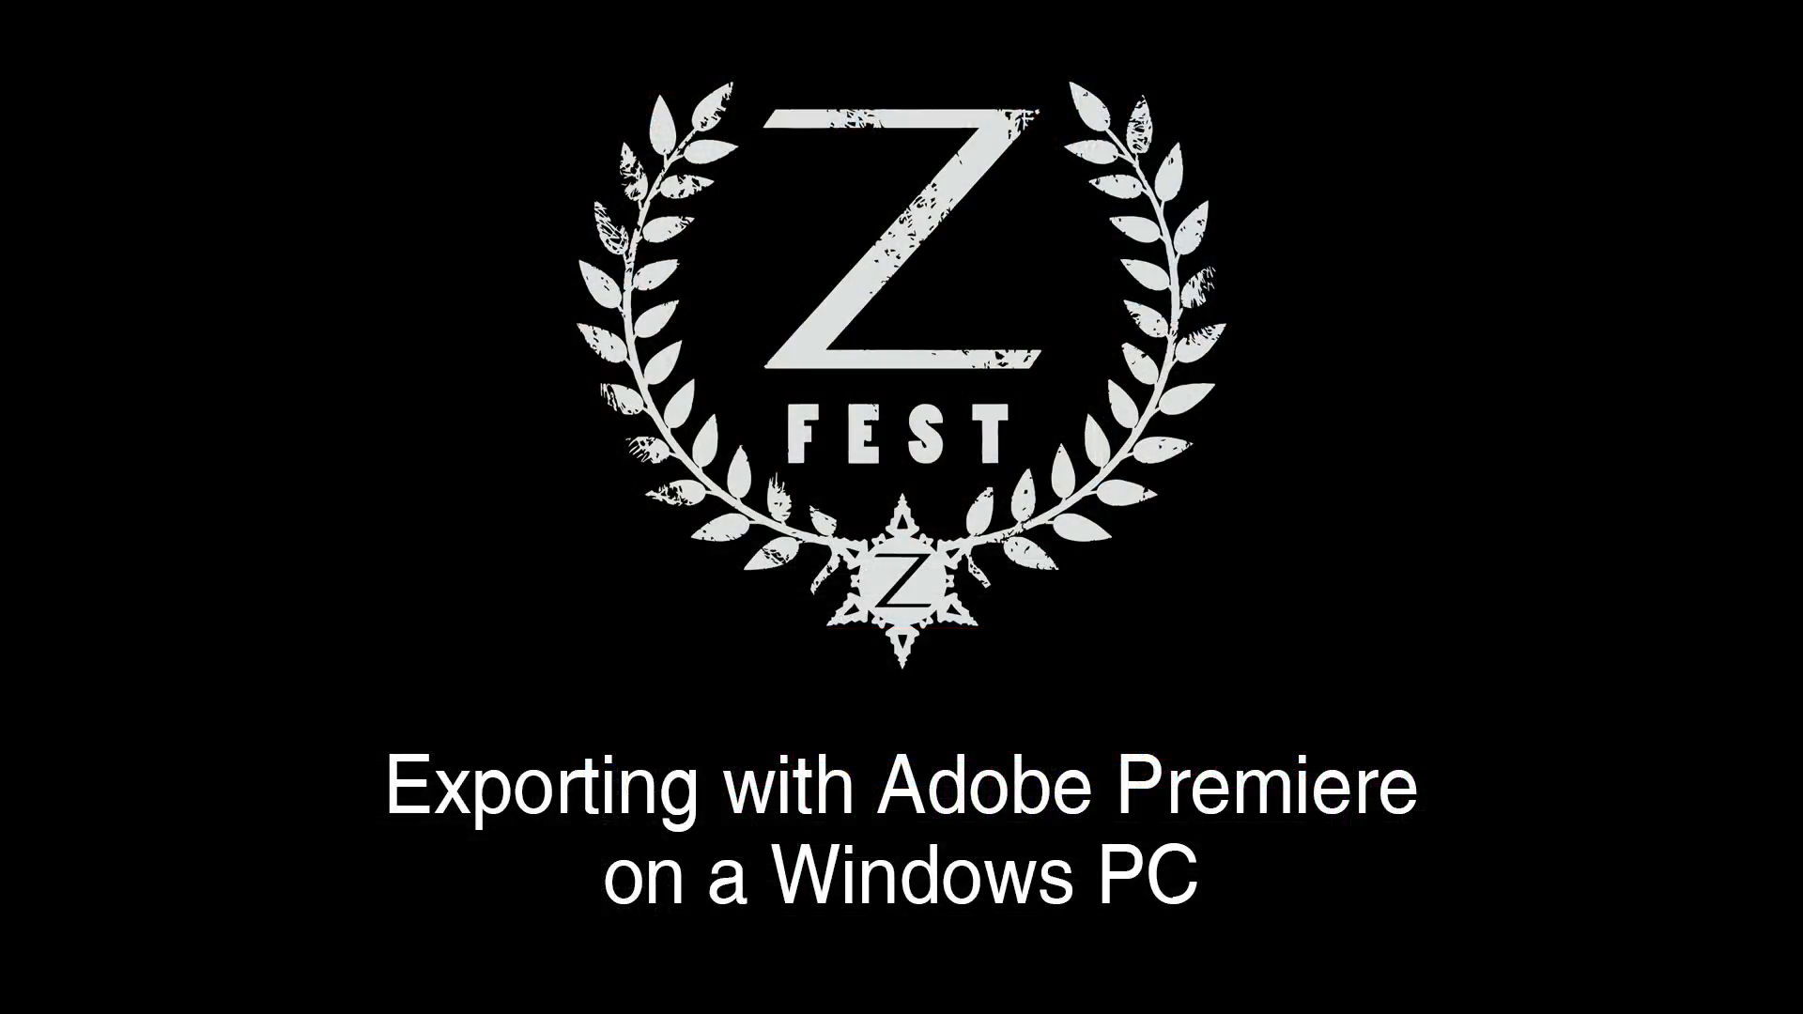